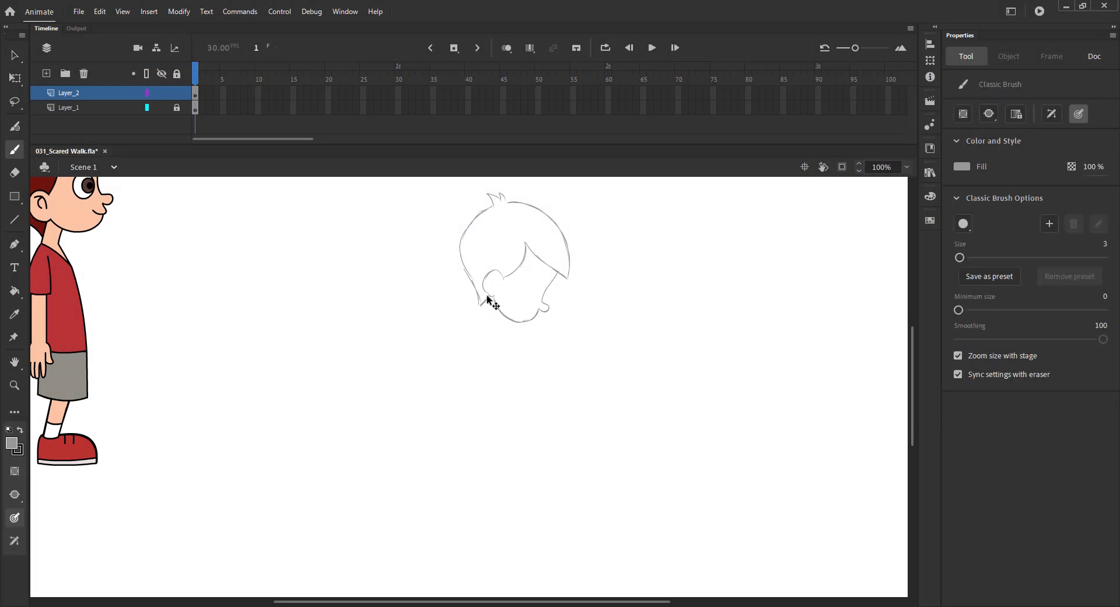
# Sketch the boy's neck, hunched back and torso down to the shirt hem below the existing head, and save.
pyautogui.hotkey('ctrl', 's')
pyautogui.moveTo(487, 298)
pyautogui.mouseDown()
pyautogui.moveTo(436, 324)
pyautogui.moveTo(470, 306)
pyautogui.moveTo(424, 351)
pyautogui.mouseUp()
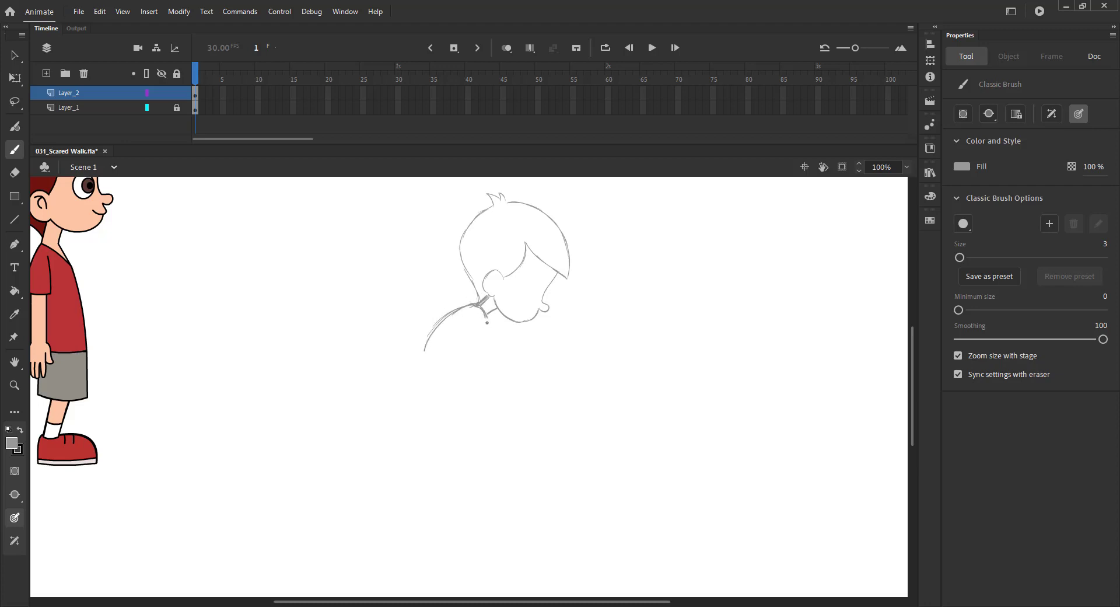
pyautogui.moveTo(486, 314); pyautogui.dragTo(480, 336)
pyautogui.moveTo(485, 314); pyautogui.dragTo(470, 365)
pyautogui.hotkey('ctrl', 's')
pyautogui.hotkey('ctrl', 'z')
pyautogui.hotkey('ctrl', 'z')
pyautogui.hotkey('ctrl', 's')
pyautogui.moveTo(484, 325); pyautogui.dragTo(468, 369)
pyautogui.moveTo(454, 313)
pyautogui.mouseDown()
pyautogui.moveTo(423, 367)
pyautogui.moveTo(473, 367)
pyautogui.mouseUp()
pyautogui.hotkey('ctrl', 's')
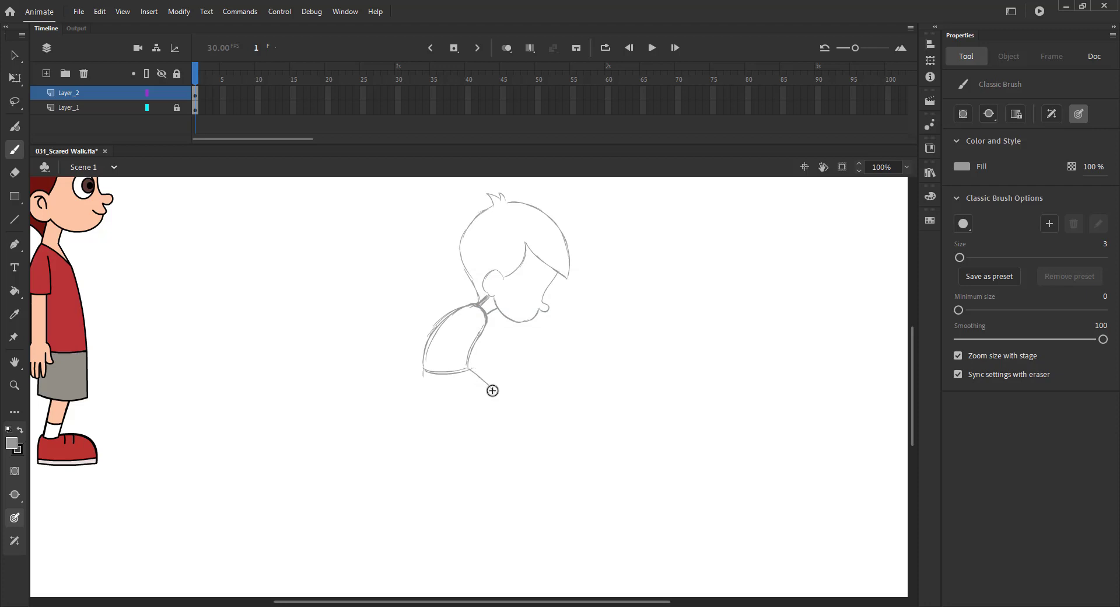
# Sketch the shorts below the torso and the front leg stepping forward with its sock and tilted shoe.
pyautogui.moveTo(490, 387); pyautogui.dragTo(510, 433)
pyautogui.moveTo(423, 370)
pyautogui.mouseDown()
pyautogui.moveTo(402, 411)
pyautogui.moveTo(446, 409)
pyautogui.moveTo(440, 417)
pyautogui.mouseUp()
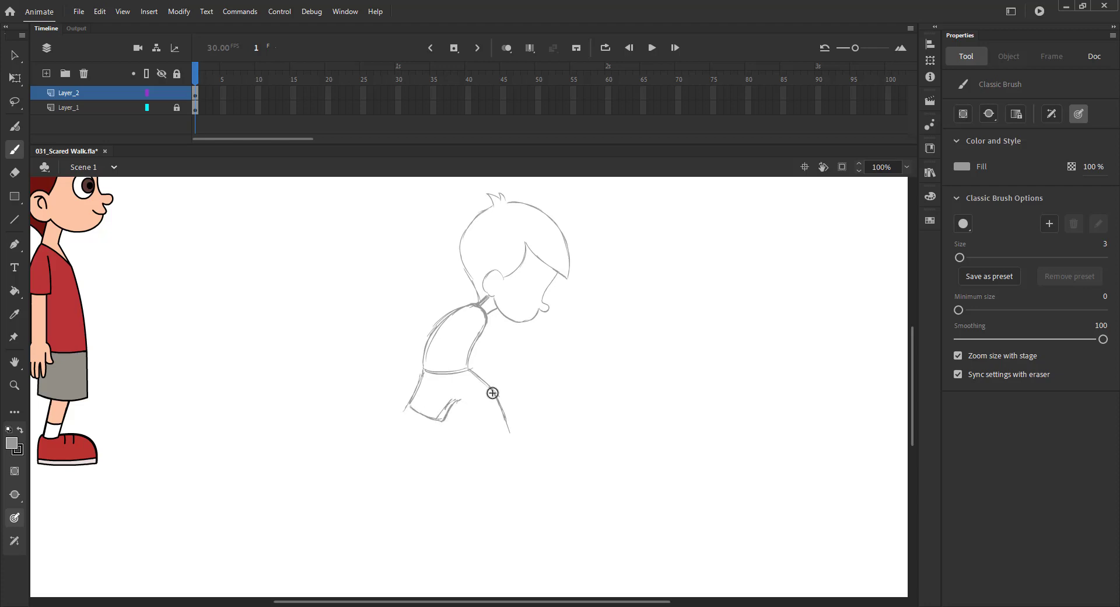
pyautogui.moveTo(493, 393)
pyautogui.mouseDown()
pyautogui.moveTo(465, 413)
pyautogui.moveTo(456, 407)
pyautogui.moveTo(489, 393)
pyautogui.moveTo(466, 415)
pyautogui.moveTo(483, 400)
pyautogui.moveTo(502, 435)
pyautogui.moveTo(494, 392)
pyautogui.moveTo(504, 443)
pyautogui.moveTo(523, 415)
pyautogui.moveTo(535, 418)
pyautogui.moveTo(541, 428)
pyautogui.moveTo(506, 453)
pyautogui.mouseUp()
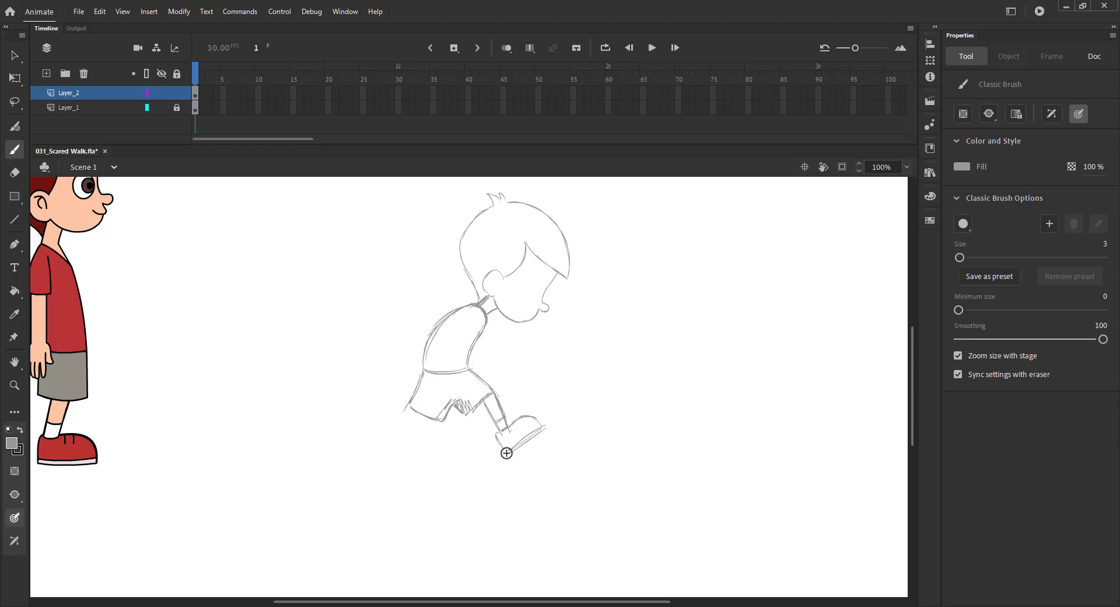
# Sketch the rear leg stretched backward from the shorts with its sock and shoe, saving the file along the way.
pyautogui.moveTo(407, 406); pyautogui.dragTo(377, 418)
pyautogui.moveTo(391, 413); pyautogui.dragTo(387, 424)
pyautogui.moveTo(408, 418); pyautogui.dragTo(382, 425)
pyautogui.hotkey('ctrl', 'z')
pyautogui.hotkey('ctrl', 'z')
pyautogui.hotkey('ctrl', 's')
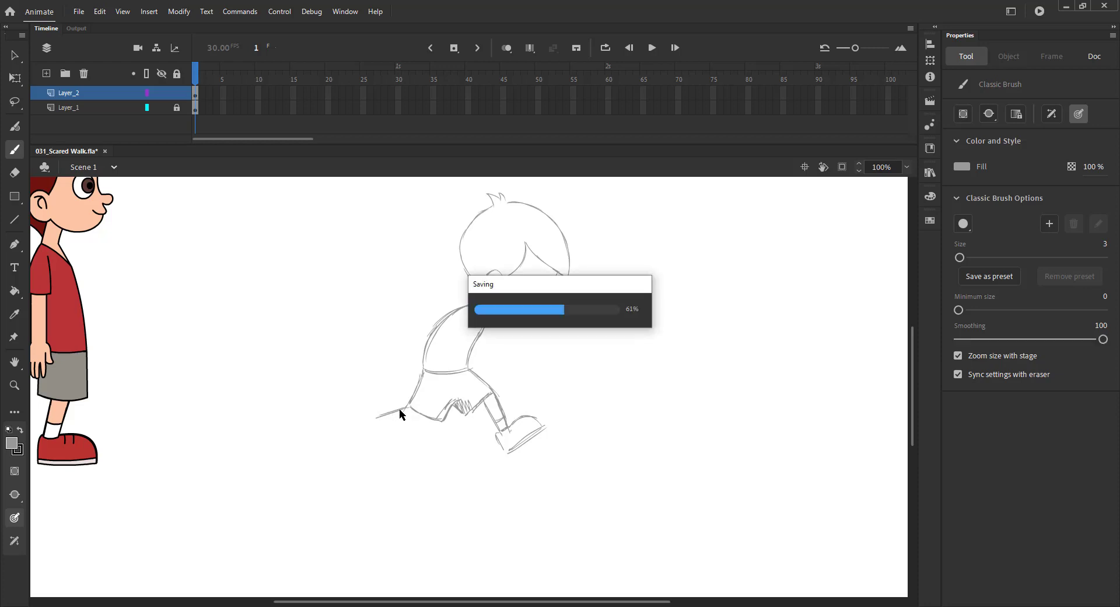
pyautogui.moveTo(397, 410)
pyautogui.mouseDown()
pyautogui.moveTo(423, 418)
pyautogui.moveTo(395, 422)
pyautogui.mouseUp()
pyautogui.hotkey('ctrl', 's')
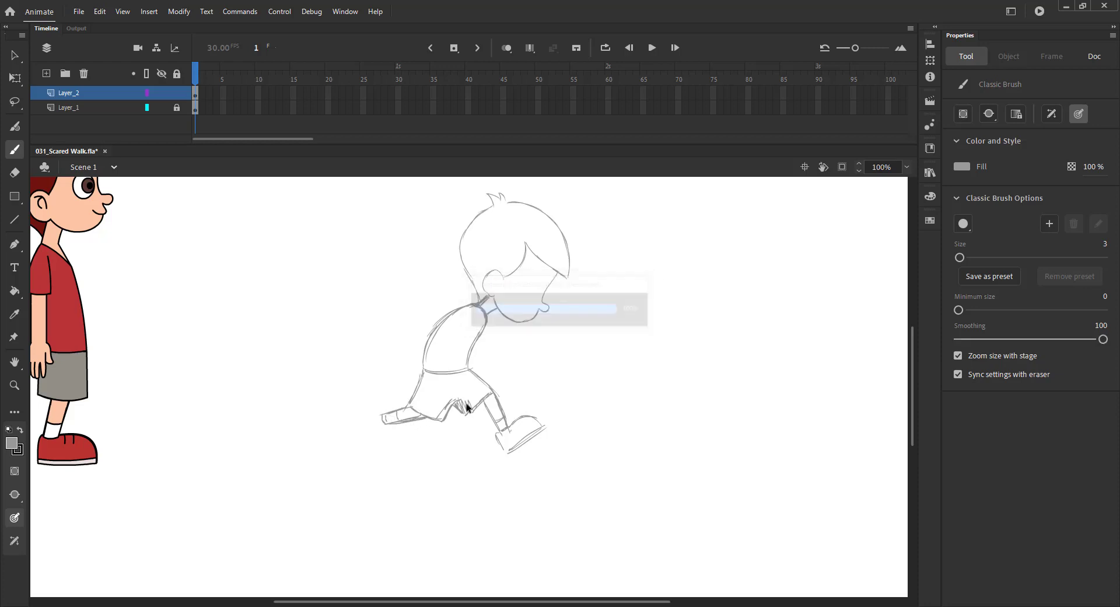
pyautogui.moveTo(482, 400); pyautogui.dragTo(494, 412)
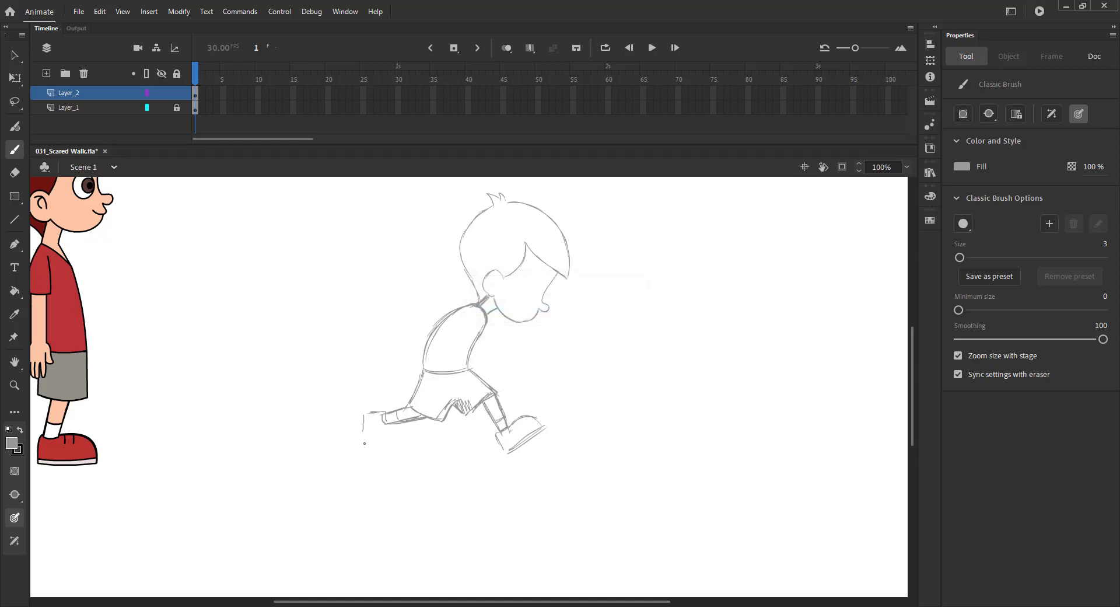
pyautogui.moveTo(363, 416)
pyautogui.mouseDown()
pyautogui.moveTo(368, 454)
pyautogui.moveTo(404, 454)
pyautogui.mouseUp()
# Sketch the near arm reaching forward with a pointing hand, add the shaded far arm behind it, and save.
pyautogui.moveTo(487, 316)
pyautogui.mouseDown()
pyautogui.moveTo(485, 347)
pyautogui.moveTo(514, 365)
pyautogui.moveTo(506, 351)
pyautogui.moveTo(528, 346)
pyautogui.mouseUp()
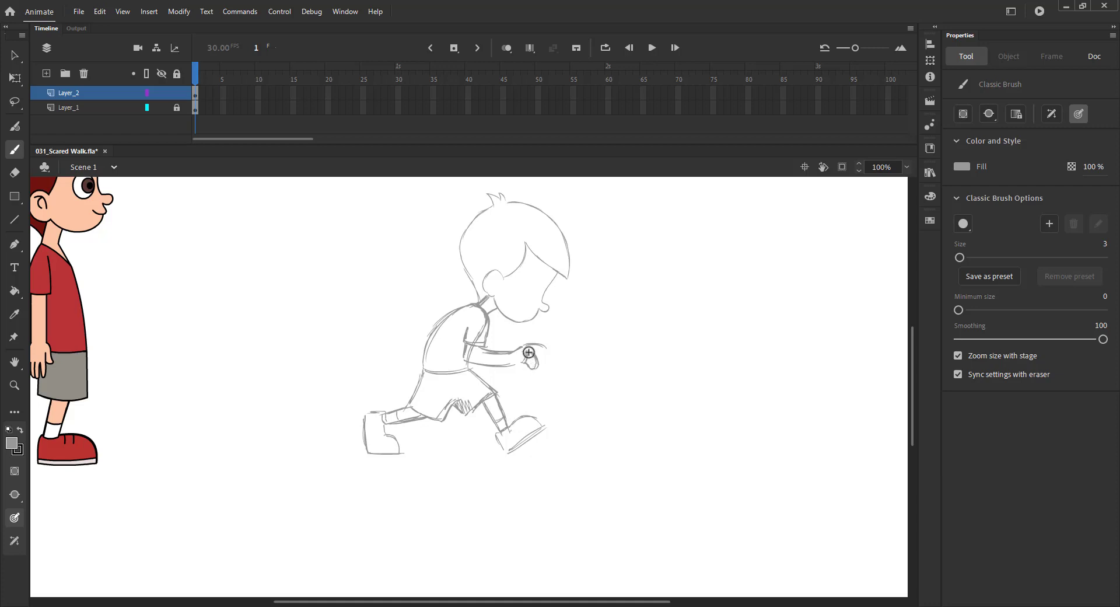
pyautogui.moveTo(542, 349); pyautogui.dragTo(544, 348)
pyautogui.hotkey('ctrl', 's')
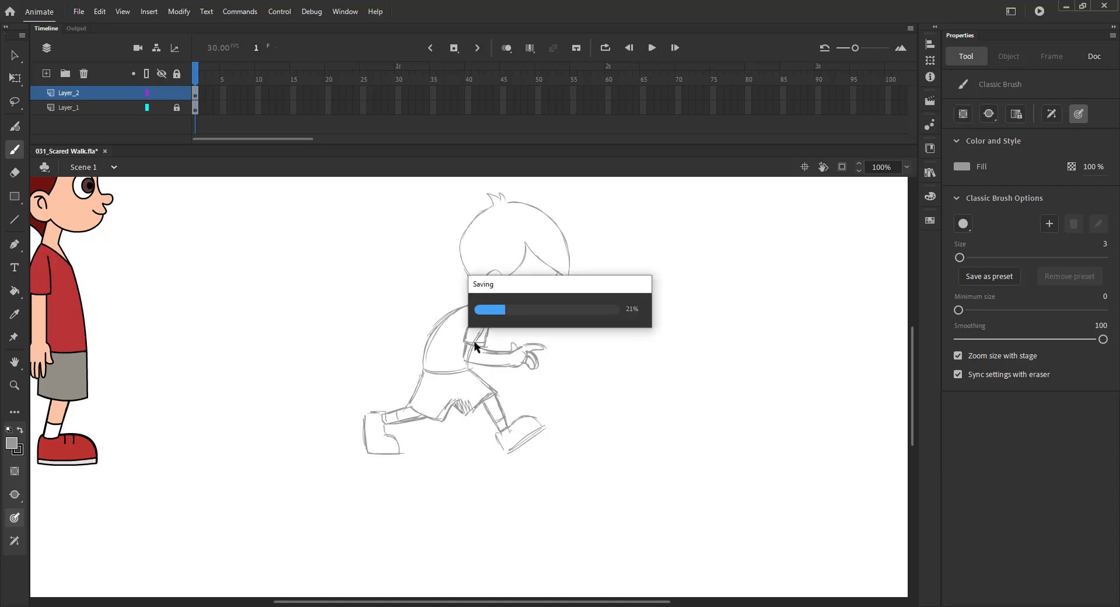
pyautogui.moveTo(460, 302)
pyautogui.mouseDown()
pyautogui.moveTo(426, 323)
pyautogui.moveTo(434, 314)
pyautogui.moveTo(429, 336)
pyautogui.moveTo(437, 320)
pyautogui.moveTo(505, 335)
pyautogui.mouseUp()
pyautogui.hotkey('ctrl', 's')
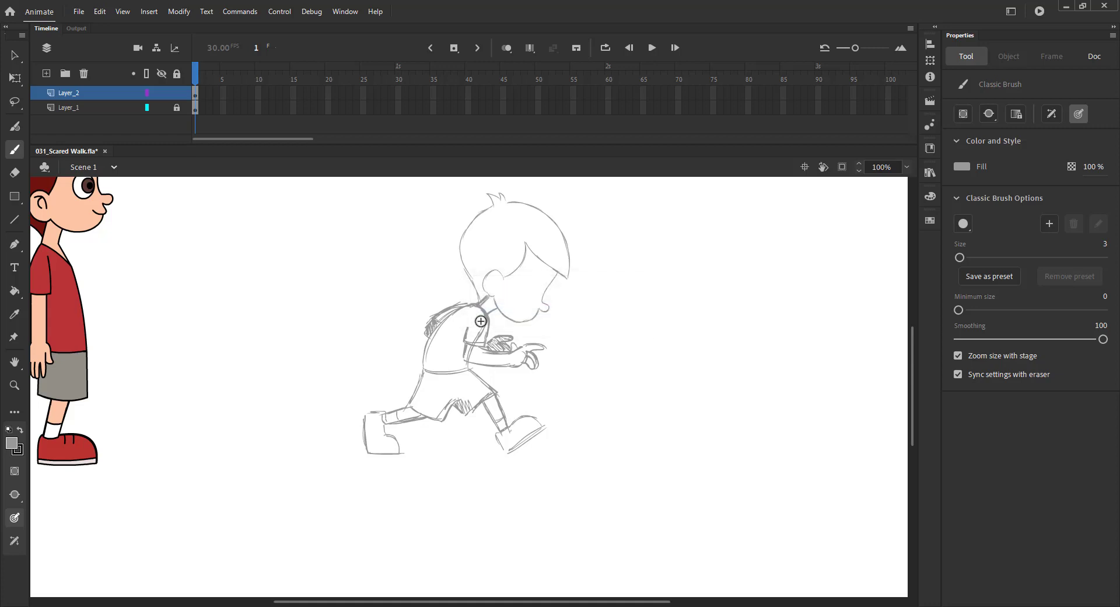
# Add a new layer between Layer_1 and the sketch layer.
pyautogui.hotkey('ctrl', '-')
pyautogui.press('z')
pyautogui.moveTo(239, 240); pyautogui.dragTo(673, 455)
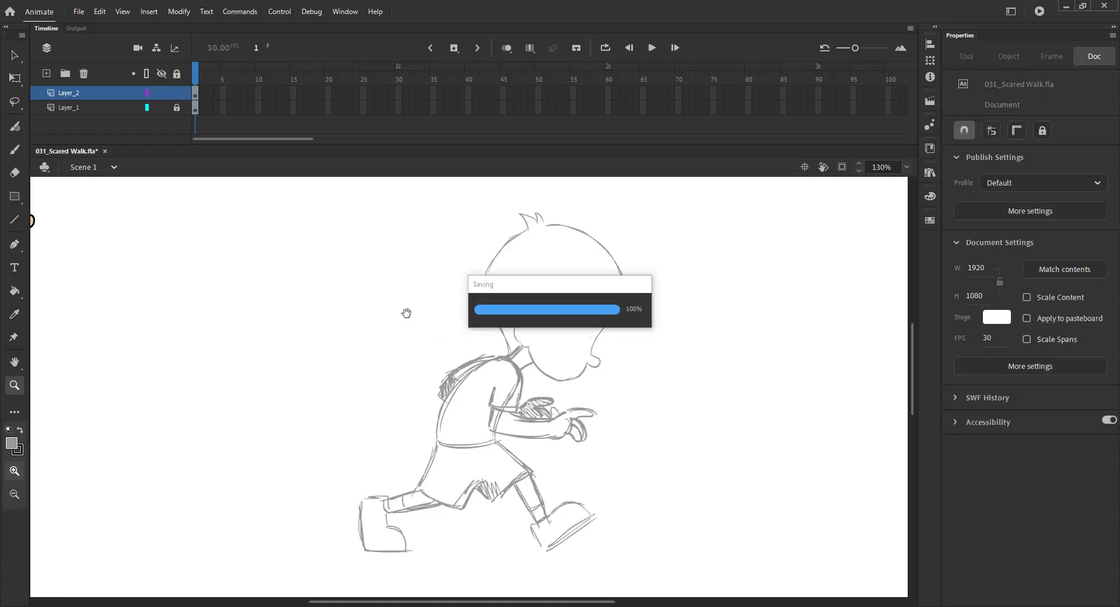
pyautogui.moveTo(405, 313); pyautogui.dragTo(370, 272)
pyautogui.press('v')
pyautogui.click(69, 108)
pyautogui.click(47, 74)
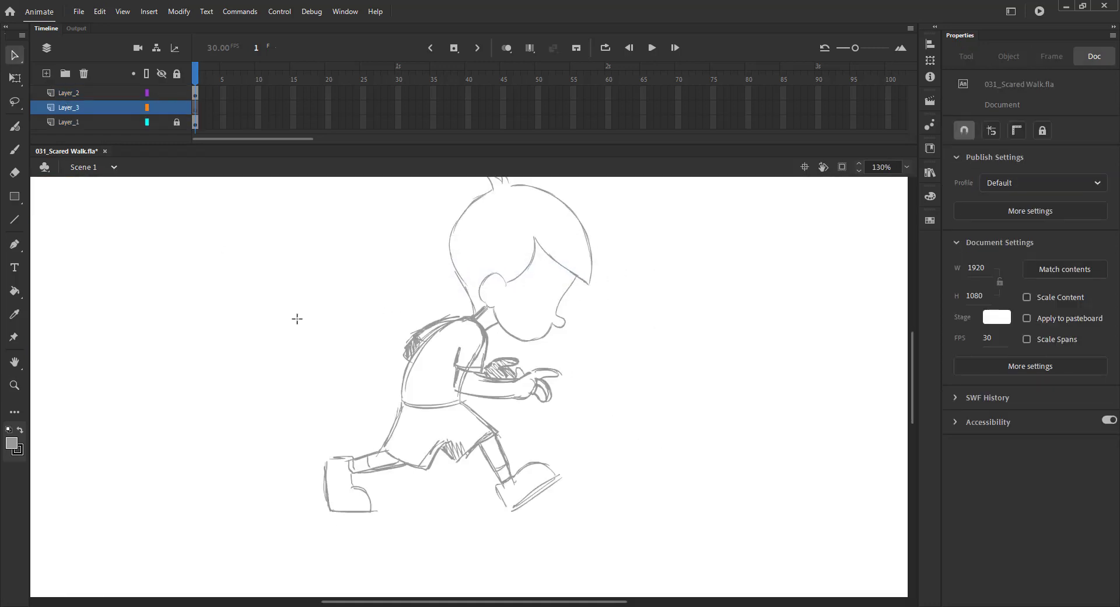
# Draw a thick, straight horizontal ground line about 530 px long beneath the character's feet.
pyautogui.press('n')
pyautogui.scroll(-3, 350, 316)
pyautogui.moveTo(255, 392); pyautogui.dragTo(658, 392)
pyautogui.press('v')
pyautogui.click(389, 393)
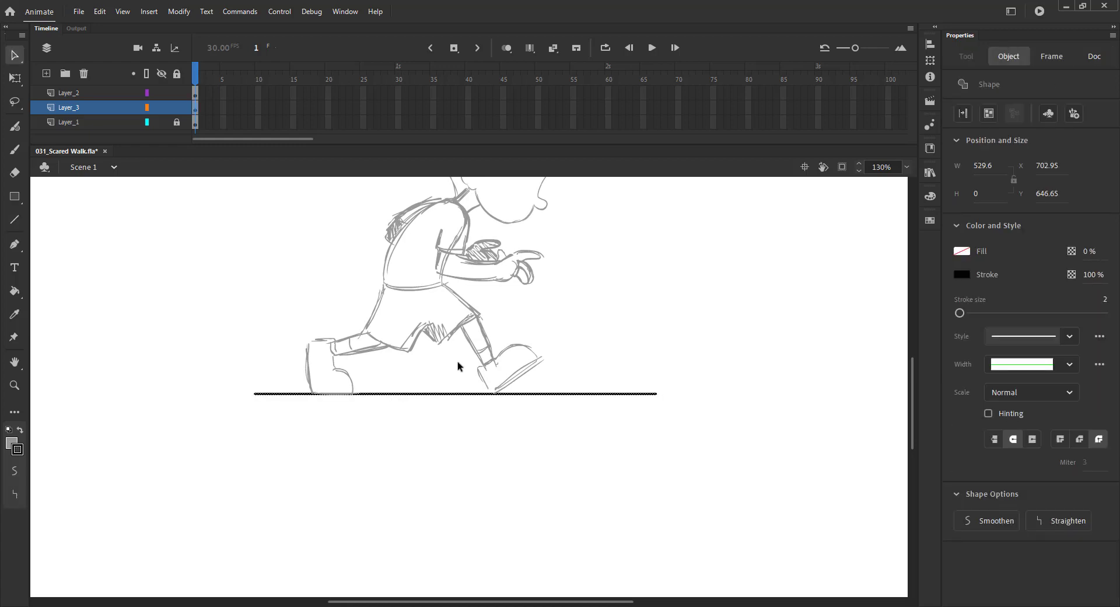
pyautogui.click(248, 356)
pyautogui.hotkey('ctrl', 's')
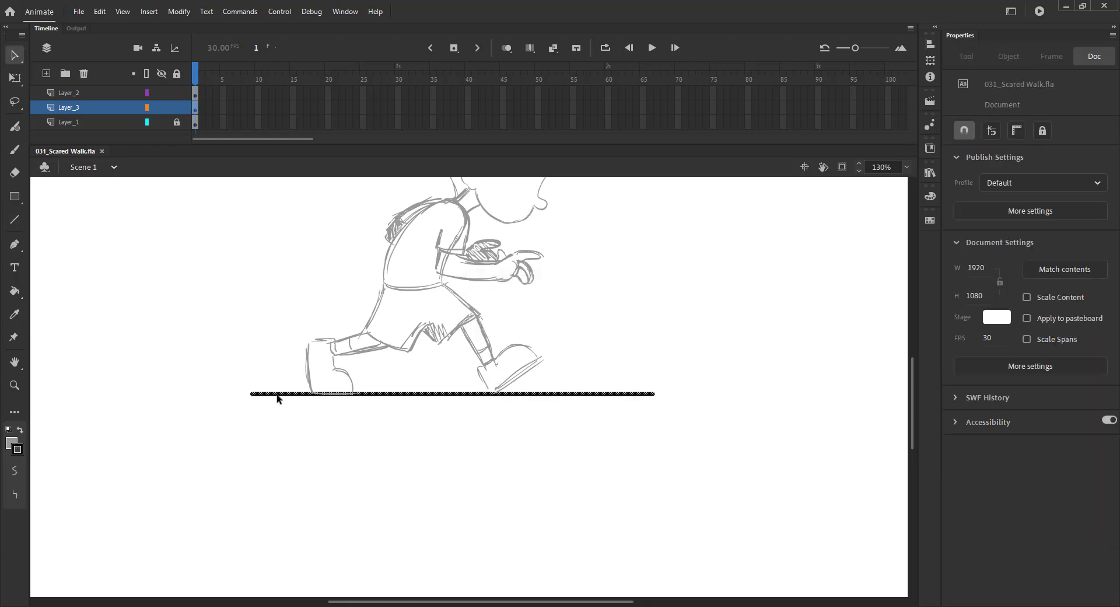
# Recolor the ground line light grey, save, and lock its layer.
pyautogui.click(962, 251)
pyautogui.click(781, 318)
pyautogui.click(720, 302)
pyautogui.hotkey('ctrl', 's')
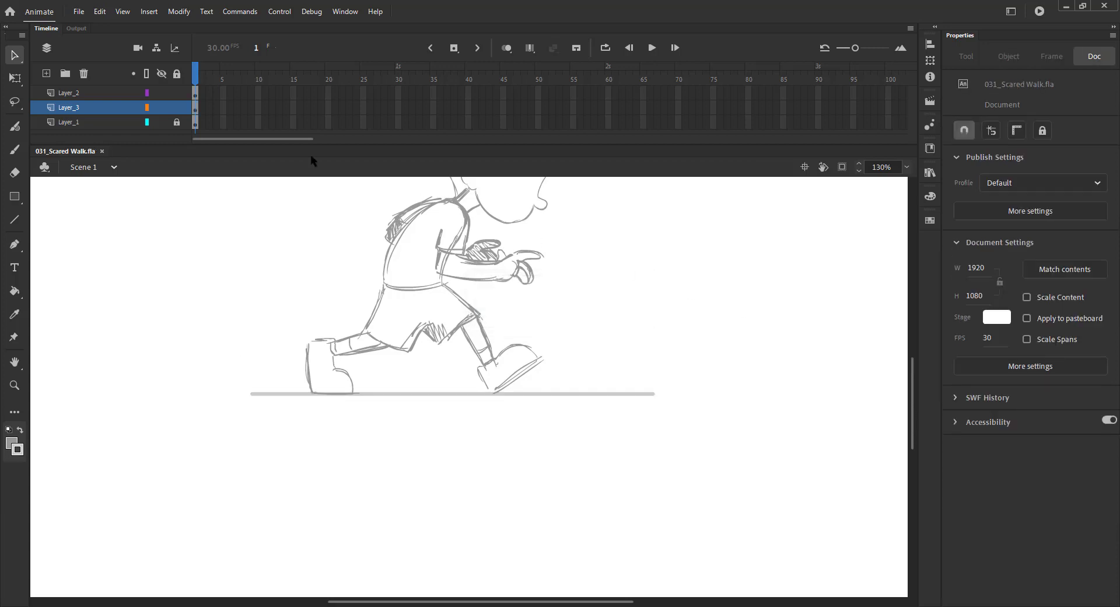
pyautogui.click(177, 108)
# Extend all three layers to frame 35 and view the whole stage.
pyautogui.moveTo(244, 89); pyautogui.dragTo(429, 127)
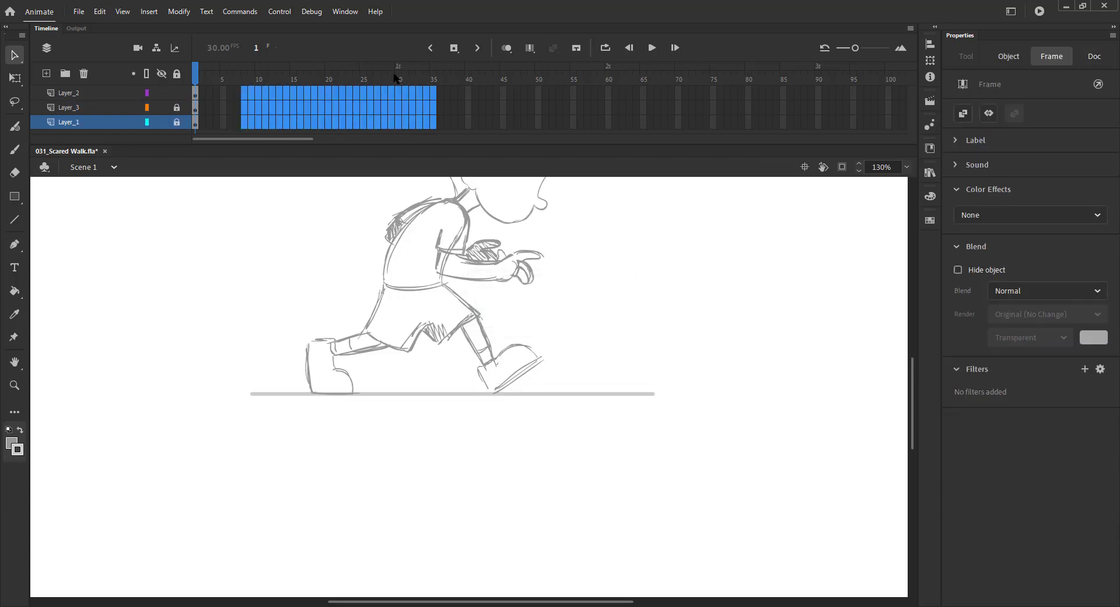
pyautogui.moveTo(395, 78); pyautogui.dragTo(321, 77)
pyautogui.hotkey('ctrl', '2')
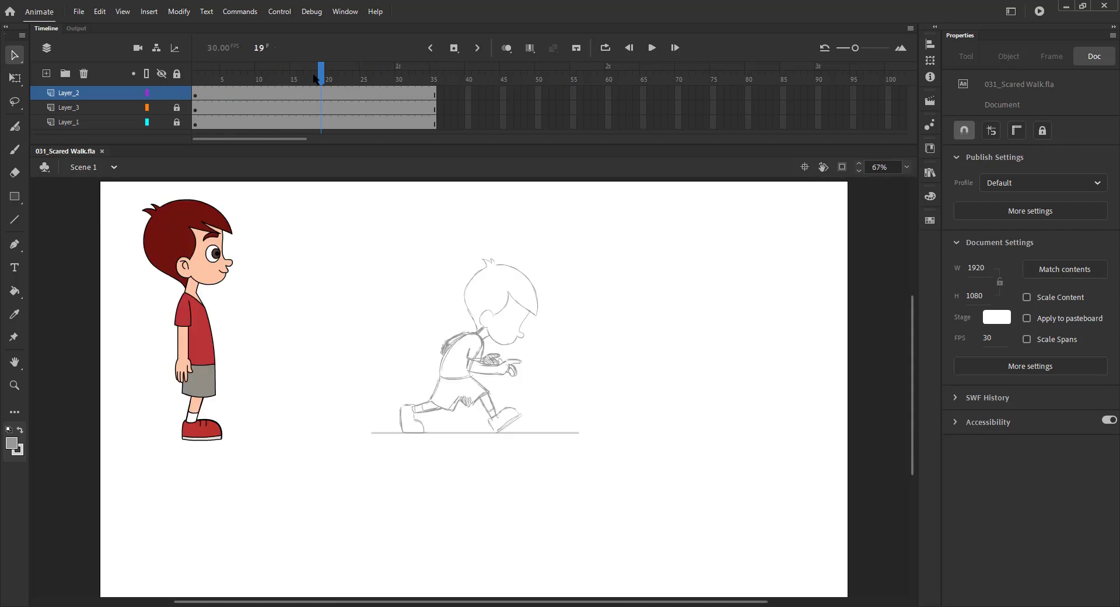
pyautogui.press(',')
pyautogui.press(',')
# Insert a blank keyframe at frame 17 of the sketch layer, Layer_2, and save.
pyautogui.click(225, 91)
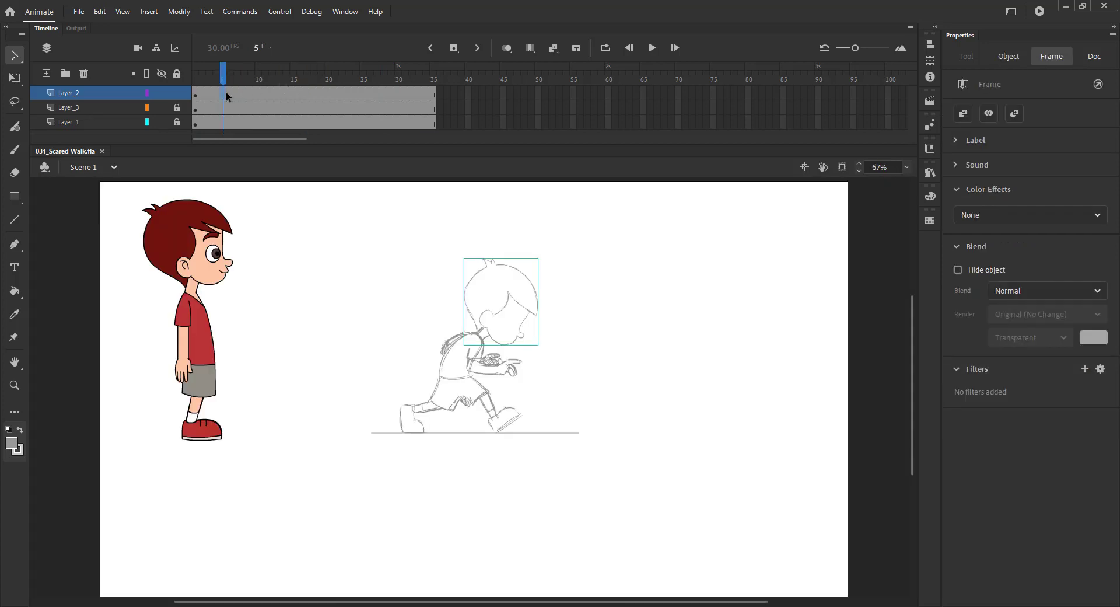
pyautogui.click(250, 95)
pyautogui.click(226, 92)
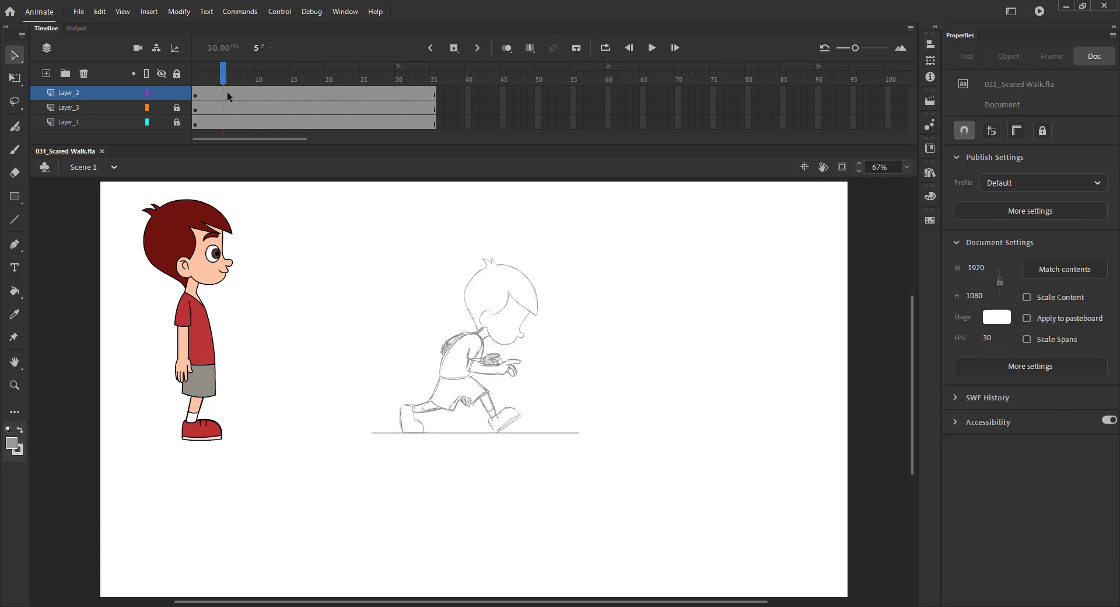
pyautogui.click(248, 95)
pyautogui.click(266, 94)
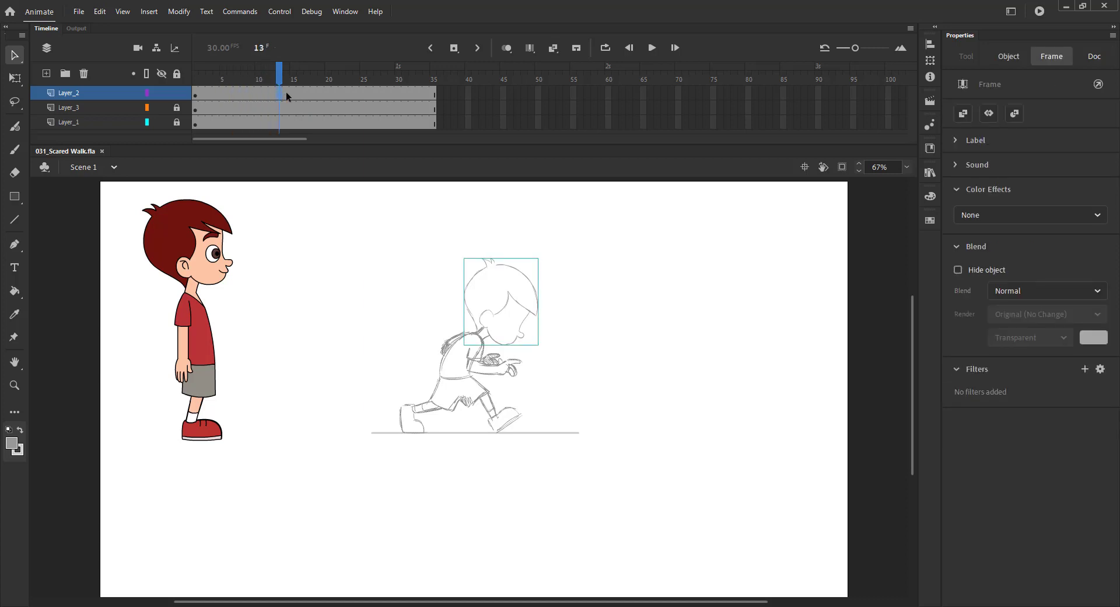
pyautogui.click(304, 92)
pyautogui.press('F7')
pyautogui.hotkey('ctrl', 's')
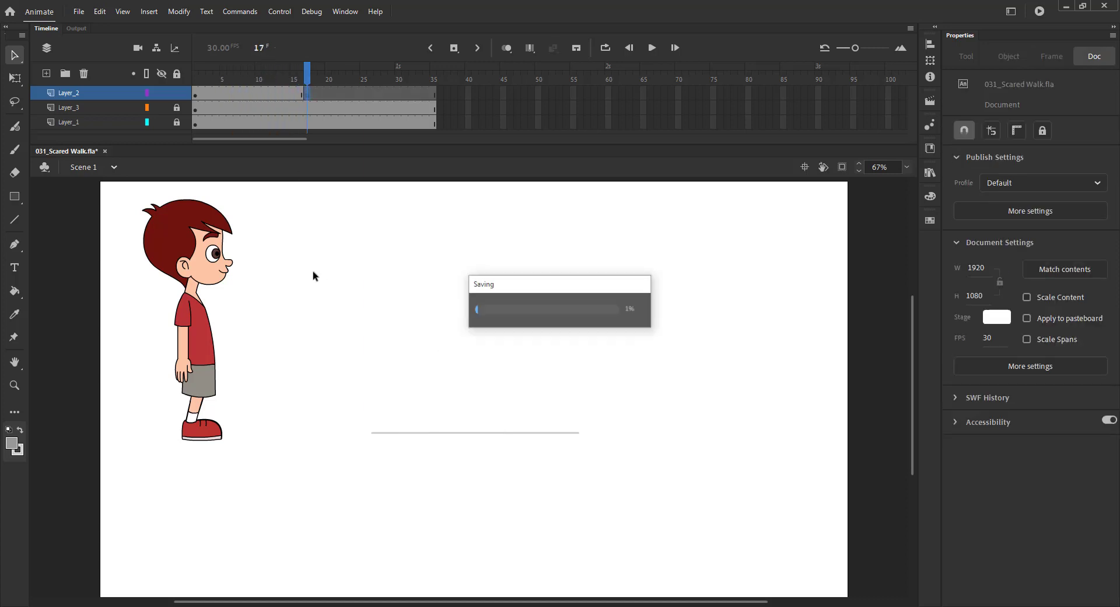
# Copy the head sketch from the previous pose, paste it in place on frame 17, and save.
pyautogui.press(',')
pyautogui.press('.')
pyautogui.hotkey('ctrl', 'shift', 'v')
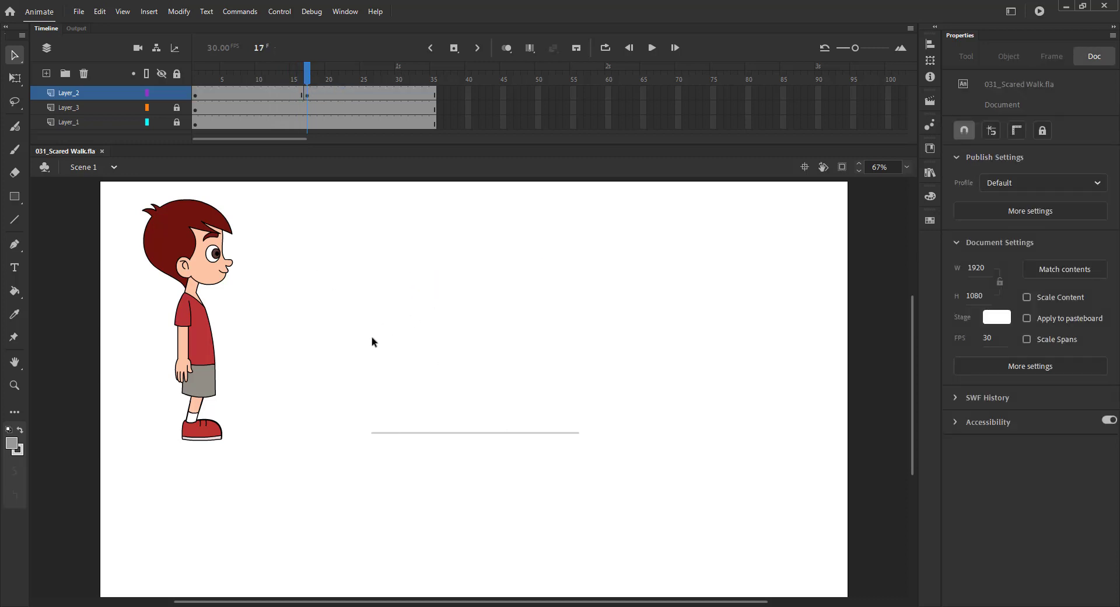
pyautogui.click(372, 337)
pyautogui.hotkey('ctrl', 's')
# Turn on onion skinning and redraw the torso, shorts front and front leg on frame 17 over the first pose.
pyautogui.click(507, 48)
pyautogui.hotkey('ctrl', 'space')
pyautogui.moveTo(365, 324); pyautogui.dragTo(583, 449)
pyautogui.moveTo(499, 363); pyautogui.dragTo(518, 397)
pyautogui.press('b')
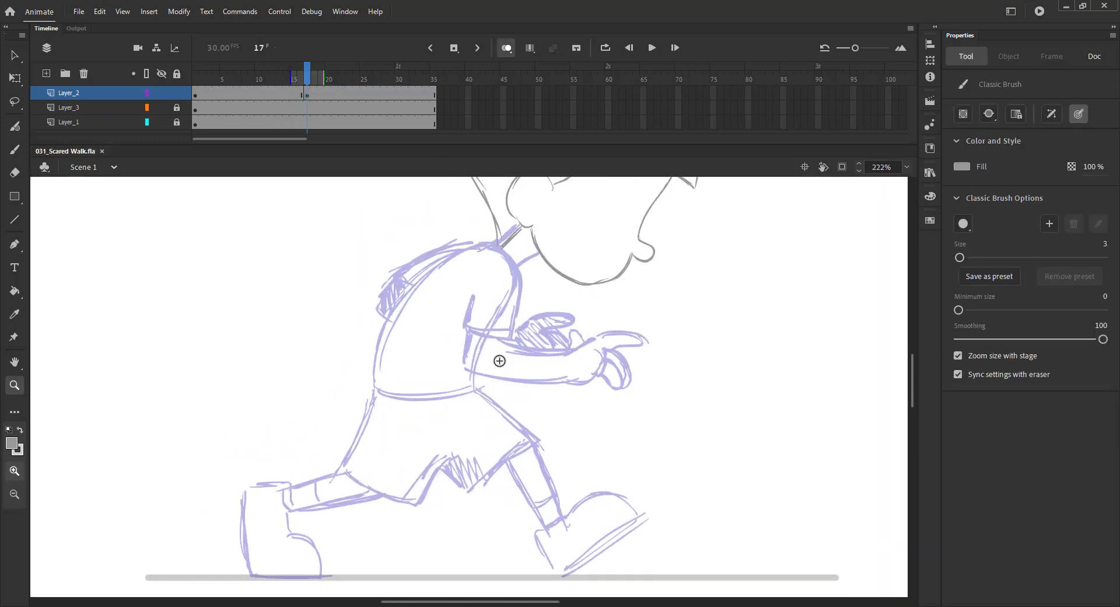
pyautogui.moveTo(502, 255)
pyautogui.mouseDown()
pyautogui.moveTo(512, 278)
pyautogui.moveTo(485, 244)
pyautogui.moveTo(443, 260)
pyautogui.moveTo(465, 249)
pyautogui.moveTo(377, 349)
pyautogui.mouseUp()
pyautogui.hotkey('ctrl', '-')
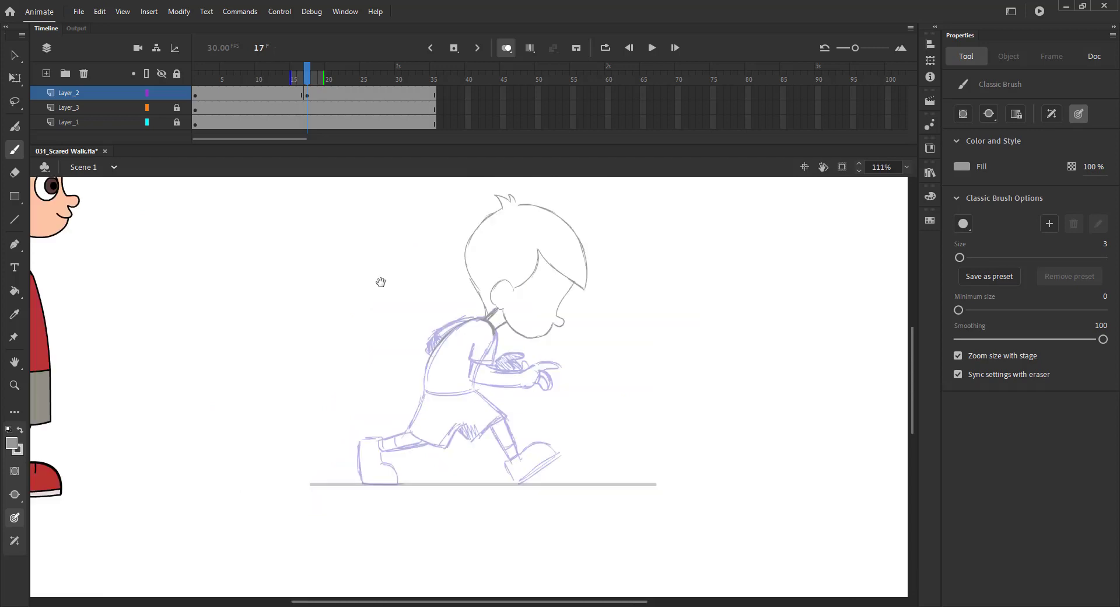
pyautogui.moveTo(473, 293)
pyautogui.mouseDown()
pyautogui.moveTo(447, 349)
pyautogui.moveTo(494, 344)
pyautogui.moveTo(528, 372)
pyautogui.moveTo(497, 398)
pyautogui.moveTo(462, 386)
pyautogui.moveTo(526, 373)
pyautogui.moveTo(537, 407)
pyautogui.moveTo(514, 391)
pyautogui.moveTo(538, 441)
pyautogui.mouseUp()
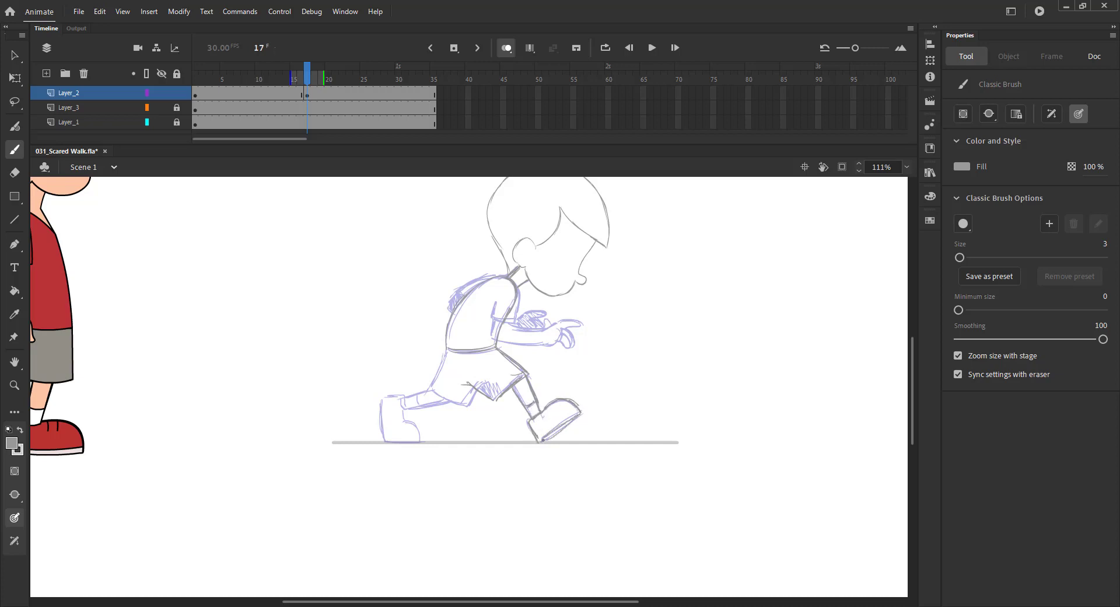
pyautogui.hotkey('ctrl', 's')
# Redraw the back of the shorts and the rear leg with its shoe over the onion-skinned pose.
pyautogui.moveTo(435, 387)
pyautogui.mouseDown()
pyautogui.moveTo(471, 403)
pyautogui.moveTo(418, 405)
pyautogui.mouseUp()
pyautogui.hotkey('ctrl', 's')
pyautogui.moveTo(407, 409)
pyautogui.mouseDown()
pyautogui.moveTo(444, 399)
pyautogui.moveTo(384, 397)
pyautogui.moveTo(381, 439)
pyautogui.mouseUp()
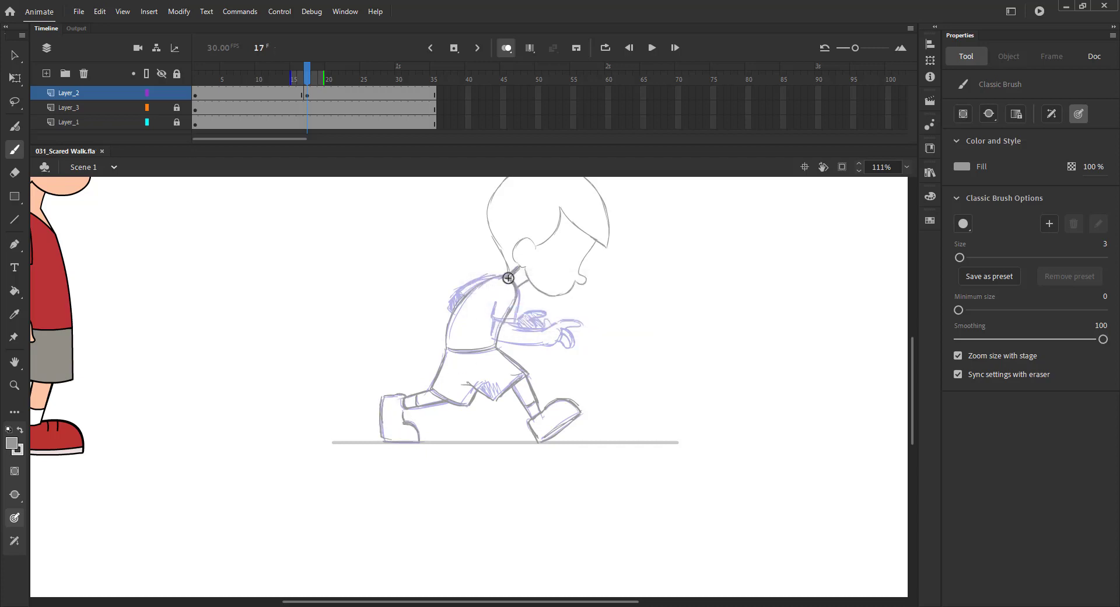
# Sketch the arms on frame 17 in swapped positions, with both hands reaching forward, and save.
pyautogui.moveTo(493, 295)
pyautogui.mouseDown()
pyautogui.moveTo(449, 307)
pyautogui.moveTo(490, 326)
pyautogui.moveTo(458, 315)
pyautogui.moveTo(546, 314)
pyautogui.moveTo(475, 307)
pyautogui.moveTo(520, 327)
pyautogui.mouseUp()
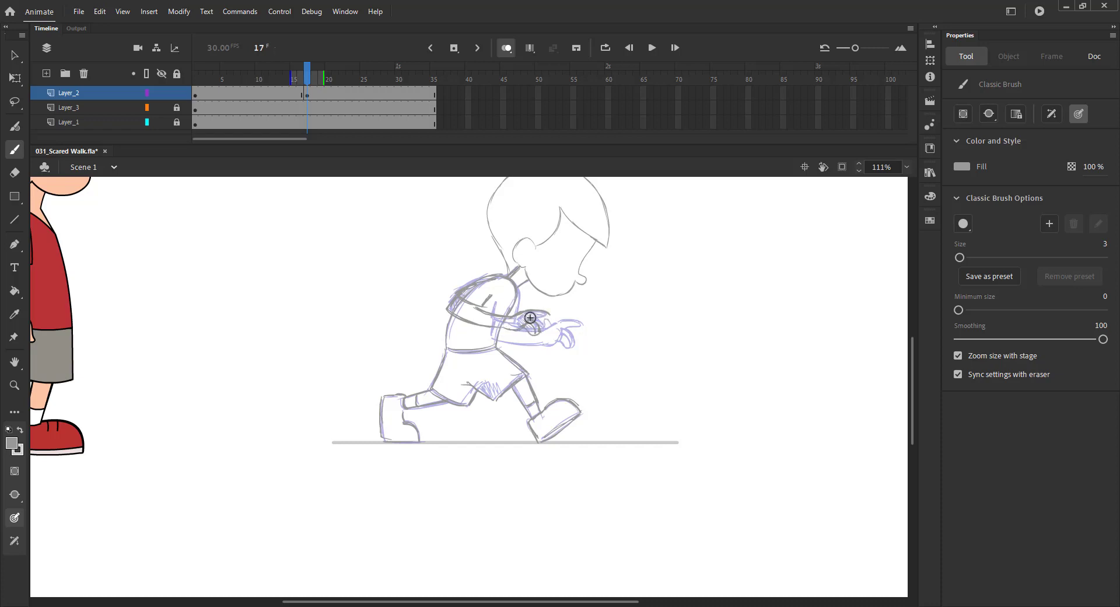
pyautogui.hotkey('ctrl', 's')
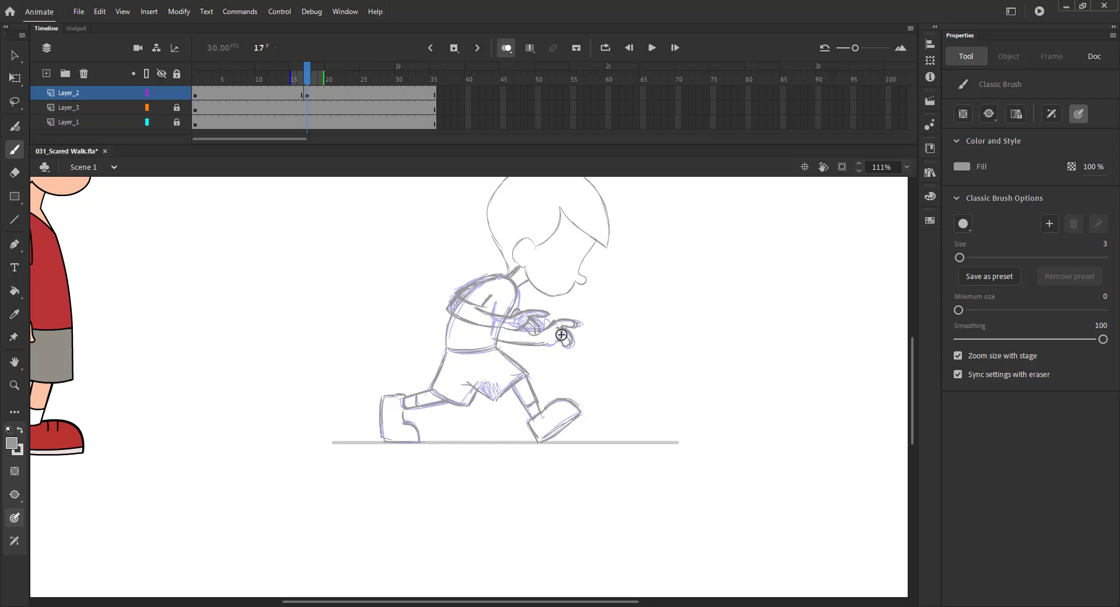
pyautogui.moveTo(561, 335)
pyautogui.mouseDown()
pyautogui.moveTo(570, 344)
pyautogui.moveTo(545, 321)
pyautogui.mouseUp()
pyautogui.hotkey('ctrl', 's')
# Turn off onion skinning, save, and scrub back to compare the frame 17 pose with the first pose.
pyautogui.click(506, 48)
pyautogui.hotkey('ctrl', '2')
pyautogui.hotkey('ctrl', 's')
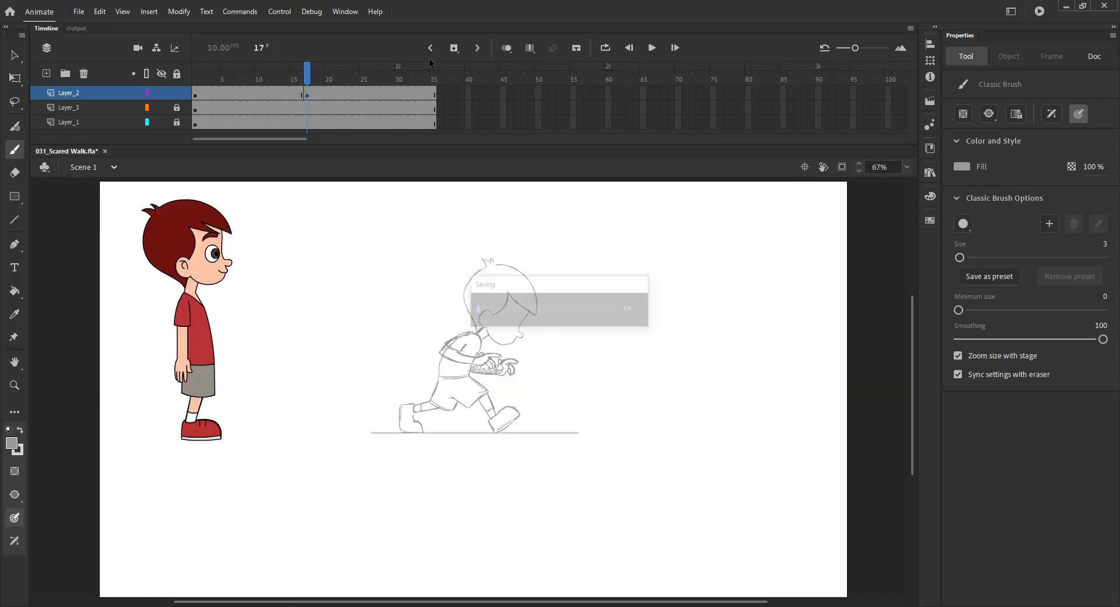
pyautogui.moveTo(307, 77)
pyautogui.mouseDown()
pyautogui.moveTo(275, 88)
pyautogui.moveTo(316, 87)
pyautogui.moveTo(289, 90)
pyautogui.mouseUp()
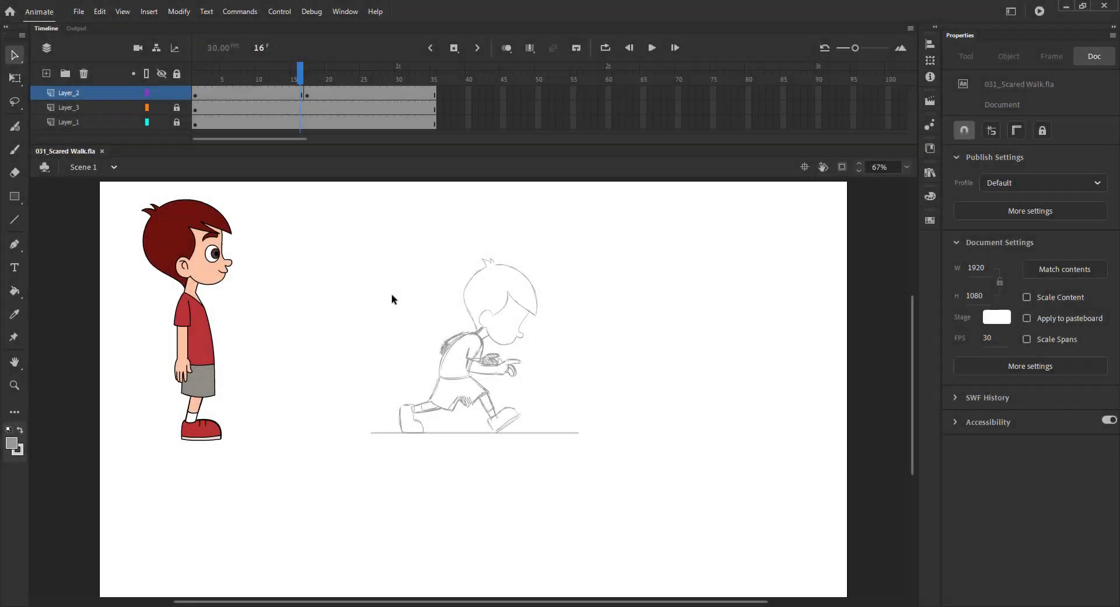
# Insert a blank keyframe at frame 5 of Layer_2 and turn on onion skinning.
pyautogui.click(216, 87)
pyautogui.click(223, 93)
pyautogui.press('F7')
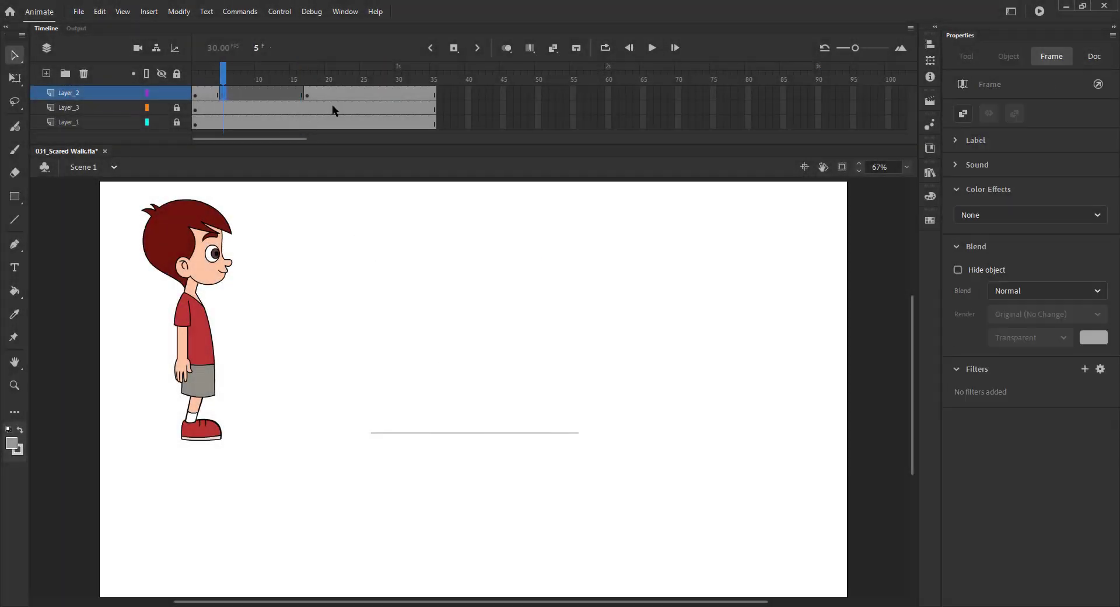
pyautogui.click(505, 48)
pyautogui.press('z')
pyautogui.moveTo(344, 247); pyautogui.dragTo(653, 465)
pyautogui.moveTo(618, 410); pyautogui.dragTo(630, 419)
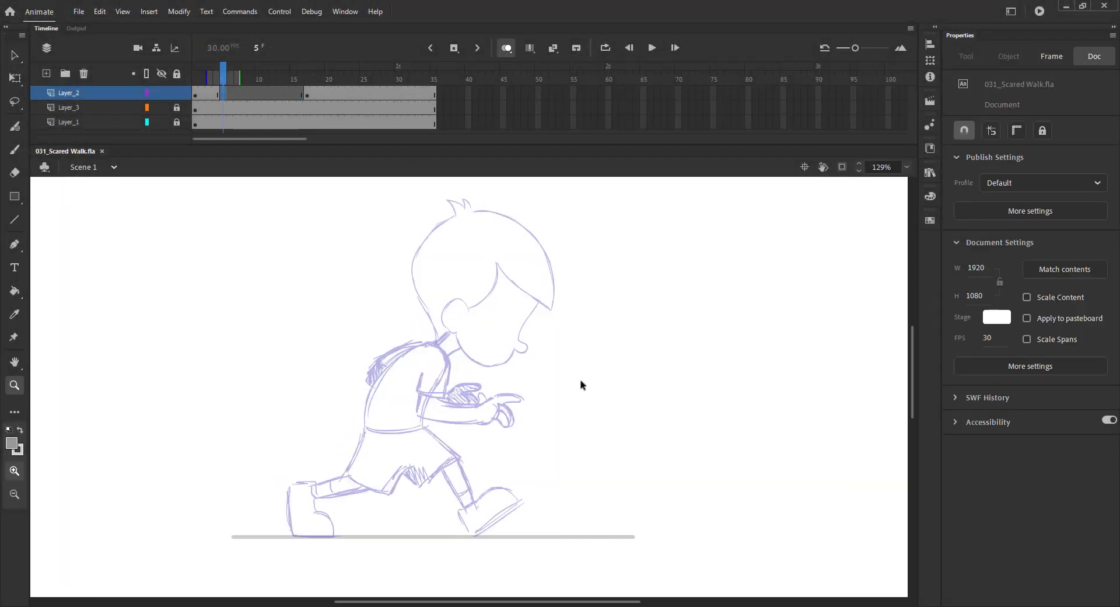
# Copy the head group from the first pose, paste it in place on frame 5, and save.
pyautogui.press('v')
pyautogui.press(',')
pyautogui.hotkey('ctrl', 'a')
pyautogui.click(366, 292)
pyautogui.press('.')
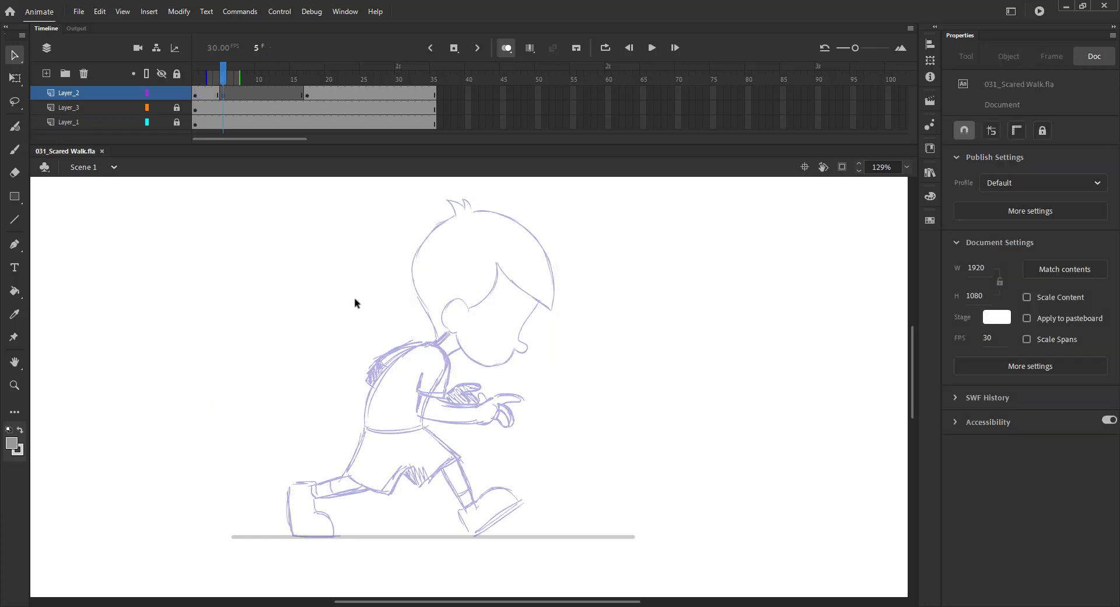
pyautogui.hotkey('ctrl', 's')
# Shift the head on frame 5 slightly forward and down, tilt it slightly, and save.
pyautogui.moveTo(368, 218); pyautogui.dragTo(459, 272)
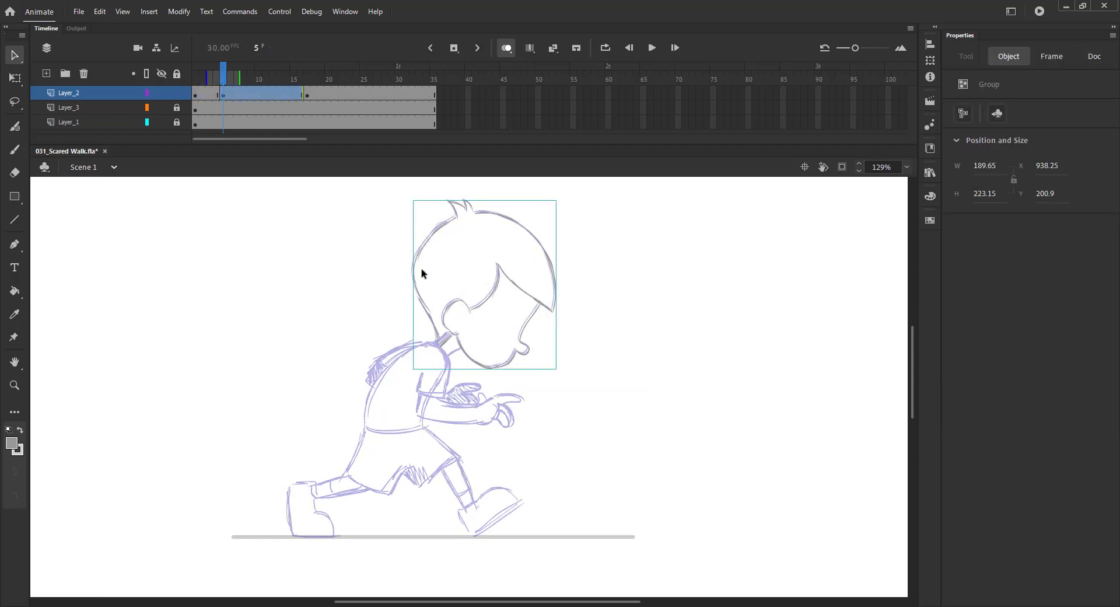
pyautogui.press('q')
pyautogui.moveTo(596, 271); pyautogui.dragTo(601, 283)
pyautogui.click(646, 289)
pyautogui.moveTo(485, 296); pyautogui.dragTo(566, 255)
pyautogui.hotkey('ctrl', 's')
pyautogui.press('b')
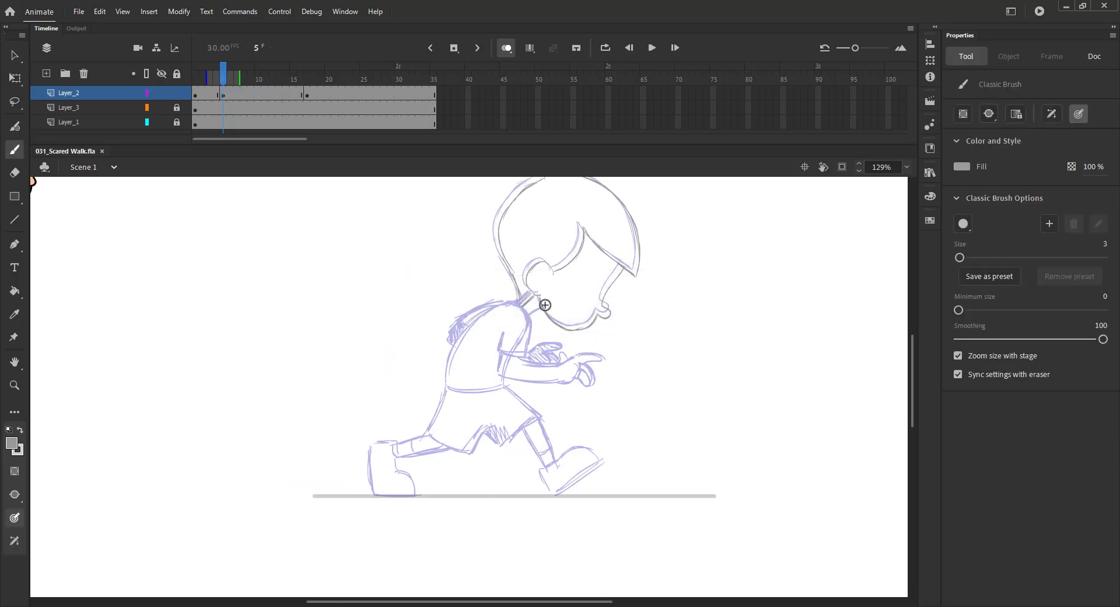
# Sketch the neck and torso on frame 5, flip between the neighbouring frames to check them, and save.
pyautogui.moveTo(530, 319)
pyautogui.mouseDown()
pyautogui.moveTo(542, 312)
pyautogui.moveTo(519, 305)
pyautogui.moveTo(464, 329)
pyautogui.moveTo(447, 388)
pyautogui.mouseUp()
pyautogui.hotkey('ctrl', 's')
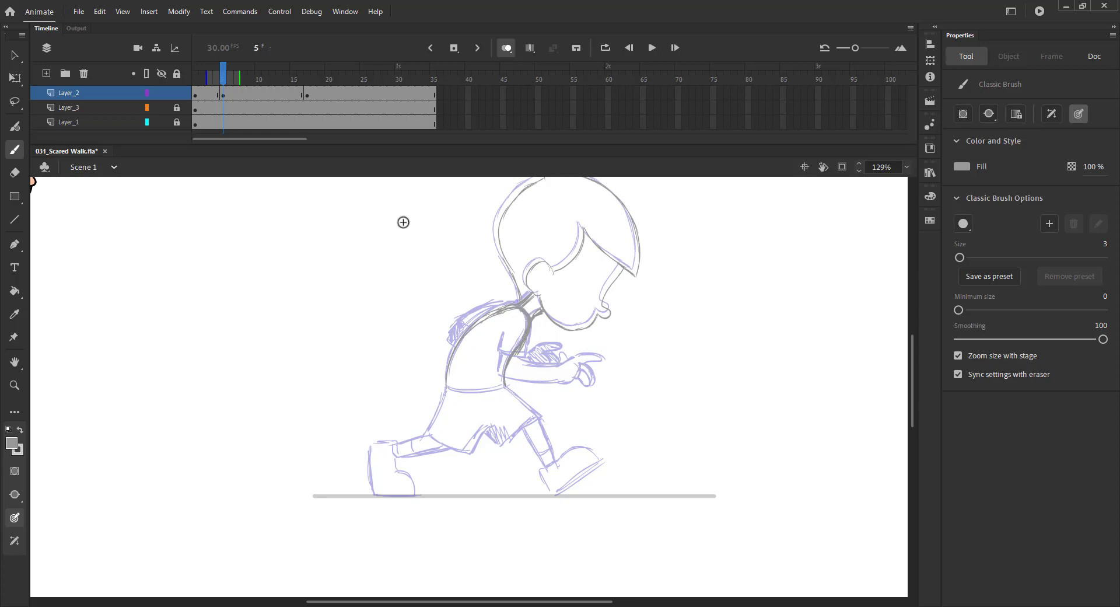
pyautogui.press(',')
pyautogui.press('.')
pyautogui.press(',')
pyautogui.press('.')
pyautogui.hotkey('ctrl', 's')
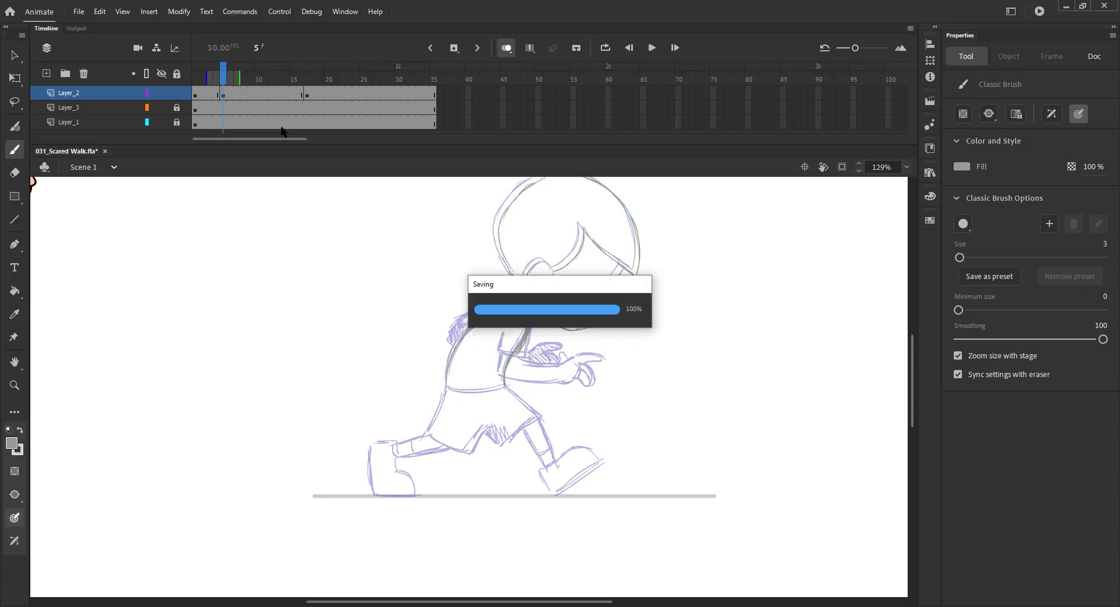
# Sketch the shirt hem, front leg and shoe planted flat on the ground line on frame 5, redoing the toe, and save.
pyautogui.moveTo(446, 390)
pyautogui.mouseDown()
pyautogui.moveTo(503, 388)
pyautogui.moveTo(528, 406)
pyautogui.moveTo(544, 465)
pyautogui.mouseUp()
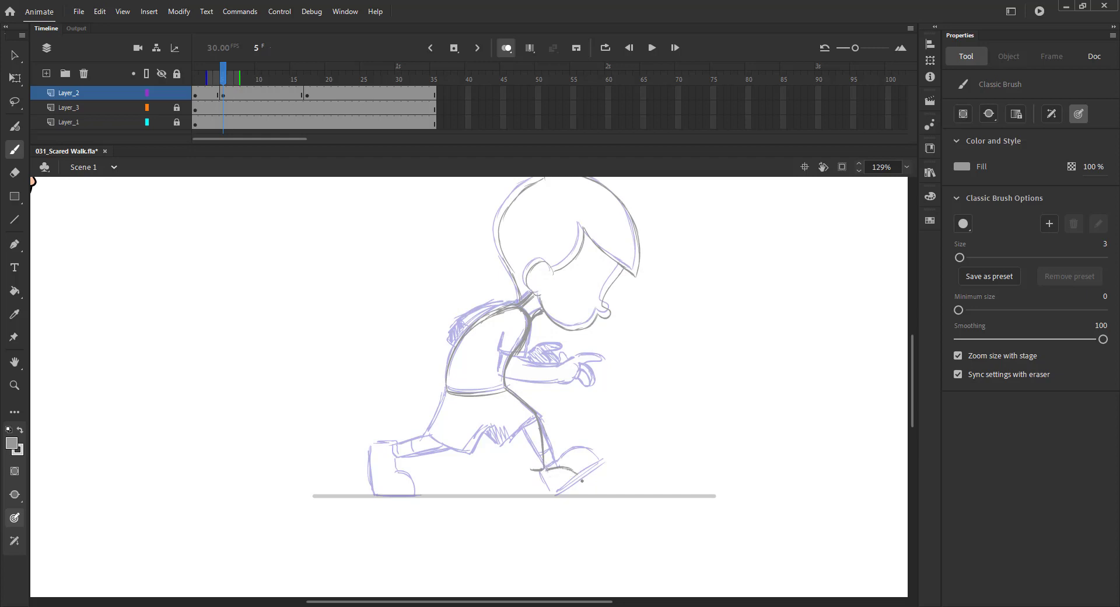
pyautogui.moveTo(583, 481); pyautogui.dragTo(586, 492)
pyautogui.hotkey('ctrl', 'z')
pyautogui.hotkey('ctrl', 'z')
pyautogui.moveTo(565, 468); pyautogui.dragTo(585, 489)
pyautogui.moveTo(570, 470)
pyautogui.mouseDown()
pyautogui.moveTo(528, 494)
pyautogui.moveTo(586, 491)
pyautogui.mouseUp()
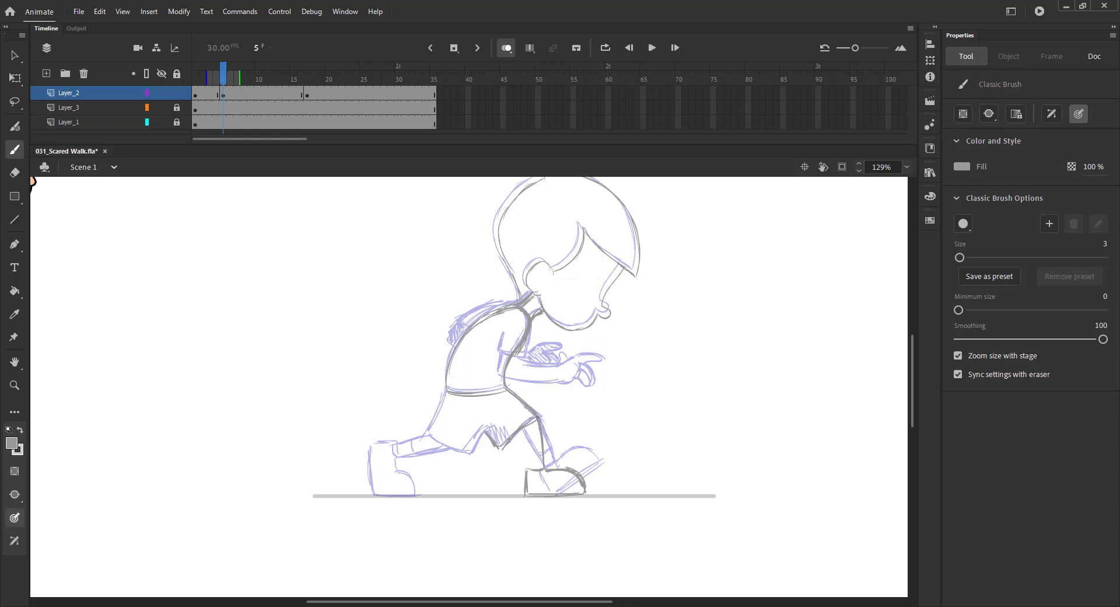
pyautogui.moveTo(528, 462)
pyautogui.mouseDown()
pyautogui.moveTo(529, 428)
pyautogui.moveTo(543, 456)
pyautogui.mouseUp()
pyautogui.hotkey('ctrl', 's')
pyautogui.moveTo(224, 76)
pyautogui.mouseDown()
pyautogui.moveTo(357, 74)
pyautogui.moveTo(223, 74)
pyautogui.mouseUp()
pyautogui.click(507, 48)
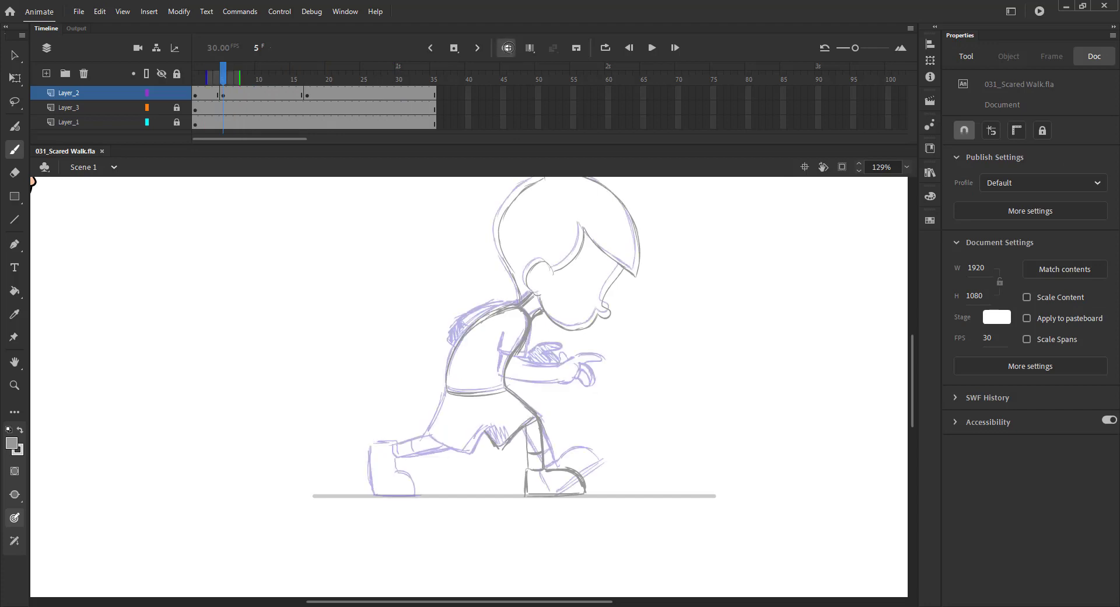
# Sketch the shorts, trailing leg and rear shoe on frame 5 over the onion-skinned first pose, and save.
pyautogui.moveTo(506, 390); pyautogui.dragTo(537, 427)
pyautogui.moveTo(447, 385); pyautogui.dragTo(424, 430)
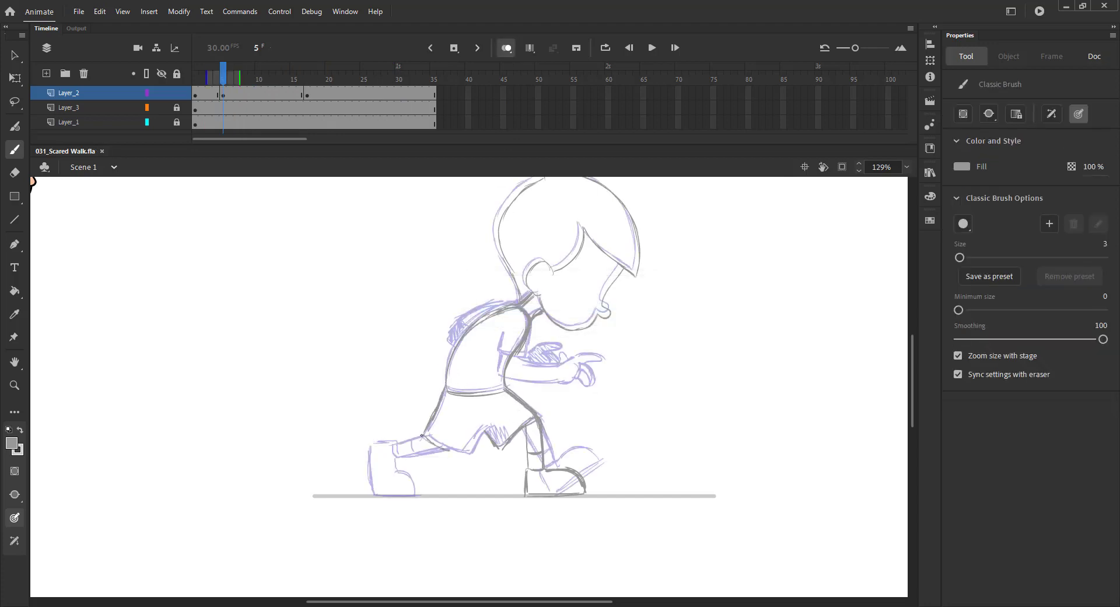
pyautogui.moveTo(430, 436)
pyautogui.mouseDown()
pyautogui.moveTo(397, 441)
pyautogui.moveTo(400, 454)
pyautogui.mouseUp()
pyautogui.hotkey('ctrl', 's')
pyautogui.hotkey('ctrl', 's')
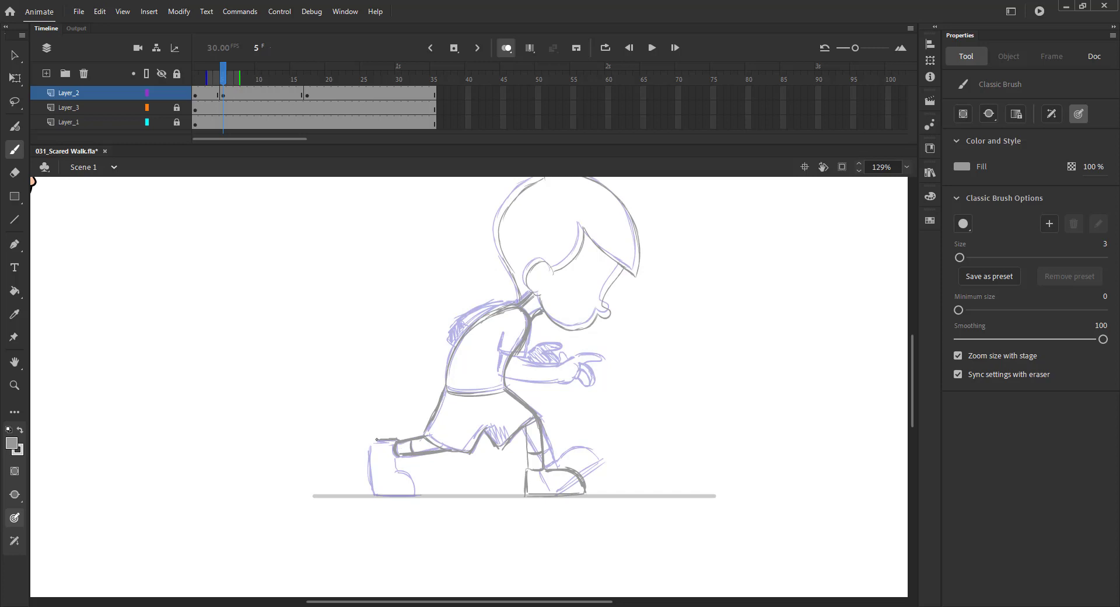
pyautogui.moveTo(374, 492)
pyautogui.mouseDown()
pyautogui.moveTo(373, 462)
pyautogui.moveTo(387, 463)
pyautogui.mouseUp()
pyautogui.hotkey('ctrl', 's')
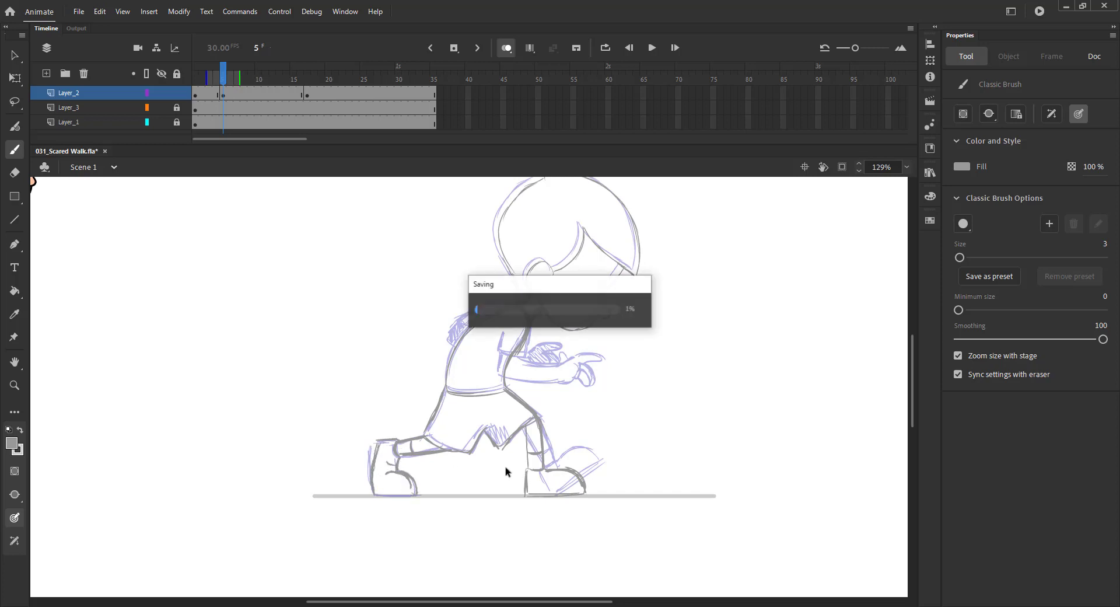
# Add the front shoe's sole, sketch the near sleeve, forearm and hand lowered in front of the torso on frame 5, and save.
pyautogui.moveTo(546, 469)
pyautogui.mouseDown()
pyautogui.moveTo(585, 480)
pyautogui.moveTo(529, 490)
pyautogui.moveTo(581, 493)
pyautogui.mouseUp()
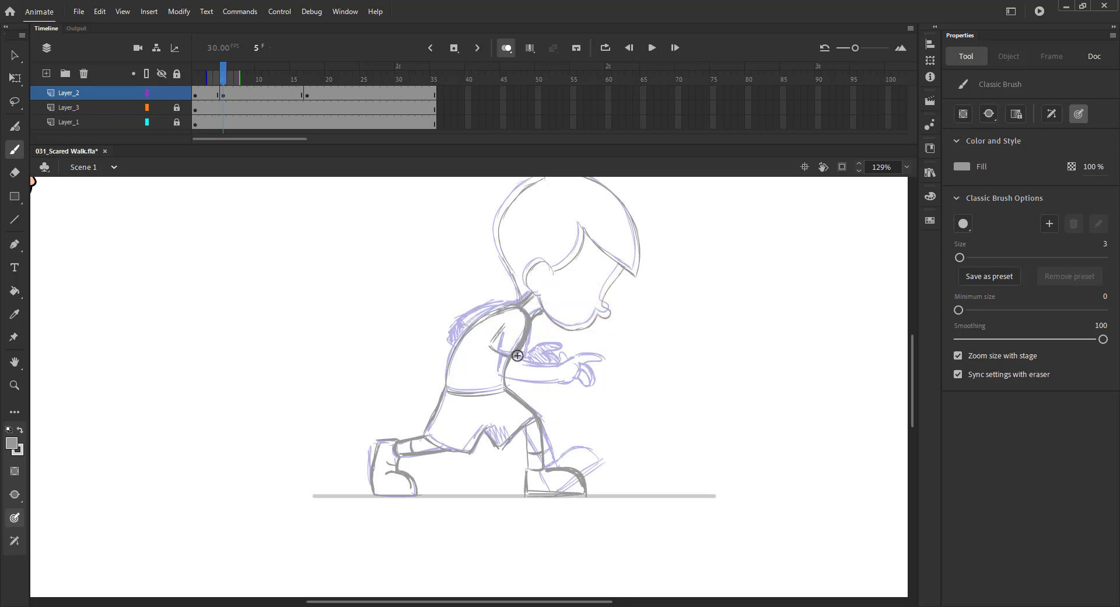
pyautogui.moveTo(501, 330)
pyautogui.mouseDown()
pyautogui.moveTo(486, 366)
pyautogui.moveTo(506, 356)
pyautogui.moveTo(539, 377)
pyautogui.moveTo(484, 367)
pyautogui.mouseUp()
pyautogui.moveTo(479, 367)
pyautogui.mouseDown()
pyautogui.moveTo(543, 390)
pyautogui.moveTo(538, 380)
pyautogui.moveTo(561, 375)
pyautogui.mouseUp()
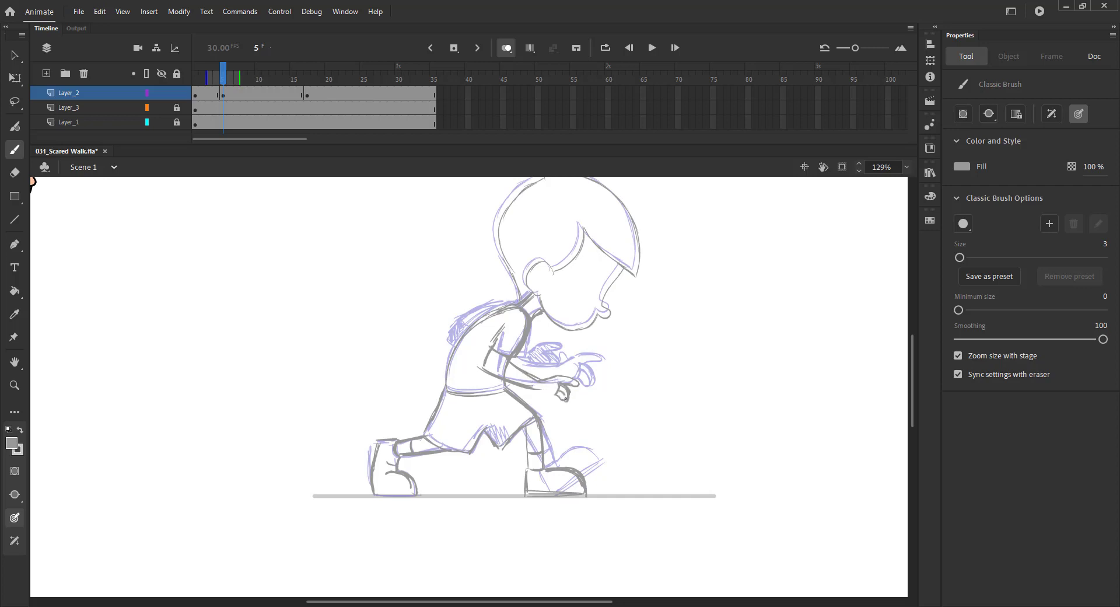
pyautogui.hotkey('ctrl', 's')
pyautogui.hotkey('ctrl', 's')
pyautogui.hotkey('ctrl', 'z')
# Lasso the near hand on frame 5, adjust it slightly with Free Transform, and save.
pyautogui.press('l')
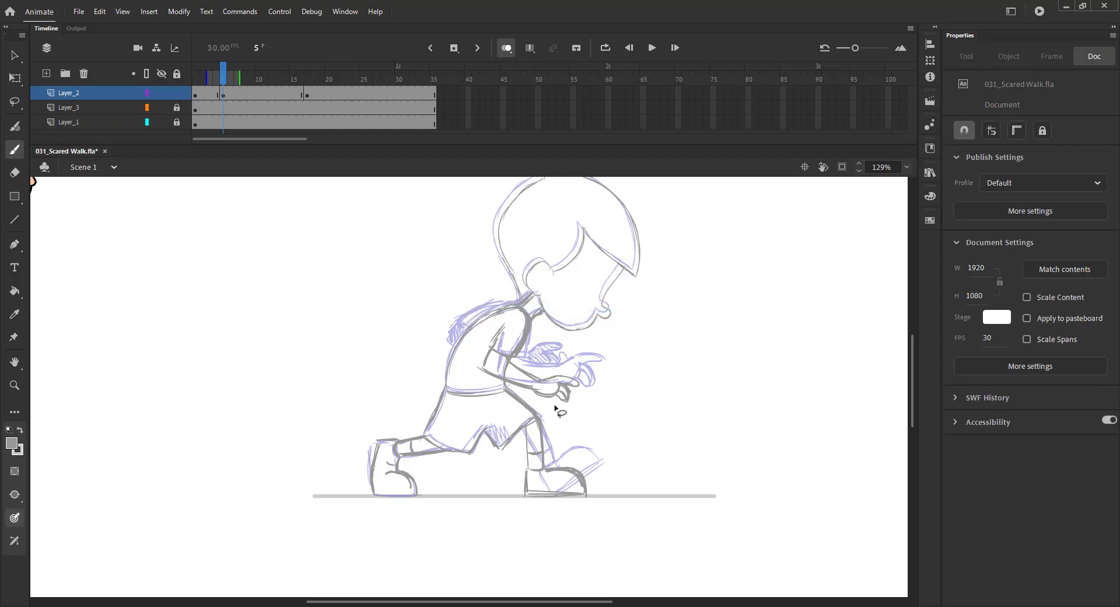
pyautogui.moveTo(531, 393)
pyautogui.mouseDown()
pyautogui.moveTo(543, 378)
pyautogui.moveTo(549, 394)
pyautogui.moveTo(527, 371)
pyautogui.moveTo(541, 380)
pyautogui.mouseUp()
pyautogui.press('q')
pyautogui.click(548, 360)
pyautogui.hotkey('ctrl', 's')
pyautogui.press('b')
pyautogui.hotkey('ctrl', 's')
pyautogui.hotkey('ctrl', 'z')
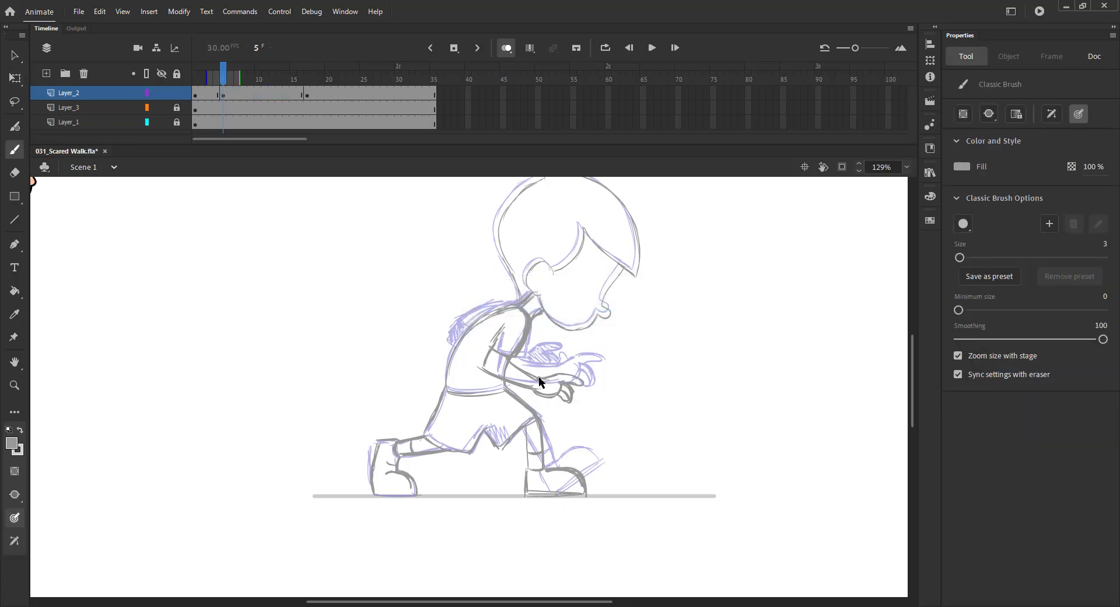
pyautogui.hotkey('ctrl', 's')
# Sketch the far arm and hand on frame 5, save, and scrub through the poses with onion skinning off.
pyautogui.moveTo(510, 360); pyautogui.dragTo(561, 370)
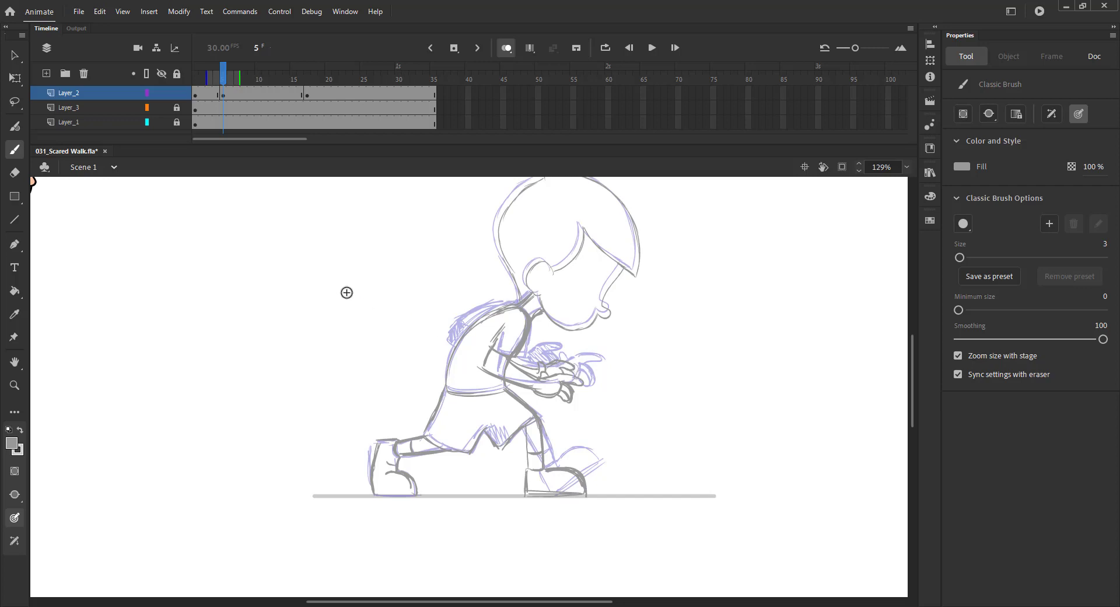
pyautogui.hotkey('ctrl', 's')
pyautogui.hotkey('ctrl', '2')
pyautogui.press('v')
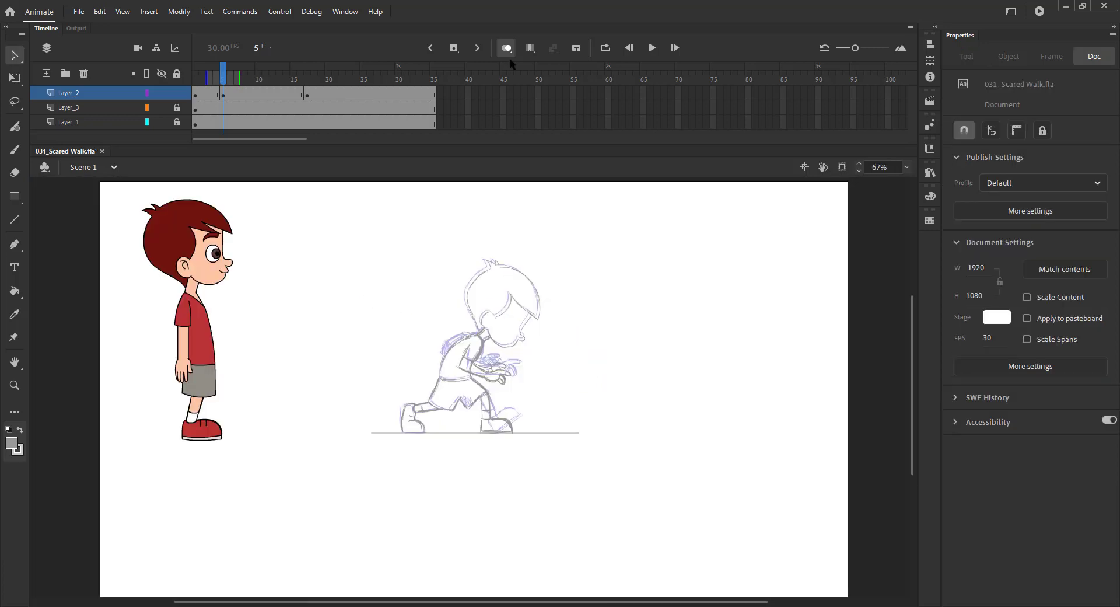
pyautogui.click(506, 48)
pyautogui.moveTo(223, 79)
pyautogui.mouseDown()
pyautogui.moveTo(294, 85)
pyautogui.moveTo(206, 112)
pyautogui.moveTo(328, 94)
pyautogui.mouseUp()
# Insert a blank keyframe at frame 21, copy the frame 5 pose to frame 19 as reference, and turn on onion skinning.
pyautogui.click(334, 91)
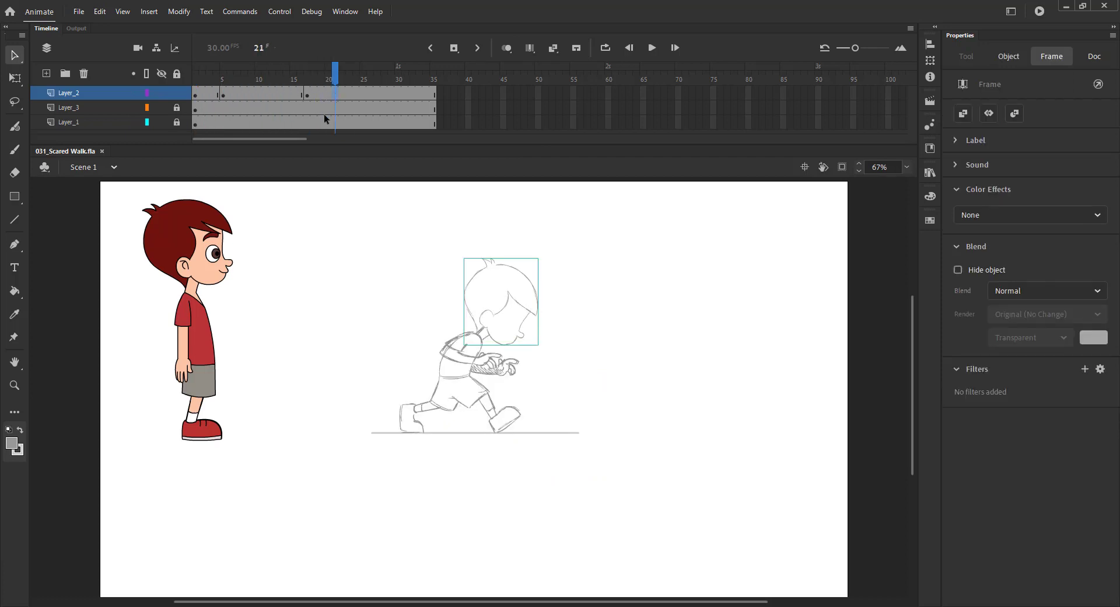
pyautogui.press('F7')
pyautogui.click(235, 94)
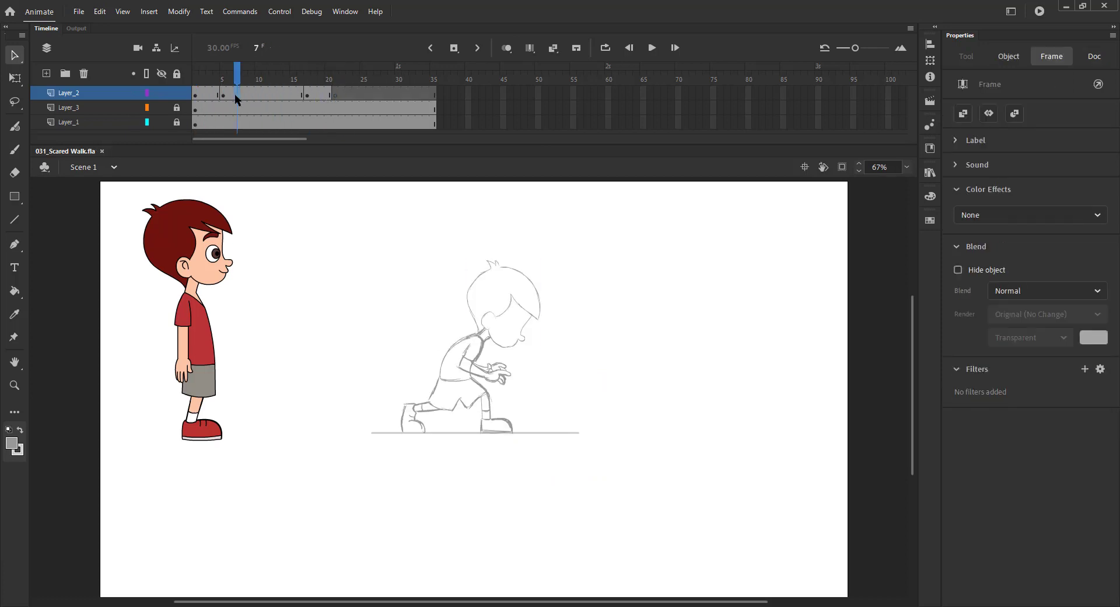
pyautogui.moveTo(235, 94); pyautogui.dragTo(320, 94)
pyautogui.click(334, 79)
pyautogui.press('z')
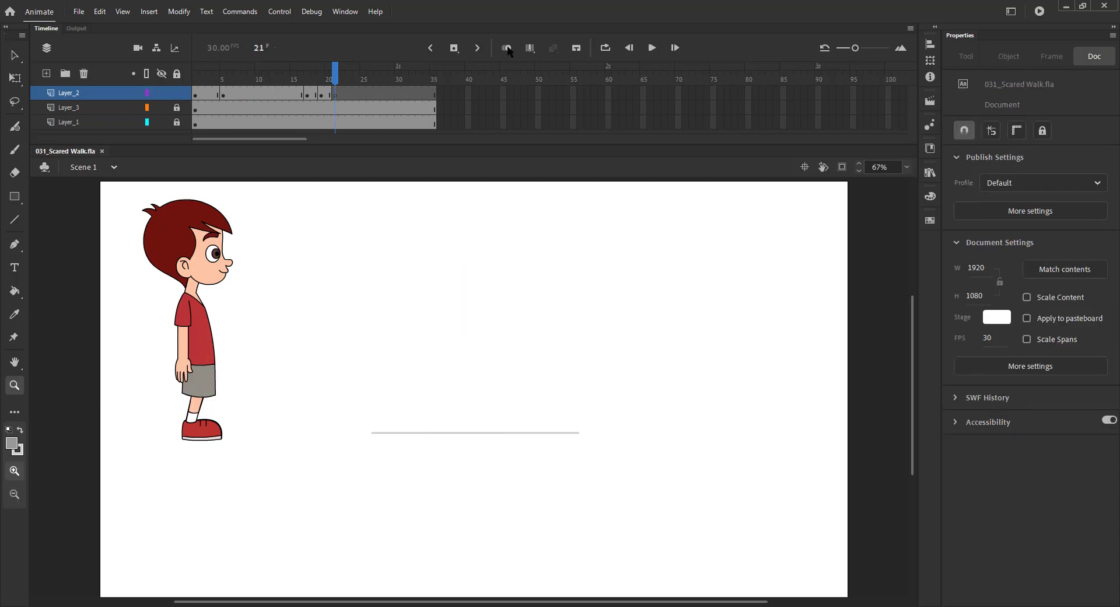
pyautogui.click(507, 48)
# Copy the head group from the reference pose, paste it in place on frame 21, and save.
pyautogui.moveTo(307, 251); pyautogui.dragTo(662, 470)
pyautogui.press('v')
pyautogui.press(',')
pyautogui.click(454, 262)
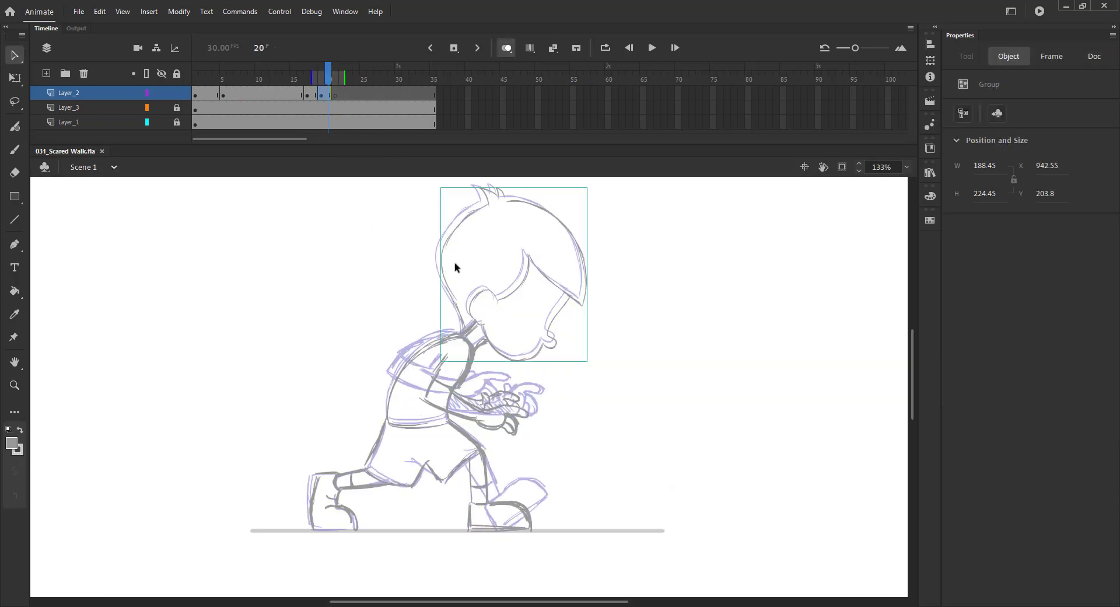
pyautogui.hotkey('ctrl', 'c')
pyautogui.press('.')
pyautogui.hotkey('ctrl', 'shift', 'v')
pyautogui.click(365, 276)
pyautogui.hotkey('ctrl', 's')
pyautogui.press('b')
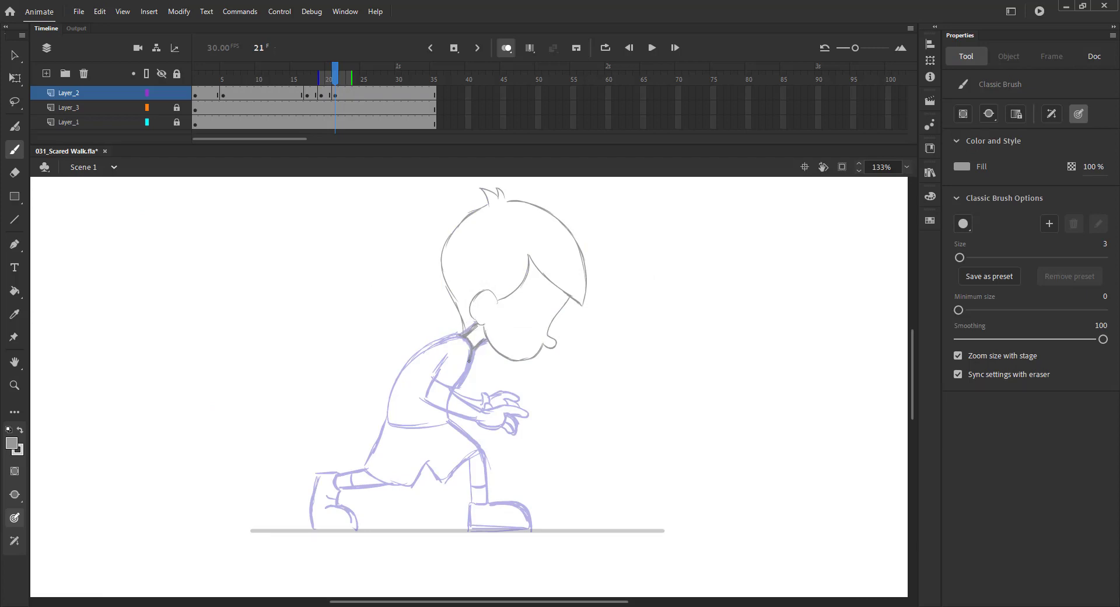
# Sketch the neck, torso, front leg and planted front shoe on frame 21 over the onion-skinned reference.
pyautogui.moveTo(467, 334)
pyautogui.mouseDown()
pyautogui.moveTo(397, 375)
pyautogui.moveTo(405, 363)
pyautogui.moveTo(389, 413)
pyautogui.moveTo(470, 341)
pyautogui.moveTo(448, 420)
pyautogui.moveTo(429, 422)
pyautogui.moveTo(447, 352)
pyautogui.moveTo(500, 387)
pyautogui.moveTo(520, 422)
pyautogui.mouseUp()
pyautogui.moveTo(511, 399); pyautogui.dragTo(518, 454)
pyautogui.moveTo(510, 400); pyautogui.dragTo(472, 435)
pyautogui.moveTo(444, 412)
pyautogui.mouseDown()
pyautogui.moveTo(462, 427)
pyautogui.moveTo(510, 402)
pyautogui.moveTo(512, 454)
pyautogui.moveTo(500, 471)
pyautogui.moveTo(538, 450)
pyautogui.moveTo(561, 478)
pyautogui.mouseUp()
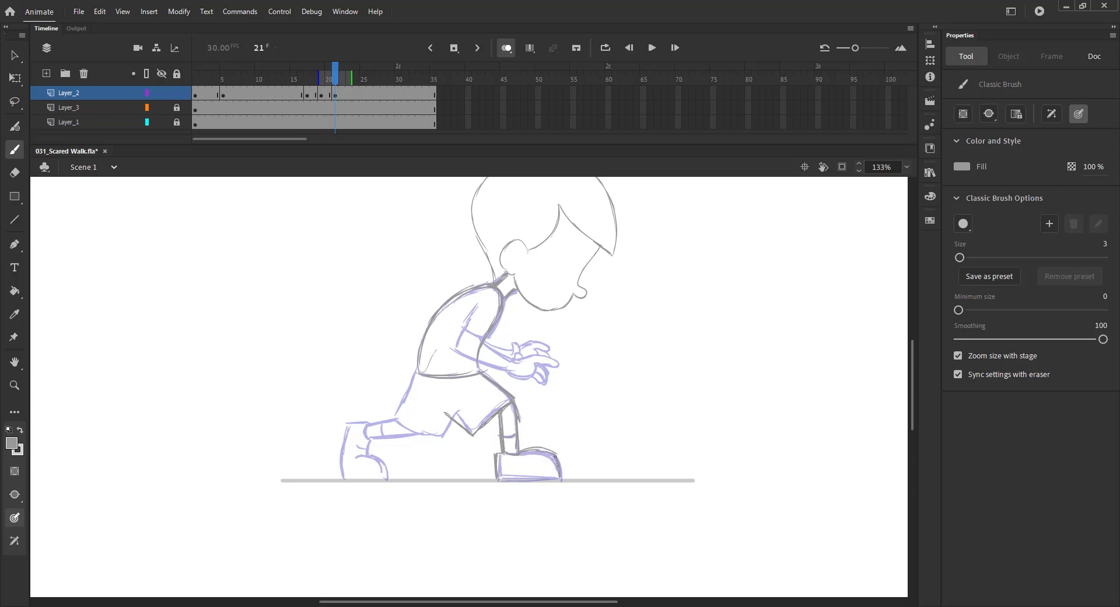
# Sketch the back of the shorts, trailing leg and rear shoe on frame 21, and save.
pyautogui.moveTo(419, 362)
pyautogui.mouseDown()
pyautogui.moveTo(398, 408)
pyautogui.moveTo(431, 418)
pyautogui.moveTo(434, 431)
pyautogui.moveTo(367, 426)
pyautogui.moveTo(411, 432)
pyautogui.moveTo(367, 439)
pyautogui.mouseUp()
pyautogui.moveTo(384, 420); pyautogui.dragTo(383, 434)
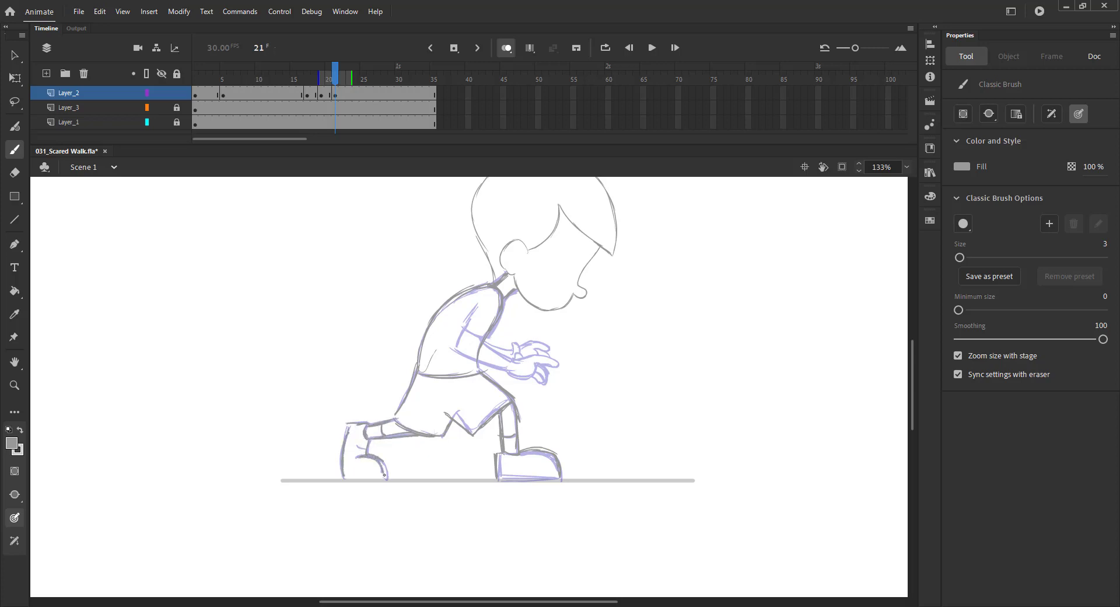
pyautogui.moveTo(385, 475); pyautogui.dragTo(345, 478)
pyautogui.hotkey('ctrl', 's')
# Extend the onion skin range back to the frame 17 pose and sketch the near sleeve, forearm and hand on frame 21.
pyautogui.moveTo(318, 78); pyautogui.dragTo(313, 80)
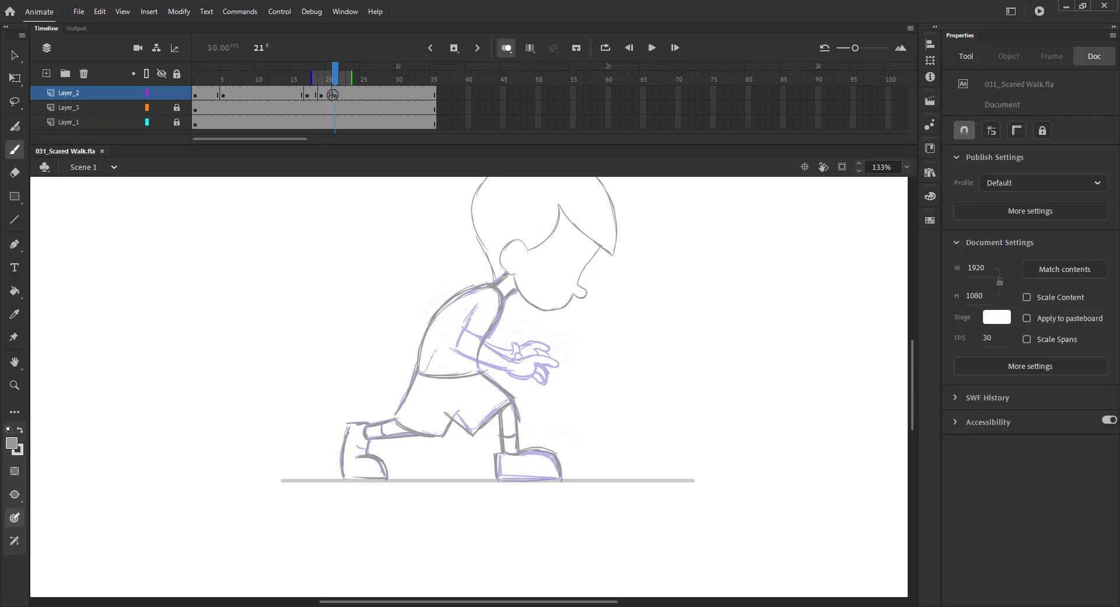
pyautogui.moveTo(457, 300); pyautogui.dragTo(479, 320)
pyautogui.moveTo(475, 282)
pyautogui.mouseDown()
pyautogui.moveTo(449, 304)
pyautogui.moveTo(477, 320)
pyautogui.mouseUp()
pyautogui.moveTo(451, 311); pyautogui.dragTo(444, 328)
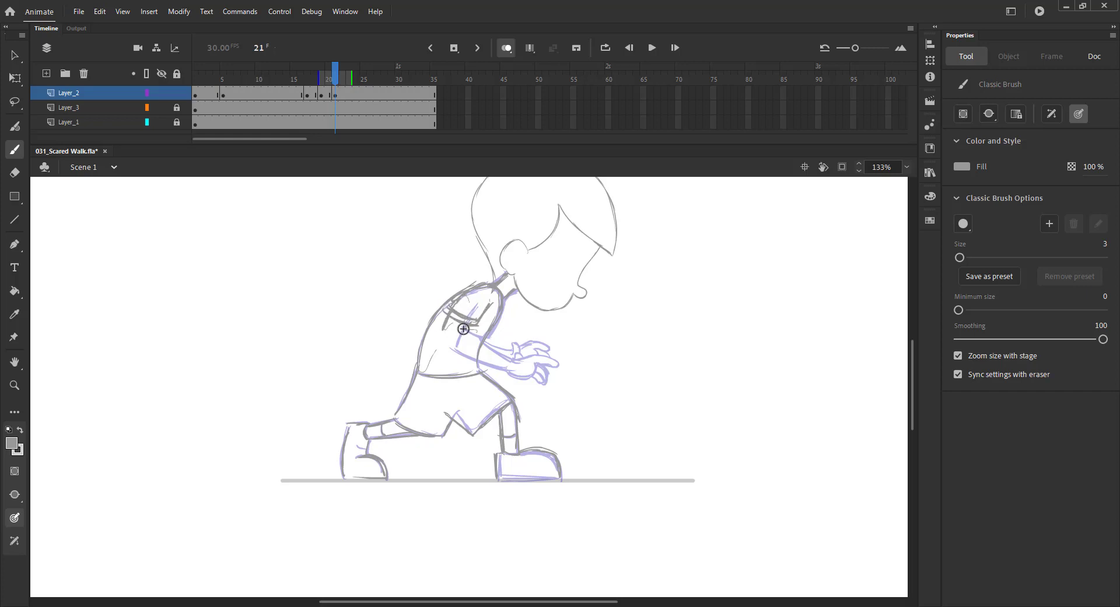
pyautogui.moveTo(443, 342)
pyautogui.mouseDown()
pyautogui.moveTo(502, 359)
pyautogui.moveTo(529, 340)
pyautogui.moveTo(557, 345)
pyautogui.moveTo(509, 350)
pyautogui.moveTo(512, 339)
pyautogui.moveTo(545, 363)
pyautogui.moveTo(506, 360)
pyautogui.moveTo(535, 354)
pyautogui.mouseUp()
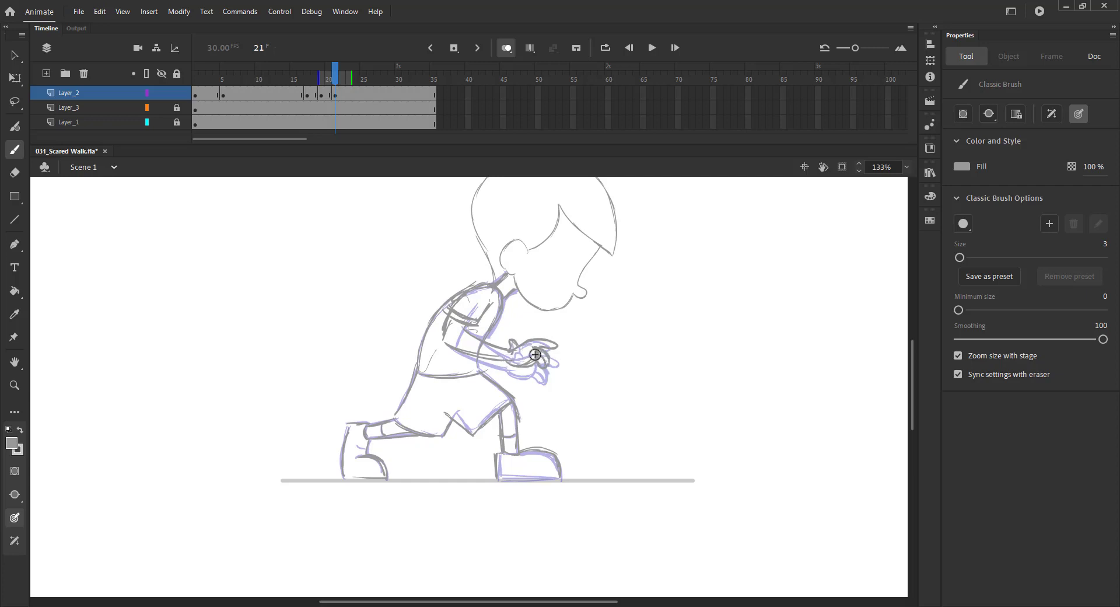
# Check frame 21 without onion skinning, restore it, and sketch the far arm and hand with hatched shading.
pyautogui.click(506, 49)
pyautogui.click(506, 49)
pyautogui.moveTo(513, 366); pyautogui.dragTo(552, 366)
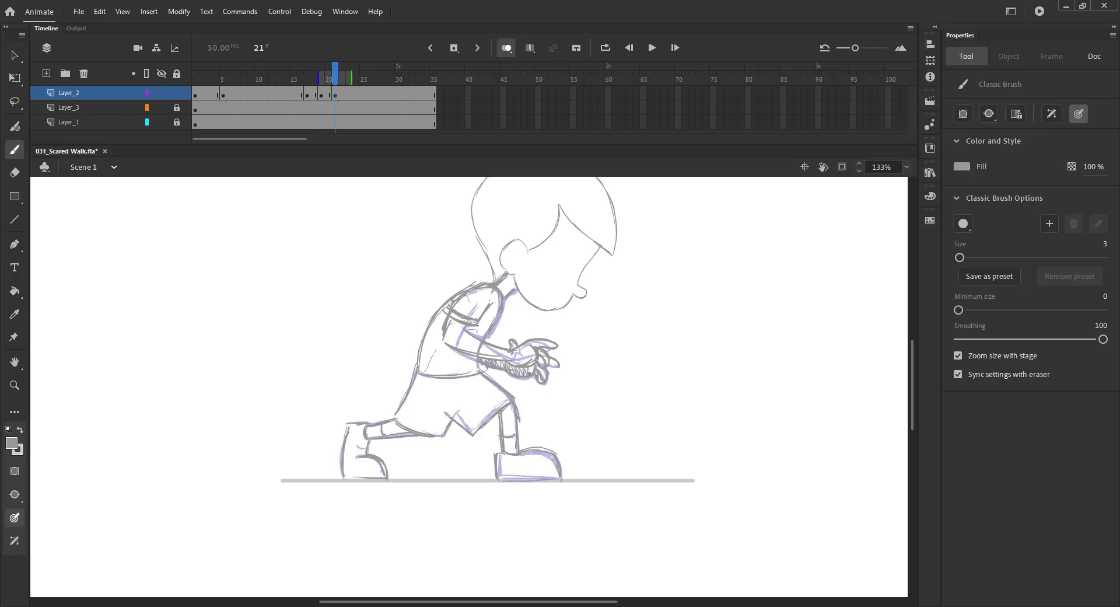
# Turn off onion skinning, clear the reference keyframe at frame 19, save, and play and scrub the poses.
pyautogui.click(506, 49)
pyautogui.click(323, 94)
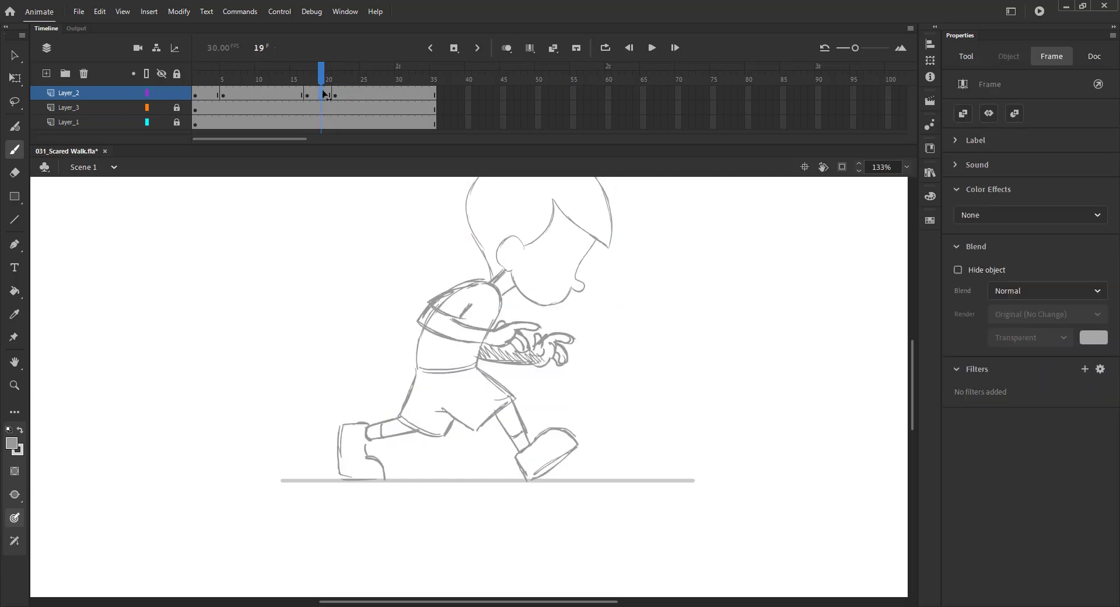
pyautogui.hotkey('ctrl', '-')
pyautogui.hotkey('ctrl', 's')
pyautogui.press('Return')
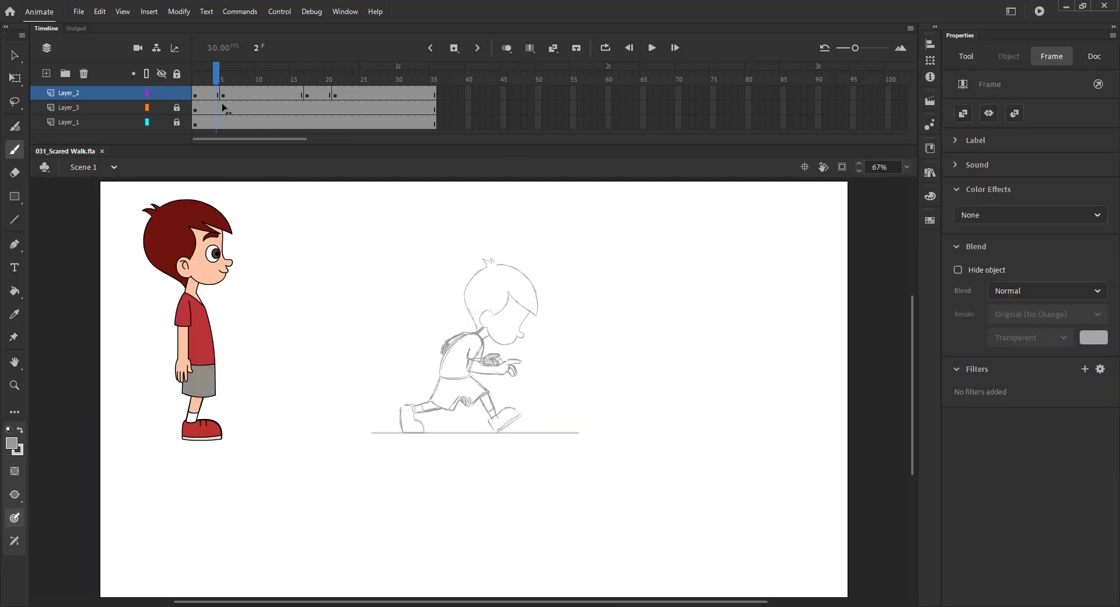
pyautogui.click(209, 132)
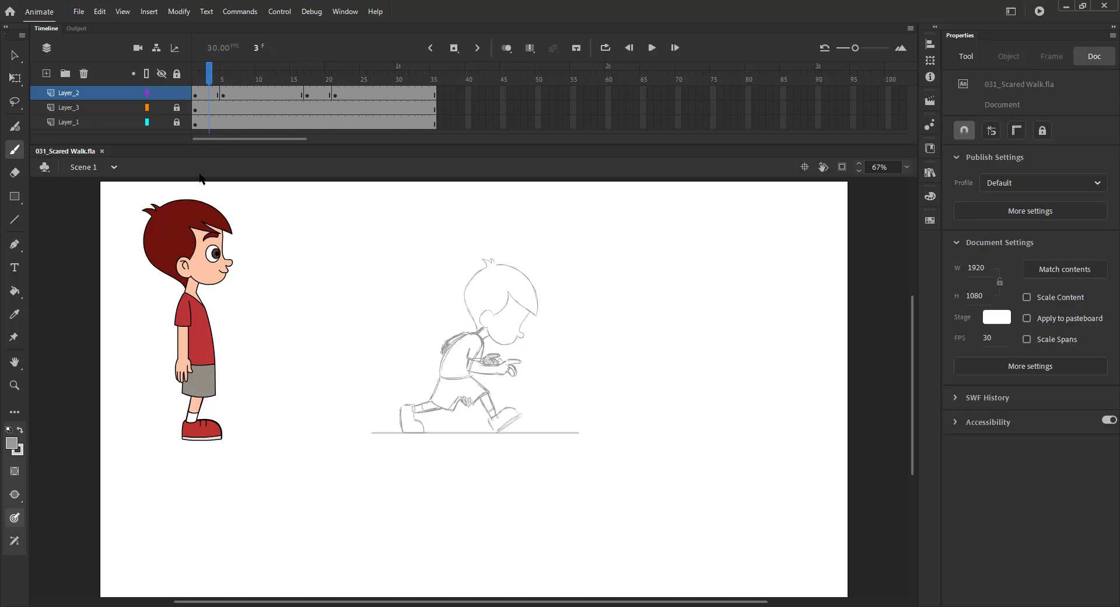
pyautogui.moveTo(220, 82); pyautogui.dragTo(253, 84)
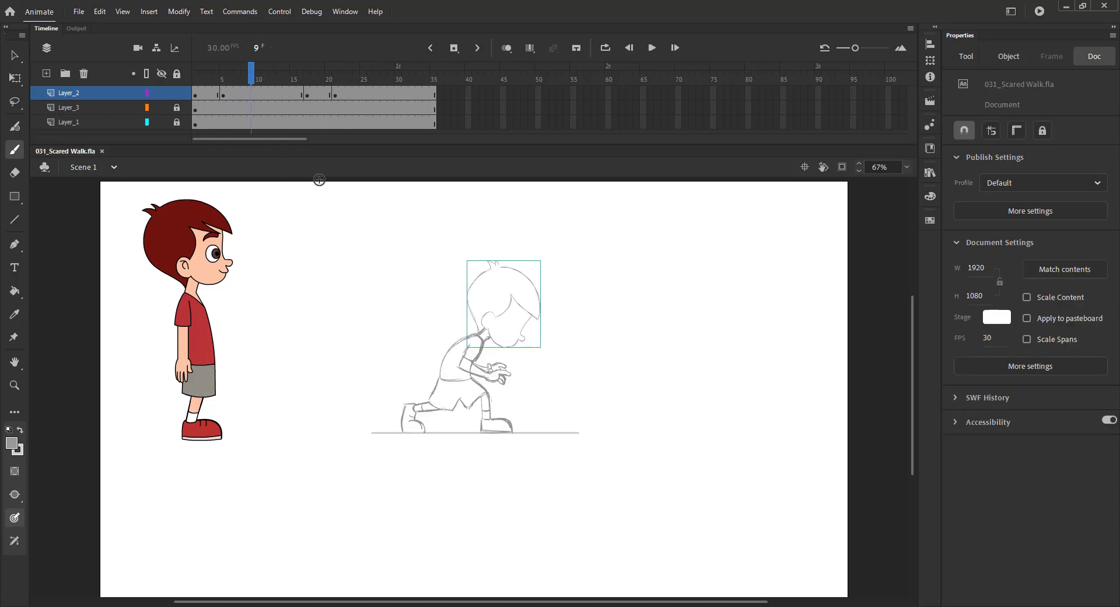
# Insert a blank keyframe at frame 9 of Layer_2, save, turn on onion skinning, and extend its range back toward the first pose.
pyautogui.press('F7')
pyautogui.hotkey('ctrl', 'z')
pyautogui.press('v')
pyautogui.click(319, 289)
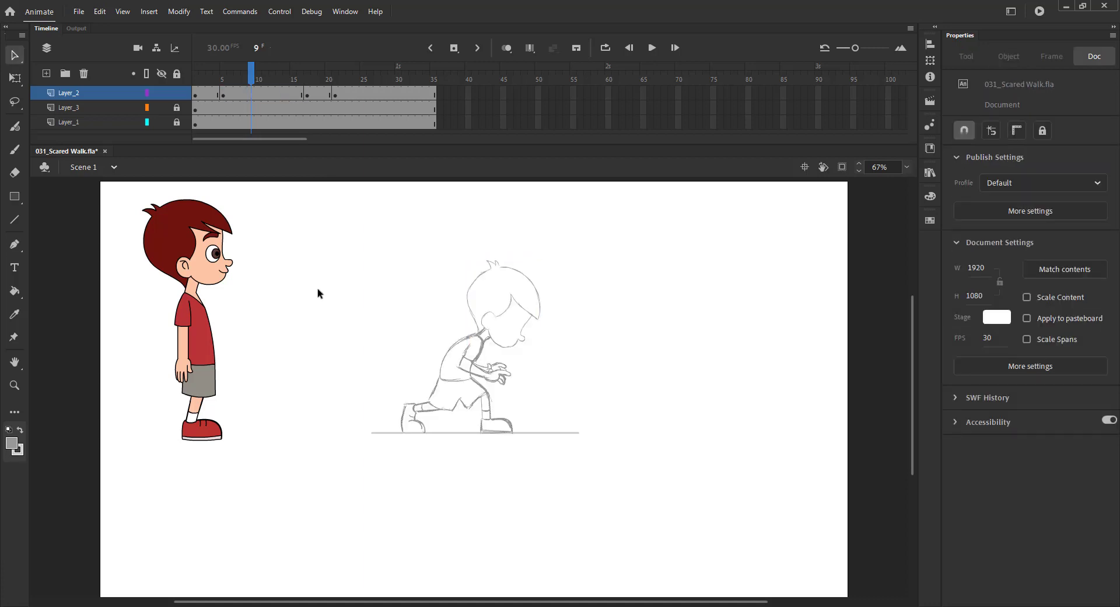
pyautogui.press('F7')
pyautogui.hotkey('ctrl', 's')
pyautogui.click(506, 48)
pyautogui.moveTo(235, 76); pyautogui.dragTo(201, 76)
# Copy the head group from the frame 5 pose and paste it in place on frame 9.
pyautogui.press('z')
pyautogui.moveTo(319, 260); pyautogui.dragTo(627, 474)
pyautogui.press('v')
pyautogui.press(',')
pyautogui.click(498, 269)
pyautogui.click(382, 272)
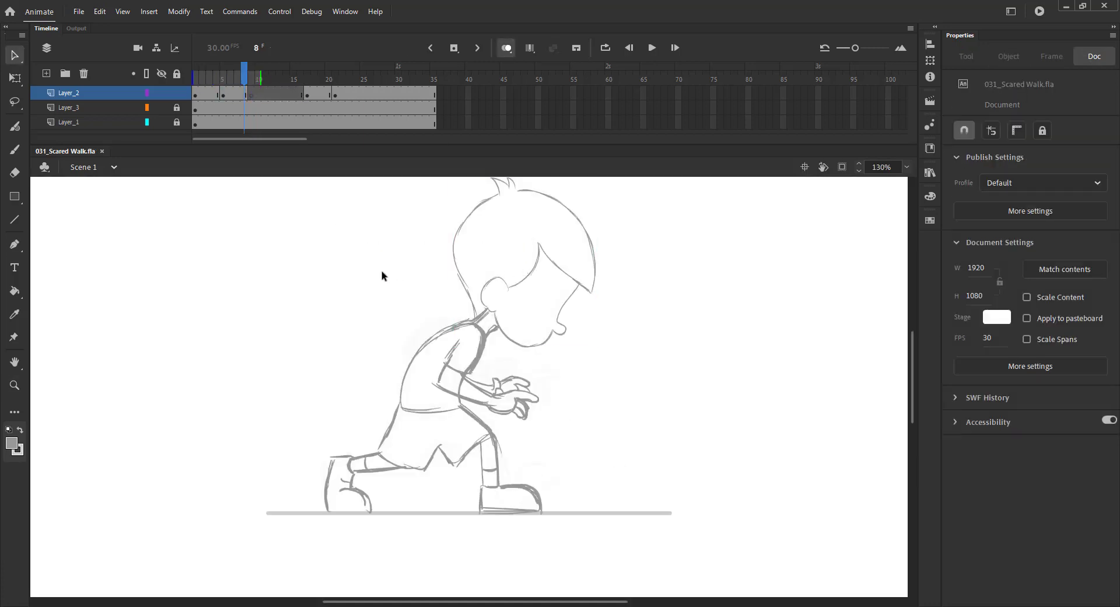
pyautogui.press('.')
pyautogui.hotkey('ctrl', 'shift', 'v')
# Move the pasted head on frame 9 up and backward.
pyautogui.moveTo(367, 251); pyautogui.dragTo(384, 292)
pyautogui.hotkey('shift', 'Up')
pyautogui.hotkey('shift', 'Up')
pyautogui.hotkey('shift', 'Left')
pyautogui.hotkey('shift', 'Left')
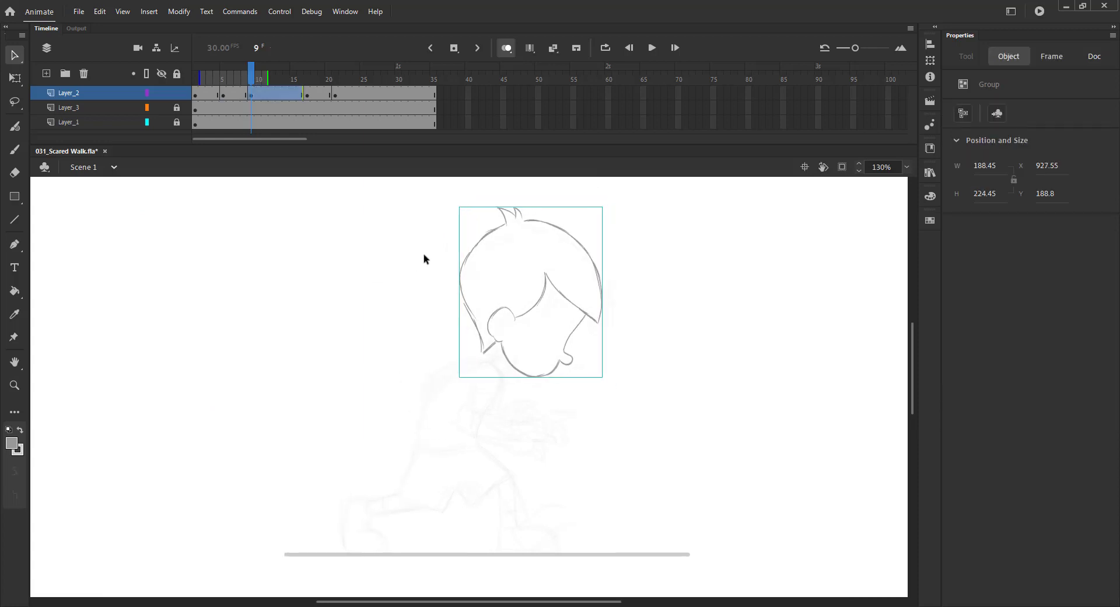
# Tilt the head on frame 9 slightly, nudge it to about X 920, Y 191, and save.
pyautogui.press('q')
pyautogui.moveTo(459, 205); pyautogui.dragTo(477, 189)
pyautogui.press('Down')
pyautogui.press('Down')
pyautogui.press('Right')
pyautogui.press('Right')
pyautogui.press('Right')
pyautogui.press('Right')
pyautogui.press('Down')
pyautogui.press('Down')
pyautogui.press('Right')
pyautogui.press('Right')
pyautogui.press('Right')
pyautogui.press('Down')
pyautogui.press('Down')
pyautogui.press('Right')
pyautogui.press('Right')
pyautogui.press('Right')
pyautogui.press('Right')
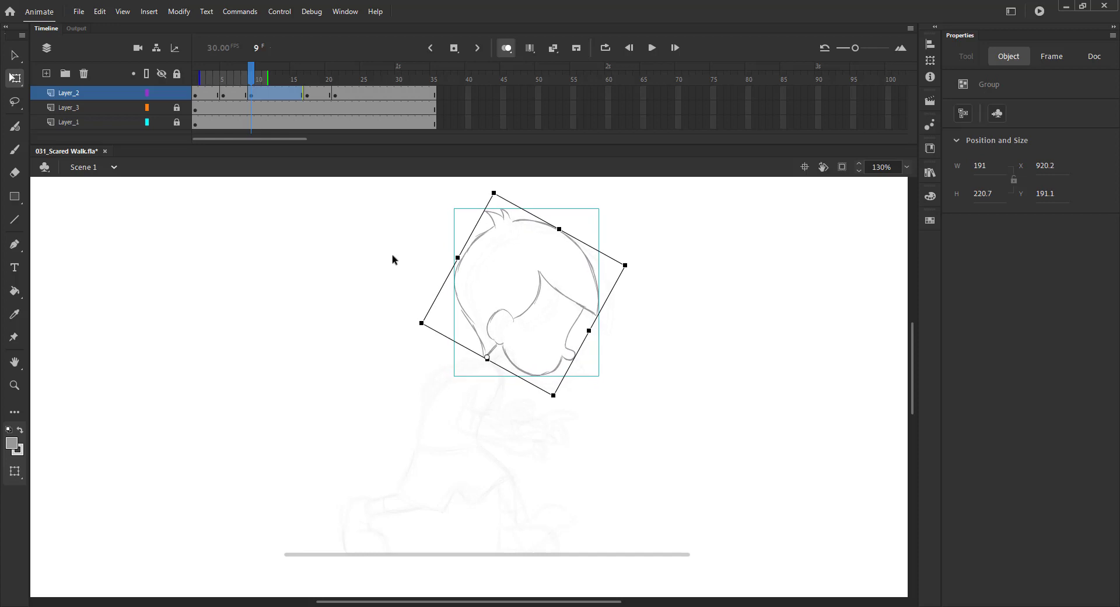
pyautogui.click(393, 260)
pyautogui.moveTo(378, 286); pyautogui.dragTo(398, 217)
pyautogui.hotkey('ctrl', 's')
# Brush the neck and hunched torso of the frame 9 pose, comparing it with the contact pose at frame 3.
pyautogui.press('b')
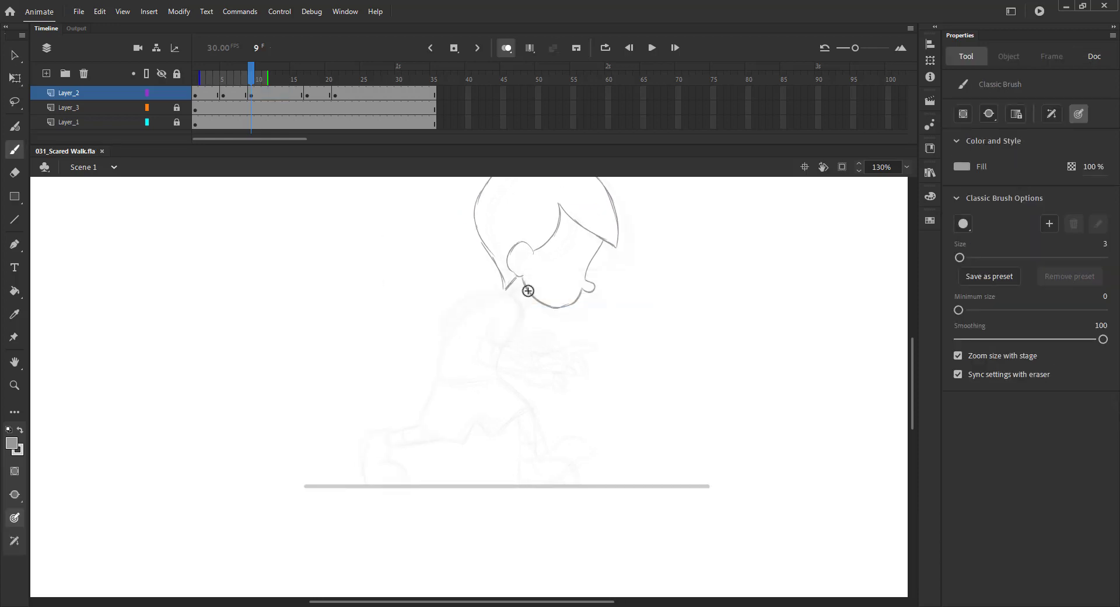
pyautogui.moveTo(528, 291)
pyautogui.mouseDown()
pyautogui.moveTo(470, 308)
pyautogui.moveTo(447, 339)
pyautogui.mouseUp()
pyautogui.click(211, 80)
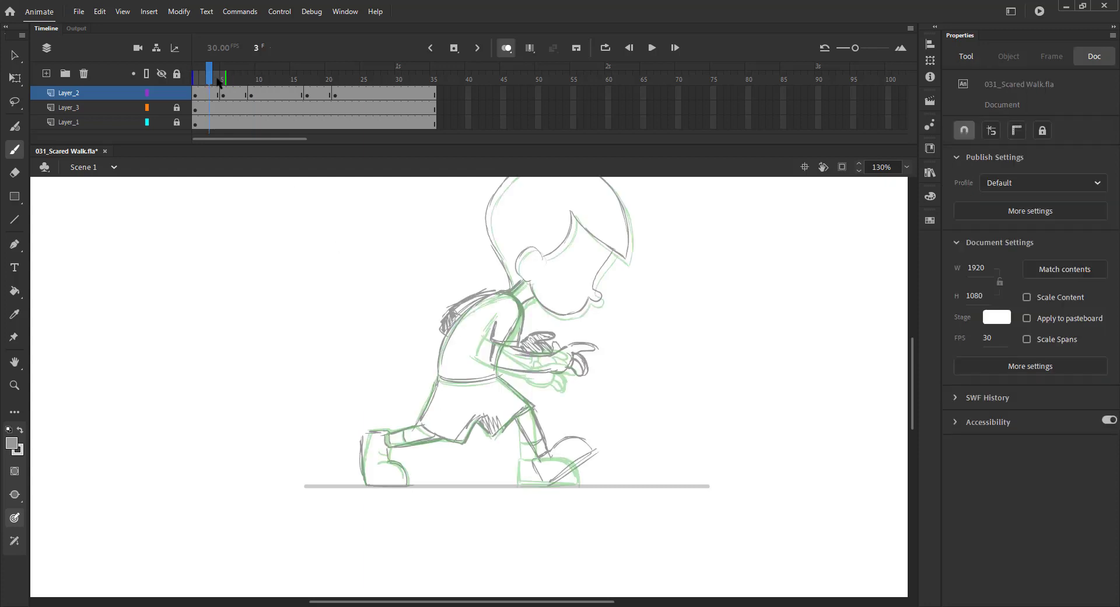
pyautogui.click(503, 46)
pyautogui.click(252, 74)
pyautogui.click(212, 77)
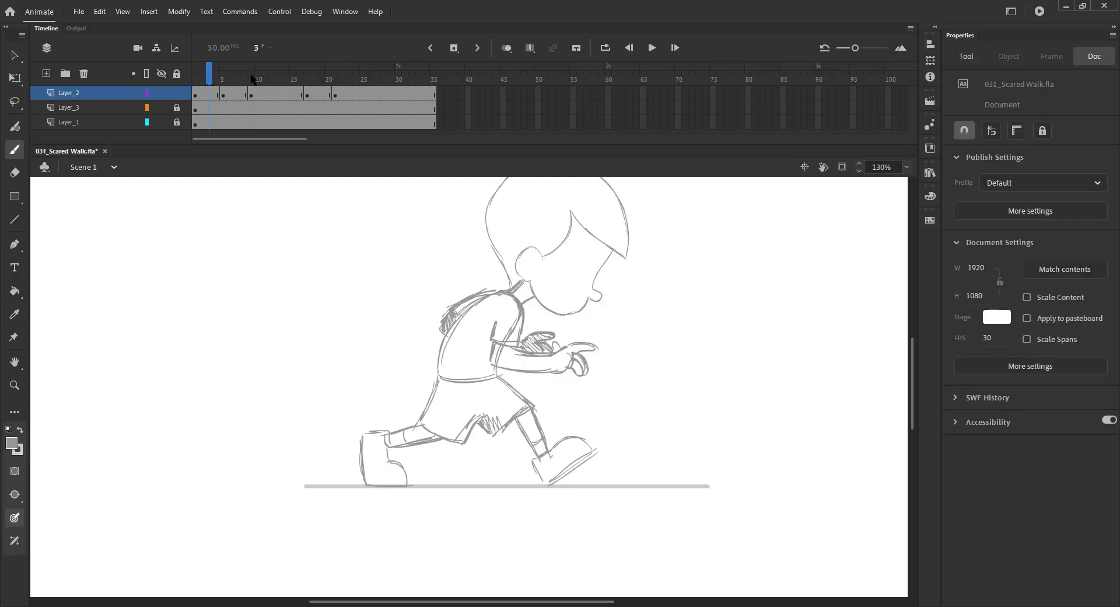
pyautogui.click(252, 77)
pyautogui.click(506, 48)
pyautogui.moveTo(516, 297)
pyautogui.mouseDown()
pyautogui.moveTo(496, 371)
pyautogui.moveTo(436, 373)
pyautogui.moveTo(494, 371)
pyautogui.moveTo(511, 415)
pyautogui.mouseUp()
# Sketch the planted leg with its shoe, the shorts and the rear leg bent up behind on frame 9, and preview the motion.
pyautogui.moveTo(490, 377)
pyautogui.mouseDown()
pyautogui.moveTo(509, 428)
pyautogui.moveTo(476, 462)
pyautogui.mouseUp()
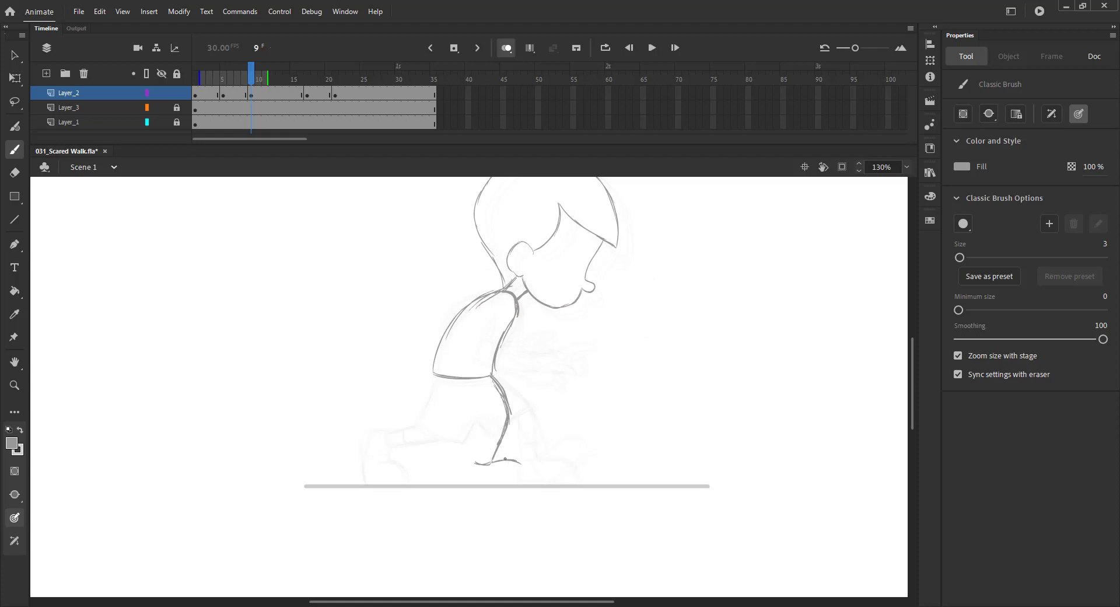
pyautogui.moveTo(523, 469)
pyautogui.mouseDown()
pyautogui.moveTo(525, 483)
pyautogui.moveTo(467, 484)
pyautogui.moveTo(524, 482)
pyautogui.moveTo(511, 487)
pyautogui.mouseUp()
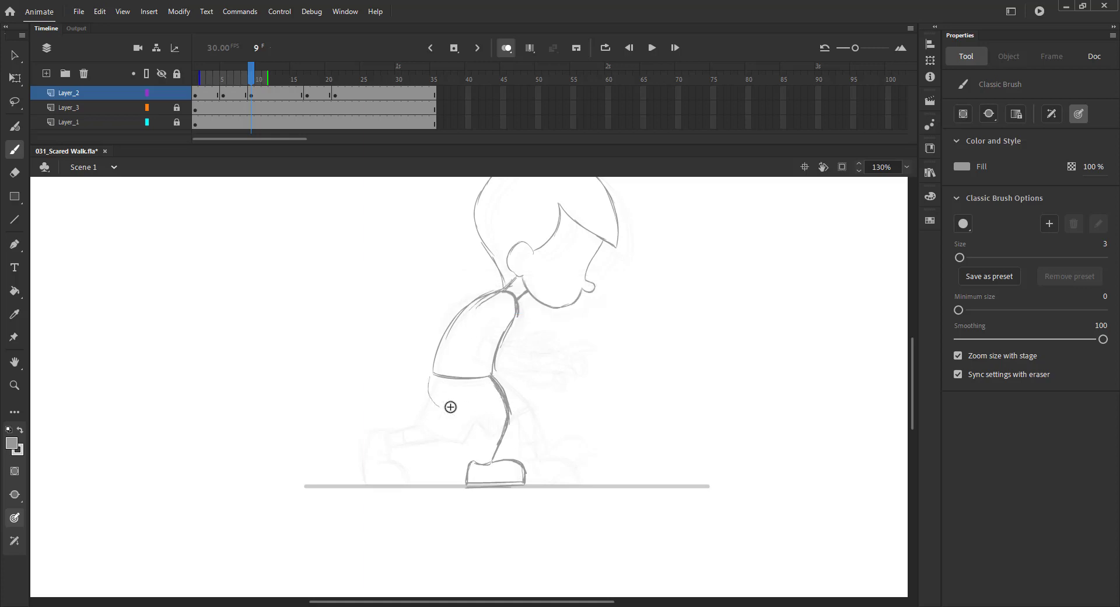
pyautogui.hotkey('ctrl', 'z')
pyautogui.moveTo(432, 376)
pyautogui.mouseDown()
pyautogui.moveTo(439, 405)
pyautogui.moveTo(500, 413)
pyautogui.moveTo(440, 431)
pyautogui.mouseUp()
pyautogui.moveTo(435, 417)
pyautogui.mouseDown()
pyautogui.moveTo(444, 414)
pyautogui.moveTo(409, 425)
pyautogui.moveTo(415, 446)
pyautogui.moveTo(440, 467)
pyautogui.moveTo(447, 437)
pyautogui.mouseUp()
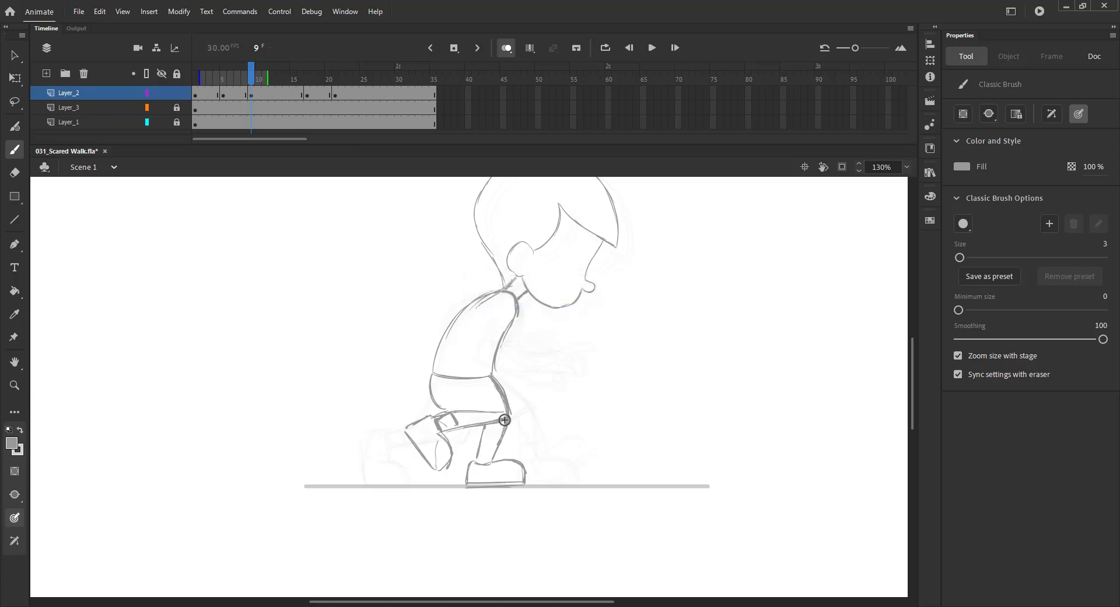
pyautogui.moveTo(498, 446); pyautogui.dragTo(478, 444)
pyautogui.click(507, 48)
pyautogui.moveTo(251, 76); pyautogui.dragTo(184, 88)
pyautogui.press('Return')
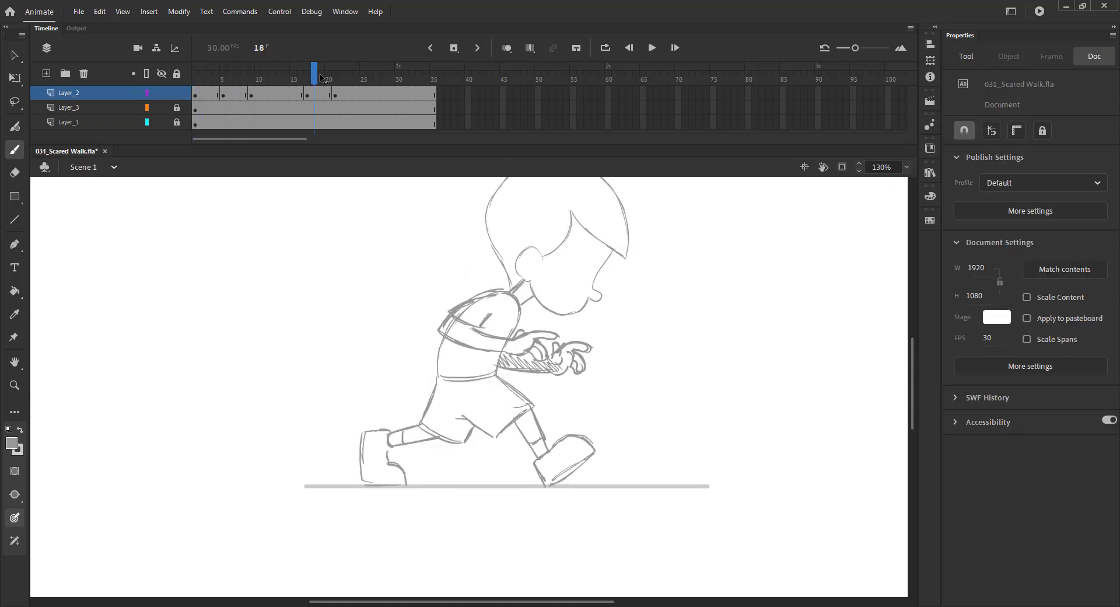
pyautogui.press('Return')
pyautogui.click(507, 48)
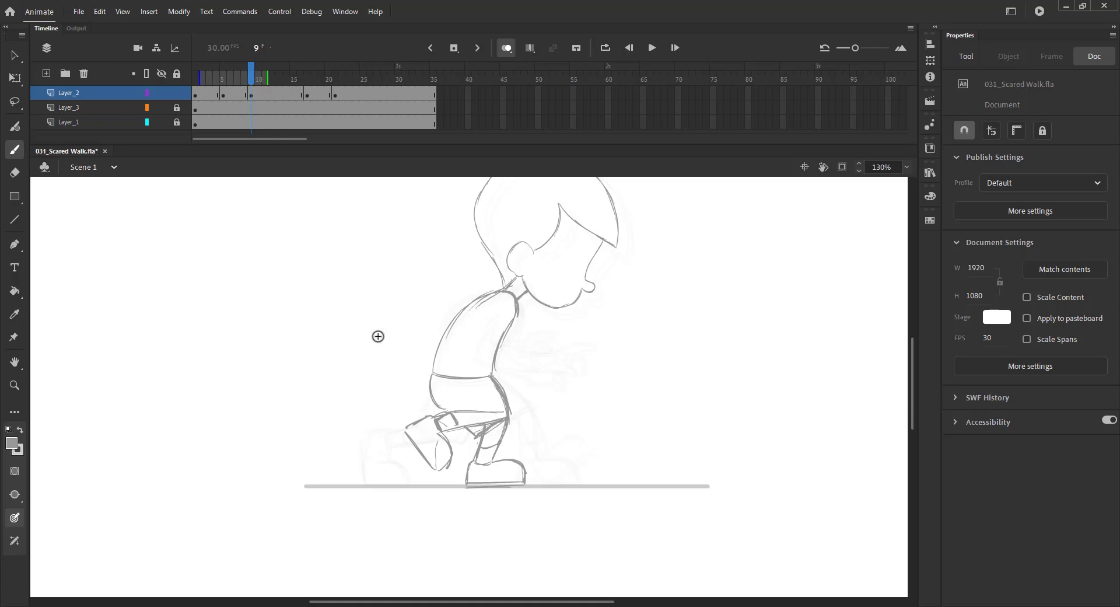
# Shorten the onion skin range before frame 9 and reinforce the lines of the shorts and raised shoe.
pyautogui.moveTo(200, 77); pyautogui.dragTo(227, 78)
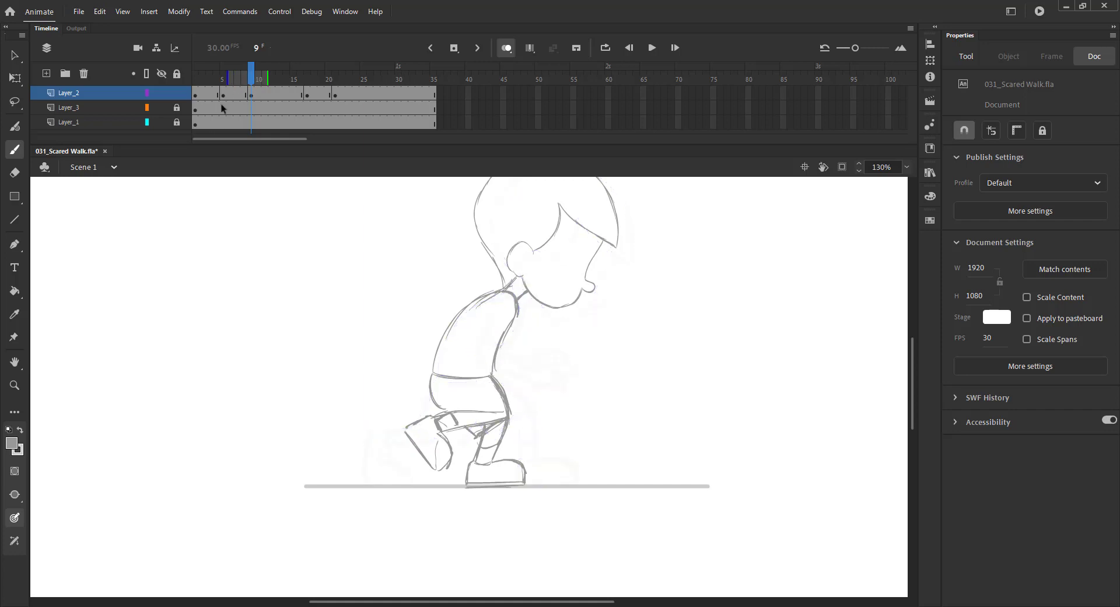
pyautogui.moveTo(439, 400); pyautogui.dragTo(505, 410)
pyautogui.moveTo(437, 433)
pyautogui.mouseDown()
pyautogui.moveTo(405, 425)
pyautogui.moveTo(438, 470)
pyautogui.mouseUp()
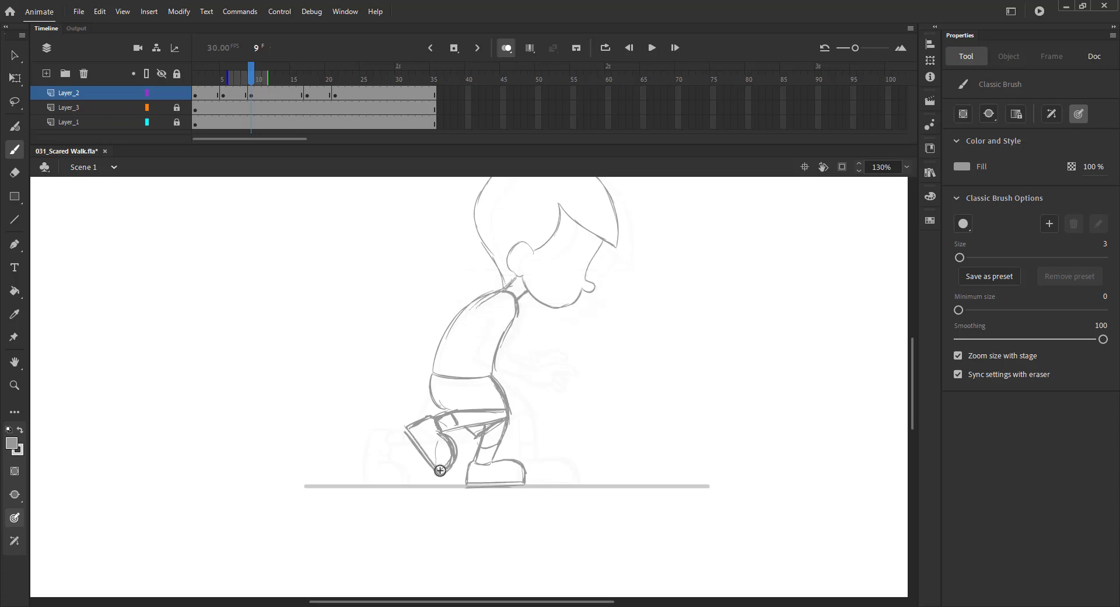
# Sketch the near arm on frame 9 with a short sleeve, bent elbow and drooping hand, save, and preview the poses.
pyautogui.moveTo(484, 303)
pyautogui.mouseDown()
pyautogui.moveTo(475, 316)
pyautogui.moveTo(493, 331)
pyautogui.moveTo(474, 318)
pyautogui.moveTo(490, 373)
pyautogui.mouseUp()
pyautogui.moveTo(487, 332); pyautogui.dragTo(485, 335)
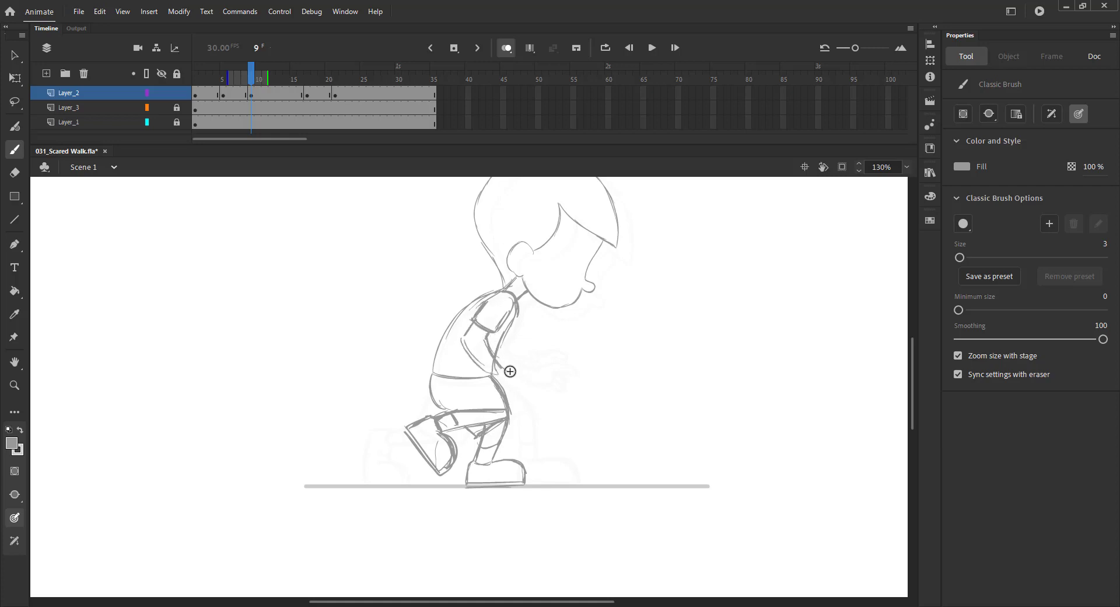
pyautogui.hotkey('ctrl', 's')
pyautogui.moveTo(504, 372); pyautogui.dragTo(524, 380)
pyautogui.hotkey('ctrl', 'z')
pyautogui.moveTo(518, 393); pyautogui.dragTo(541, 388)
pyautogui.moveTo(464, 336); pyautogui.dragTo(501, 377)
pyautogui.hotkey('ctrl', 's')
pyautogui.click(507, 47)
pyautogui.press('Return')
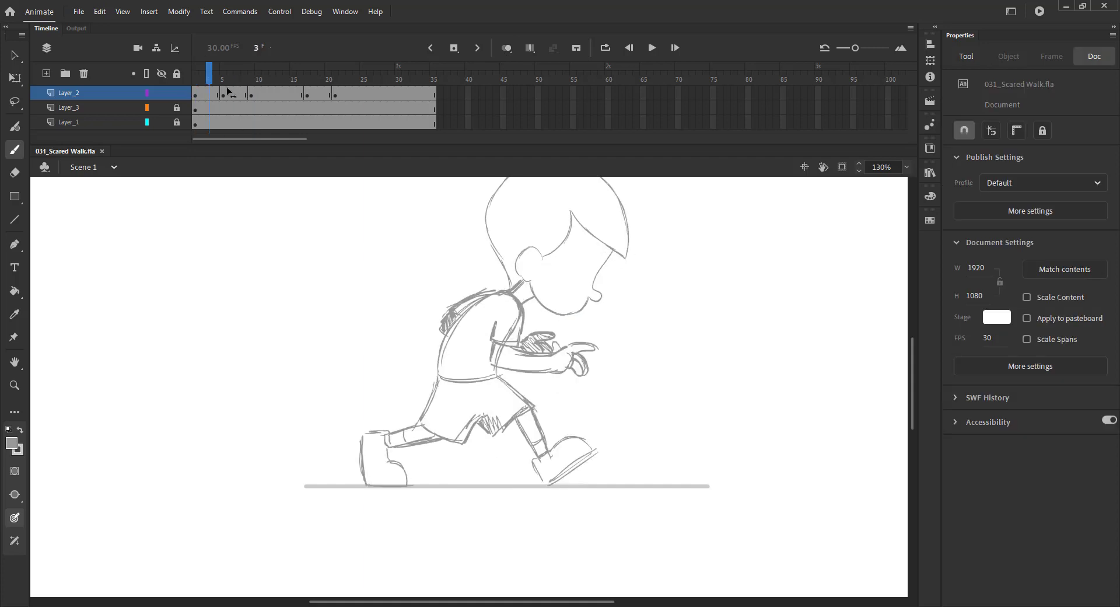
pyautogui.click(506, 48)
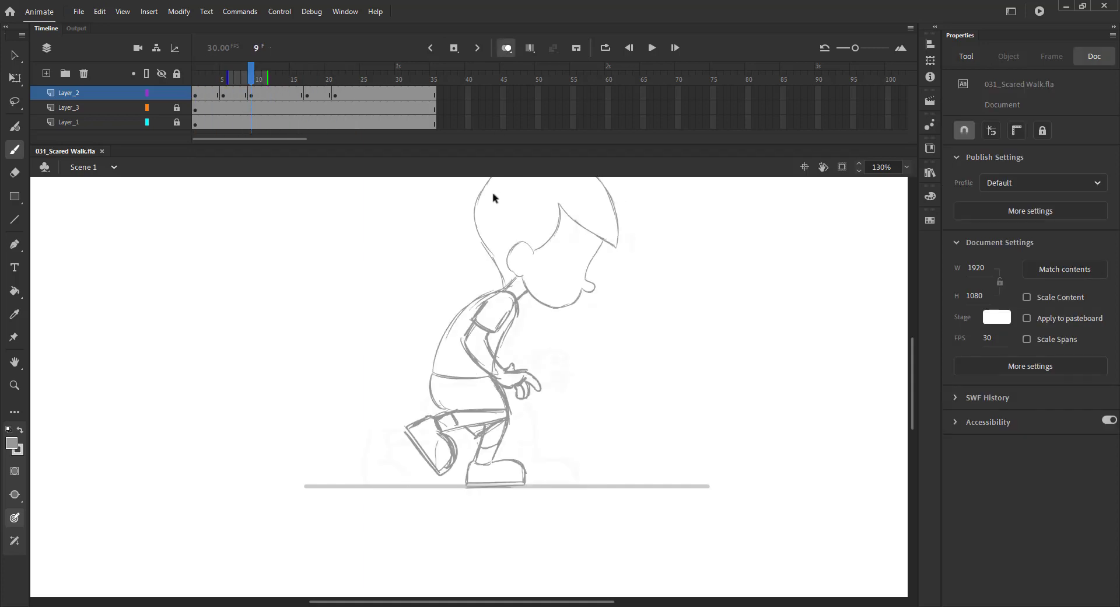
# Start the far forearm and thumb on frame 9, and extend the onion skin range forward to frame 17.
pyautogui.moveTo(494, 350); pyautogui.dragTo(493, 357)
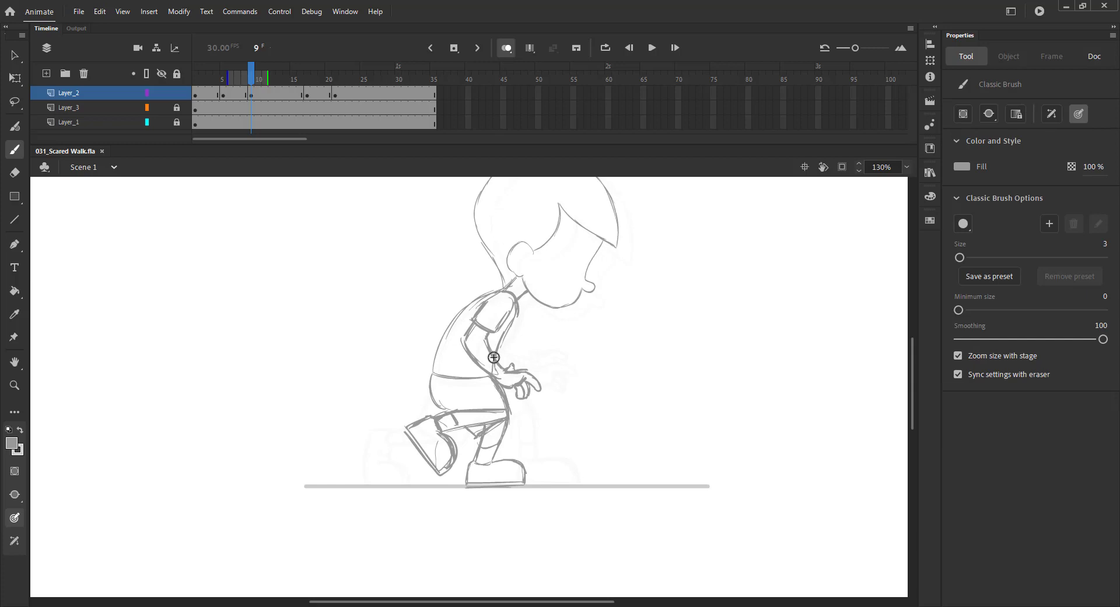
pyautogui.moveTo(494, 357); pyautogui.dragTo(531, 357)
pyautogui.moveTo(269, 77); pyautogui.dragTo(315, 76)
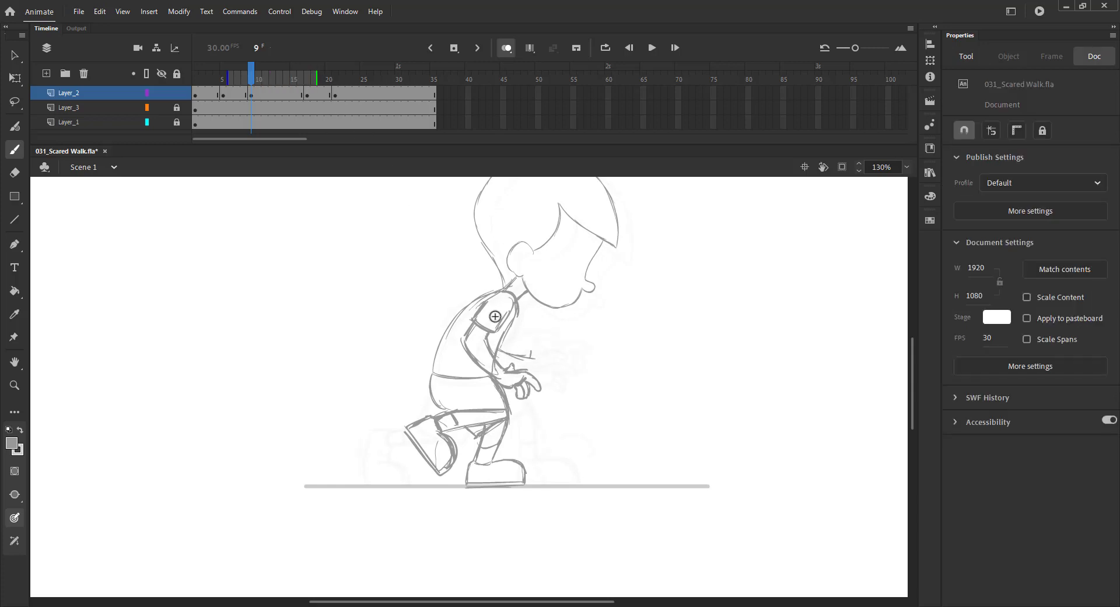
pyautogui.moveTo(228, 77)
pyautogui.mouseDown()
pyautogui.moveTo(241, 78)
pyautogui.moveTo(227, 78)
pyautogui.mouseUp()
pyautogui.moveTo(317, 77); pyautogui.dragTo(303, 77)
pyautogui.moveTo(538, 346); pyautogui.dragTo(539, 359)
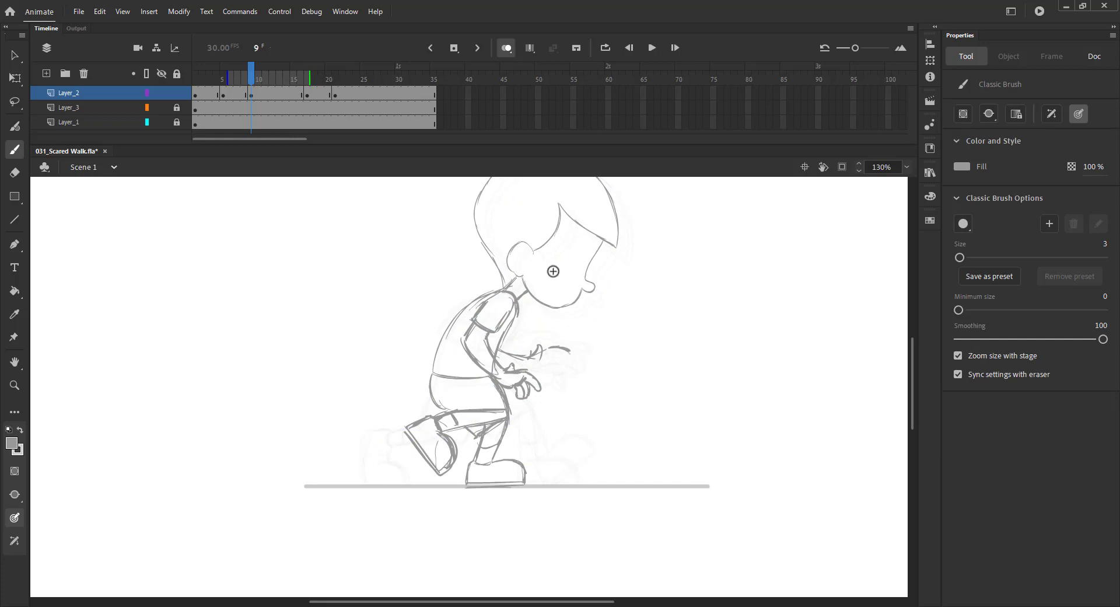
# Complete the far hand on frame 9 with curled fingers and save the file.
pyautogui.click(505, 49)
pyautogui.moveTo(252, 76)
pyautogui.mouseDown()
pyautogui.moveTo(222, 93)
pyautogui.moveTo(344, 77)
pyautogui.moveTo(253, 100)
pyautogui.mouseUp()
pyautogui.click(507, 49)
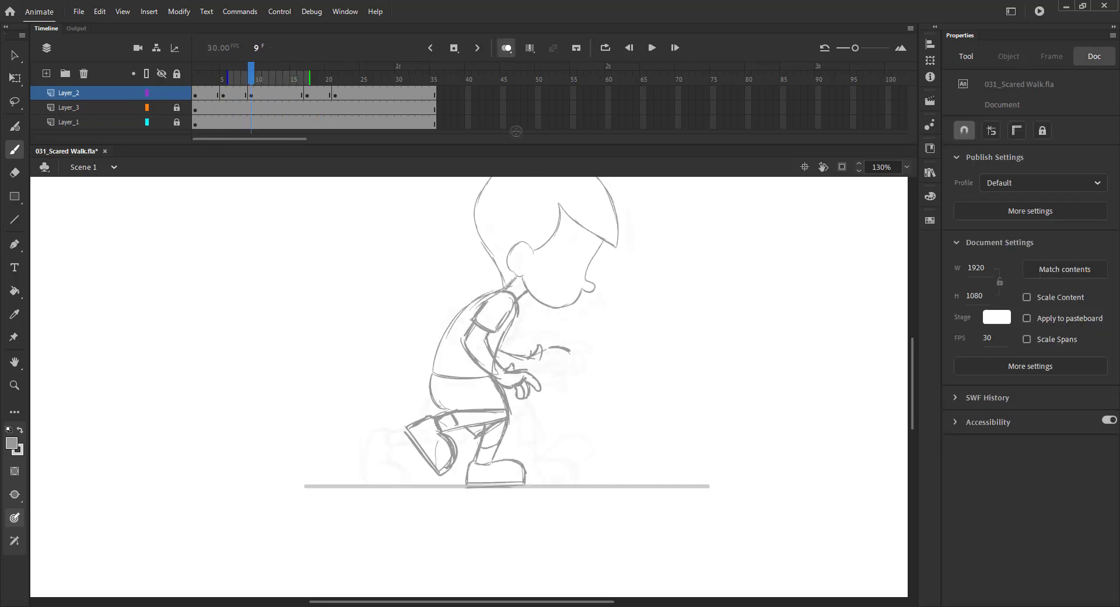
pyautogui.moveTo(545, 361)
pyautogui.mouseDown()
pyautogui.moveTo(536, 367)
pyautogui.moveTo(560, 354)
pyautogui.mouseUp()
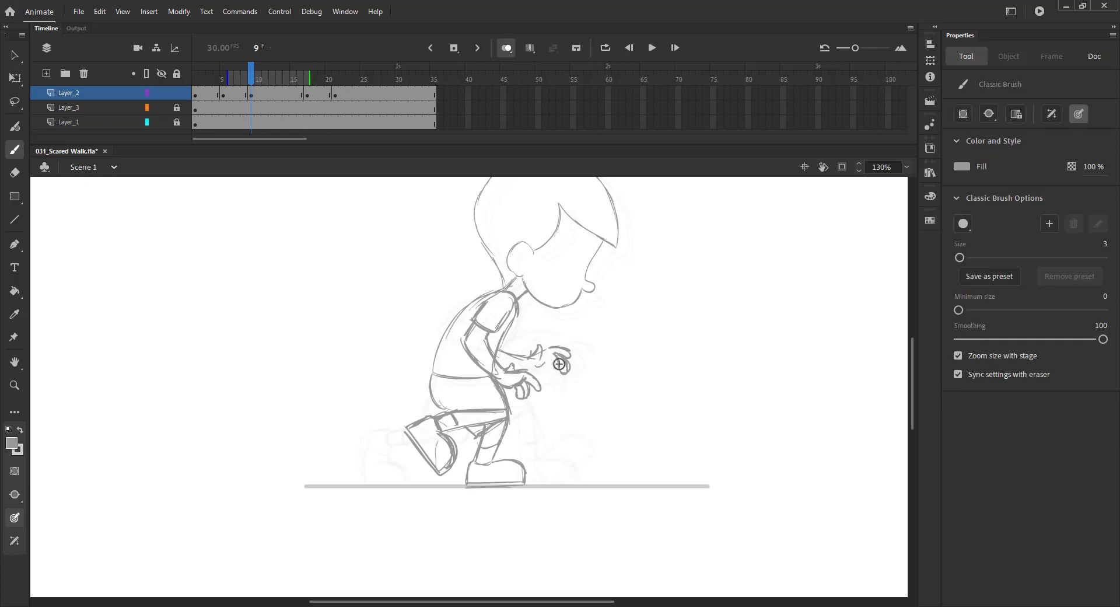
pyautogui.hotkey('ctrl', 's')
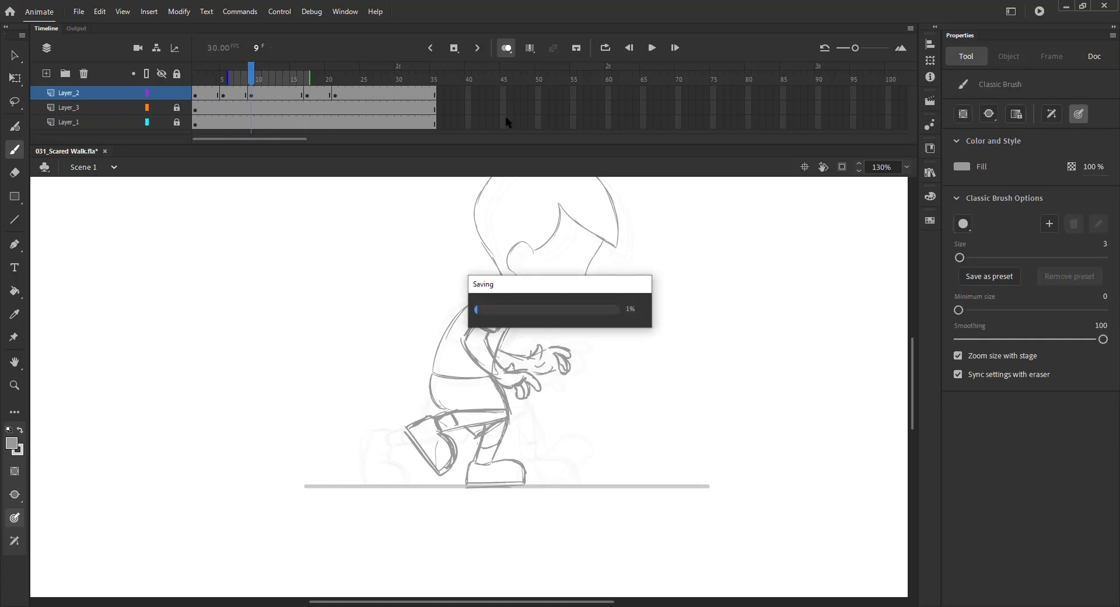
# Insert a blank keyframe at frame 25 of Layer_2 and copy the frame 9 pose to frame 23 as a reference.
pyautogui.click(505, 48)
pyautogui.press('v')
pyautogui.hotkey('ctrl', '2')
pyautogui.moveTo(279, 71)
pyautogui.mouseDown()
pyautogui.moveTo(223, 72)
pyautogui.moveTo(359, 86)
pyautogui.mouseUp()
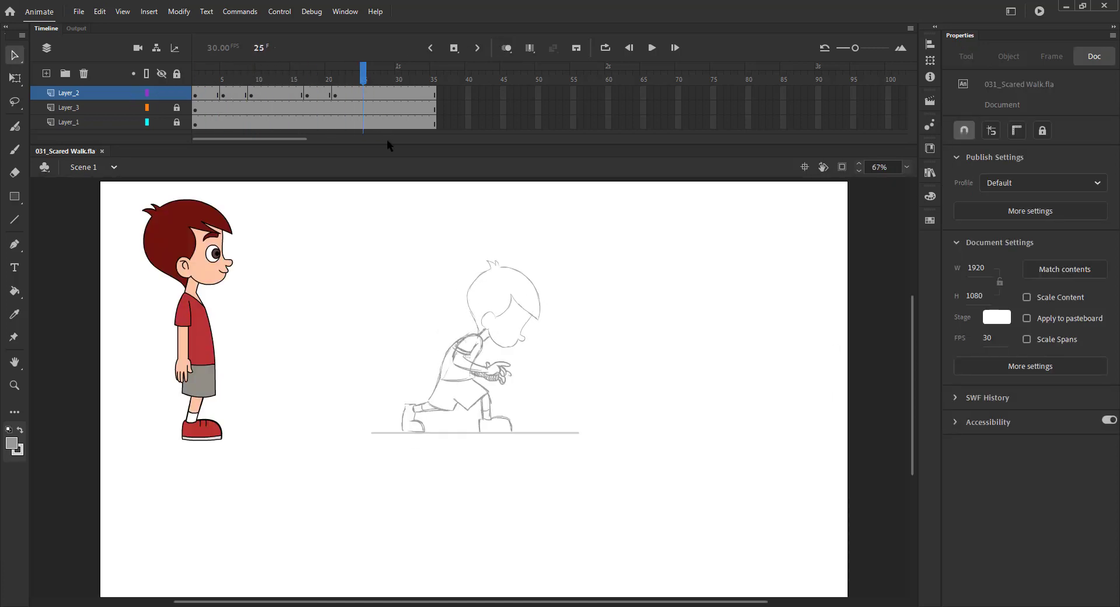
pyautogui.press('F7')
pyautogui.click(266, 93)
pyautogui.moveTo(266, 94); pyautogui.dragTo(350, 93)
pyautogui.click(363, 78)
# Turn on onion skinning at frame 25 and limit its range to frames 23 through 26.
pyautogui.click(506, 48)
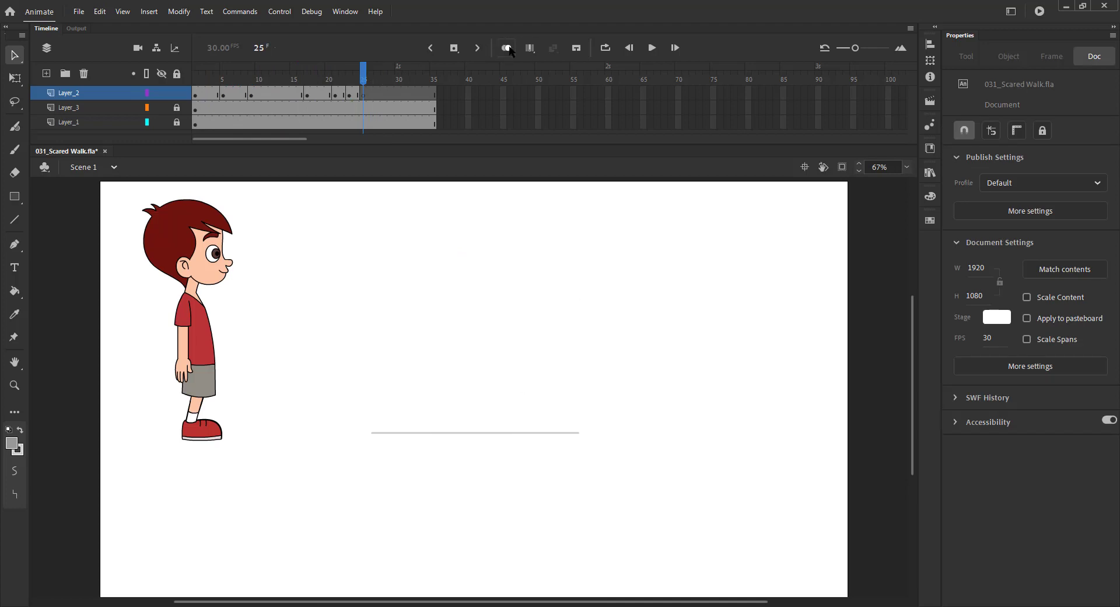
pyautogui.press('.')
pyautogui.press(',')
pyautogui.press(',')
pyautogui.press('.')
pyautogui.moveTo(424, 75); pyautogui.dragTo(371, 82)
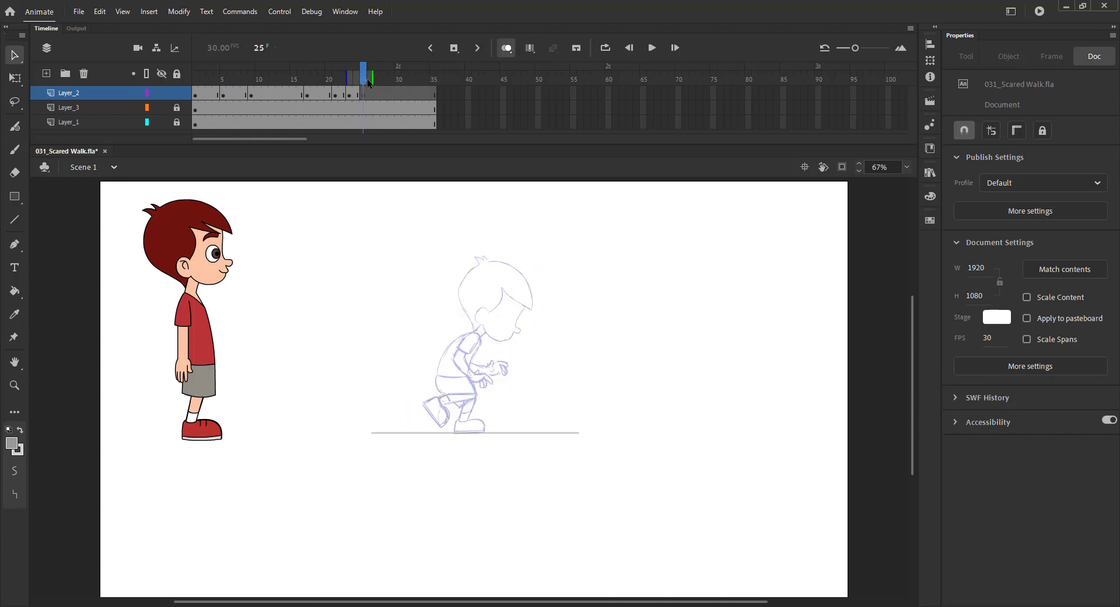
# Copy the head group from the reference pose at frame 24 and paste it in place on frame 25.
pyautogui.press(',')
pyautogui.moveTo(398, 270); pyautogui.dragTo(518, 295)
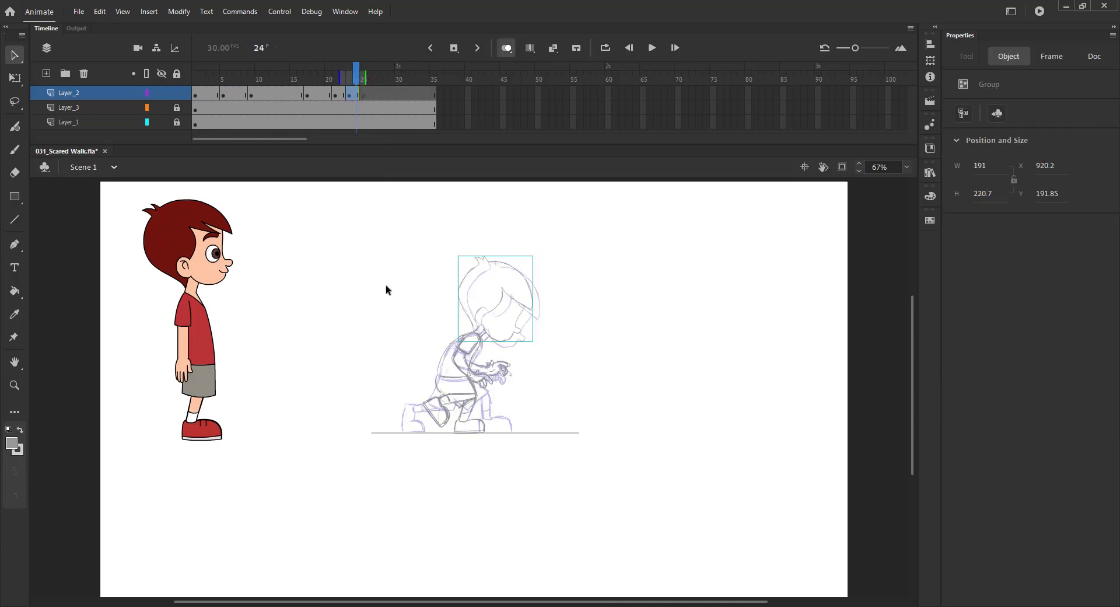
pyautogui.press('.')
# Brush the neck, curved back, chest and shirt hem on frame 25 over the onion-skinned reference, and save.
pyautogui.press('z')
pyautogui.click(495, 371)
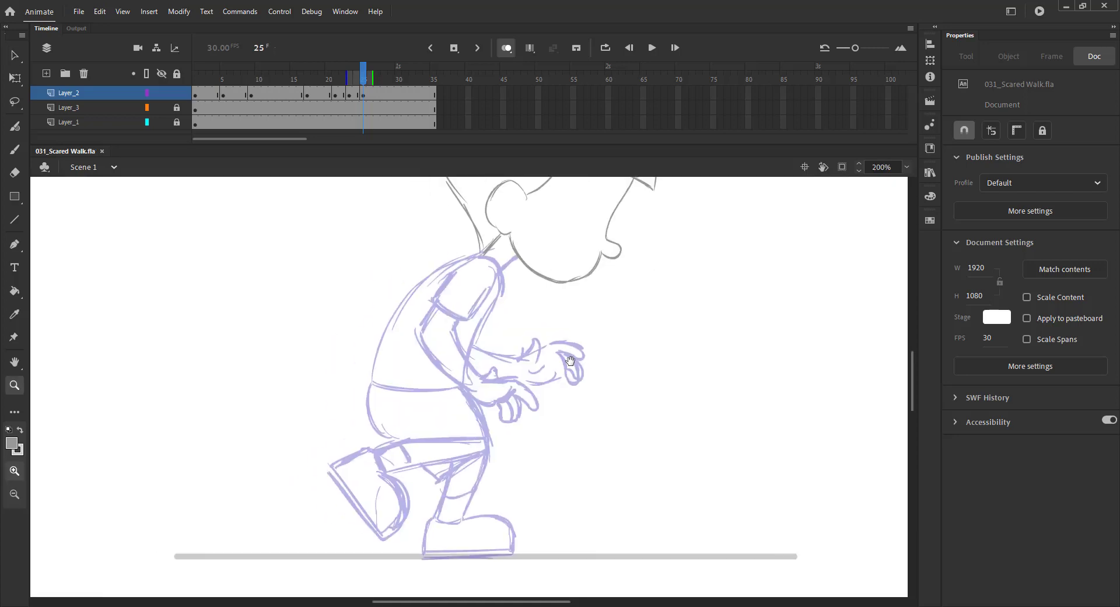
pyautogui.press('b')
pyautogui.moveTo(517, 257)
pyautogui.mouseDown()
pyautogui.moveTo(500, 272)
pyautogui.moveTo(461, 384)
pyautogui.moveTo(403, 293)
pyautogui.mouseUp()
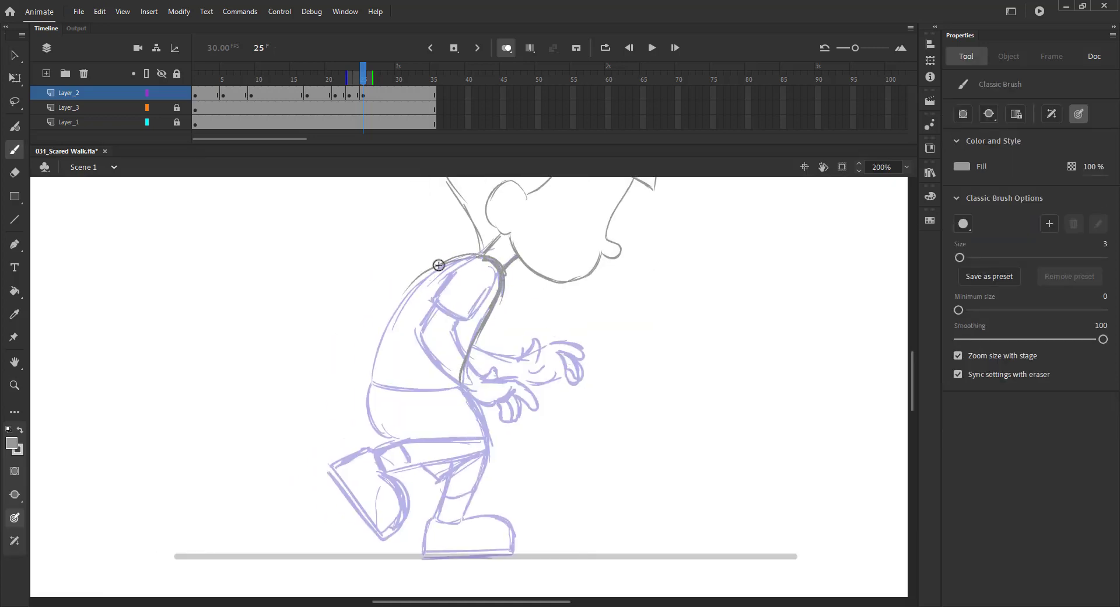
pyautogui.hotkey('ctrl', 's')
pyautogui.moveTo(489, 256)
pyautogui.mouseDown()
pyautogui.moveTo(417, 300)
pyautogui.moveTo(373, 378)
pyautogui.mouseUp()
pyautogui.moveTo(406, 291)
pyautogui.mouseDown()
pyautogui.moveTo(370, 392)
pyautogui.moveTo(459, 386)
pyautogui.moveTo(469, 311)
pyautogui.mouseUp()
pyautogui.press('d')
pyautogui.hotkey('ctrl', 's')
# Set the brush fill colour back to the sketch's grey, undoing the stroke made with the wrong colour.
pyautogui.moveTo(499, 352); pyautogui.dragTo(488, 328)
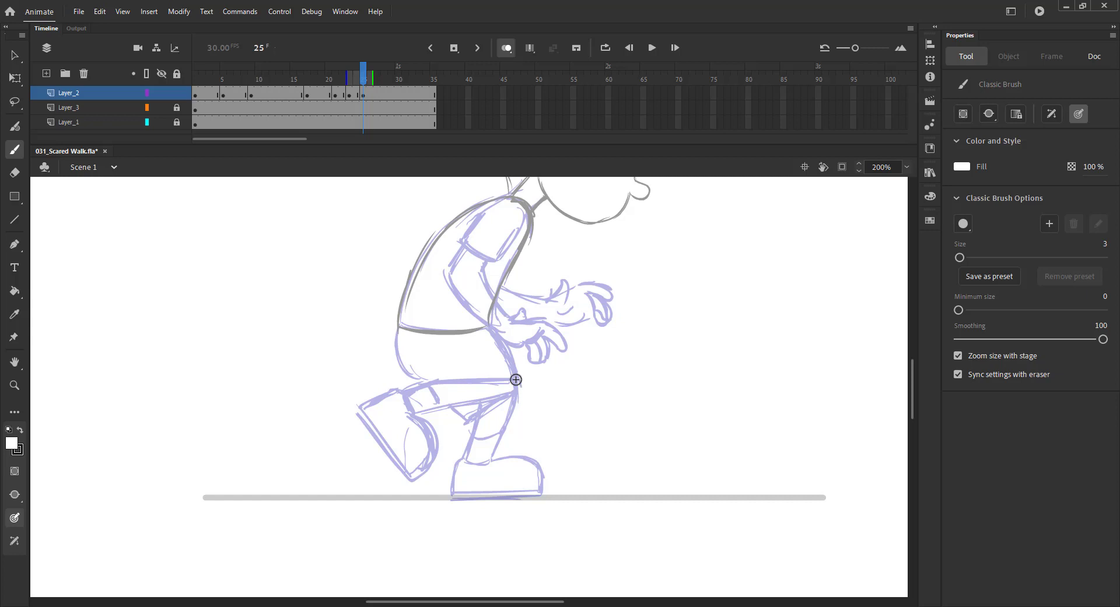
pyautogui.click(962, 167)
pyautogui.click(788, 212)
pyautogui.moveTo(486, 322); pyautogui.dragTo(518, 386)
pyautogui.hotkey('ctrl', 'z')
pyautogui.click(962, 166)
pyautogui.click(781, 228)
# Sketch the shorts and the standing leg on frame 25, angling the near leg of the shorts downward.
pyautogui.moveTo(494, 322)
pyautogui.mouseDown()
pyautogui.moveTo(517, 379)
pyautogui.moveTo(509, 368)
pyautogui.moveTo(515, 383)
pyautogui.moveTo(452, 415)
pyautogui.mouseUp()
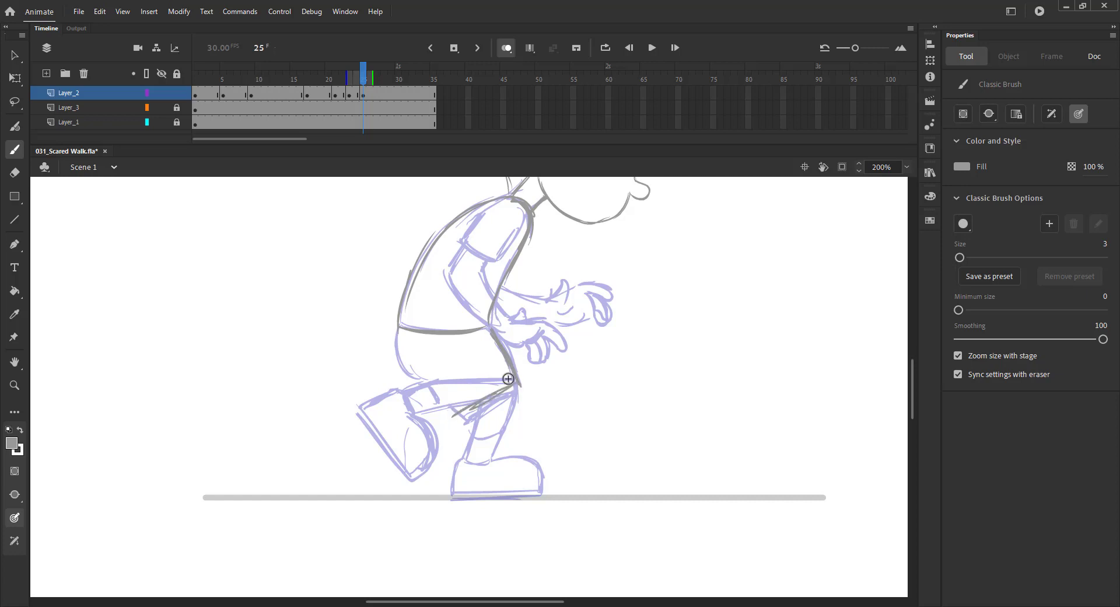
pyautogui.moveTo(517, 385); pyautogui.dragTo(497, 458)
pyautogui.hotkey('ctrl', 'z')
pyautogui.moveTo(517, 385); pyautogui.dragTo(499, 437)
pyautogui.moveTo(514, 399); pyautogui.dragTo(494, 456)
pyautogui.moveTo(481, 402); pyautogui.dragTo(465, 462)
pyautogui.moveTo(436, 394); pyautogui.dragTo(457, 415)
pyautogui.moveTo(439, 398); pyautogui.dragTo(464, 425)
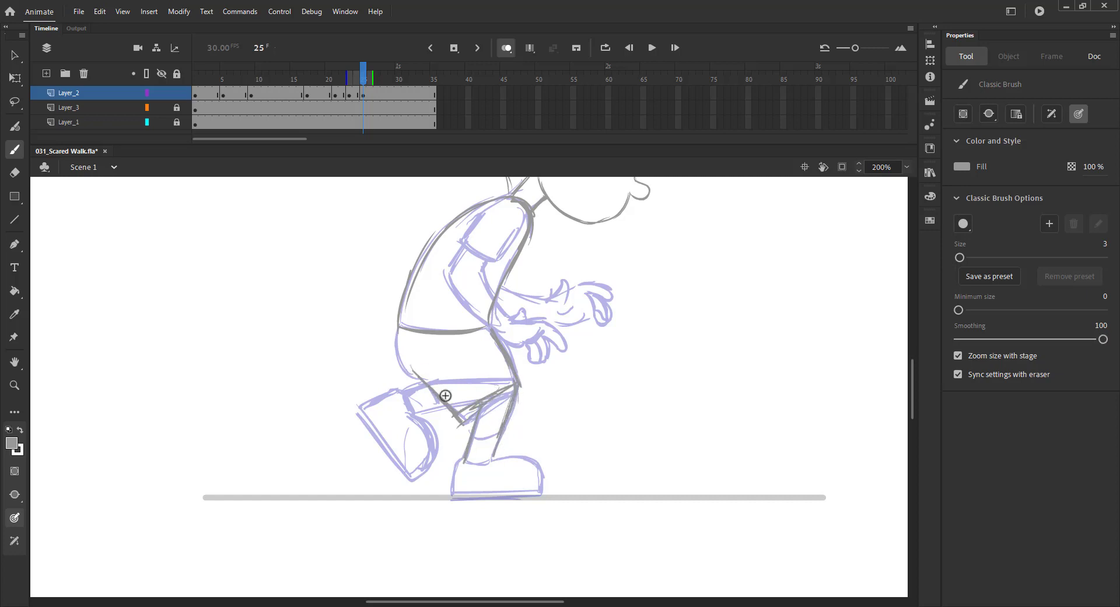
pyautogui.moveTo(398, 330); pyautogui.dragTo(410, 379)
pyautogui.moveTo(396, 332)
pyautogui.mouseDown()
pyautogui.moveTo(397, 355)
pyautogui.moveTo(435, 377)
pyautogui.mouseUp()
# Draw the planted shoe and the raised rear lower leg with its shoe on frame 25, and save.
pyautogui.moveTo(473, 437)
pyautogui.mouseDown()
pyautogui.moveTo(497, 436)
pyautogui.moveTo(468, 460)
pyautogui.moveTo(508, 455)
pyautogui.moveTo(550, 491)
pyautogui.mouseUp()
pyautogui.moveTo(458, 461)
pyautogui.mouseDown()
pyautogui.moveTo(453, 495)
pyautogui.moveTo(548, 492)
pyautogui.mouseUp()
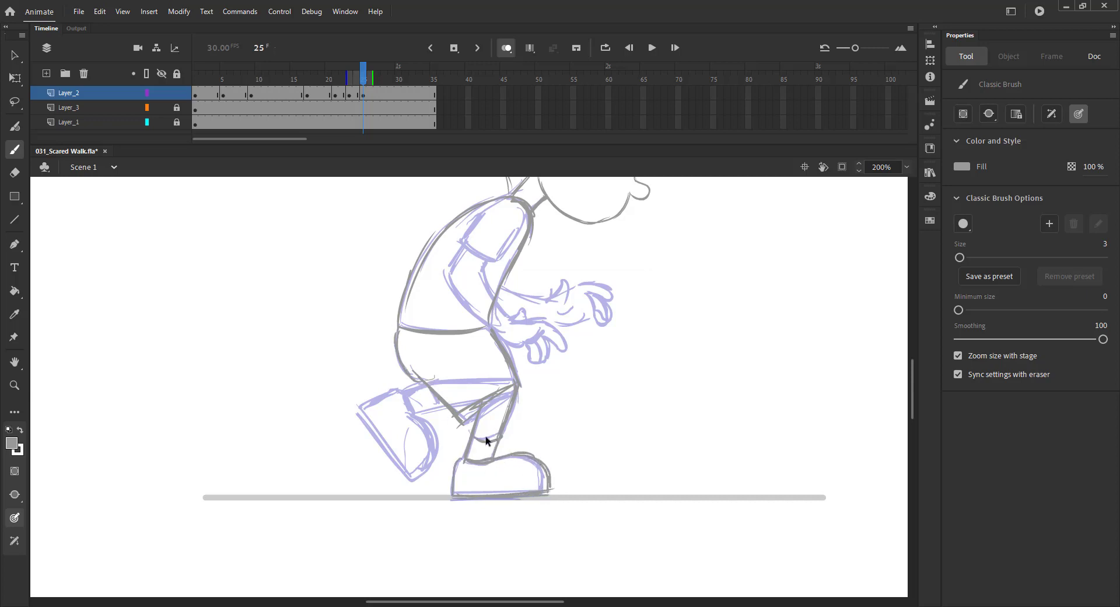
pyautogui.moveTo(418, 410)
pyautogui.mouseDown()
pyautogui.moveTo(449, 400)
pyautogui.moveTo(428, 469)
pyautogui.mouseUp()
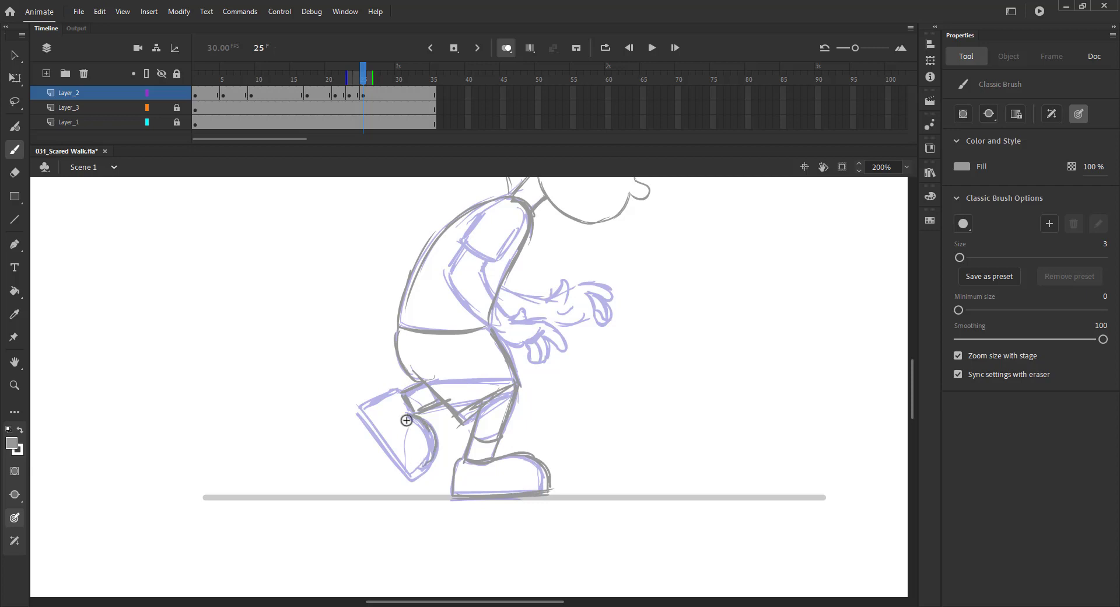
pyautogui.moveTo(402, 388)
pyautogui.mouseDown()
pyautogui.moveTo(354, 411)
pyautogui.moveTo(413, 475)
pyautogui.mouseUp()
pyautogui.hotkey('ctrl', 's')
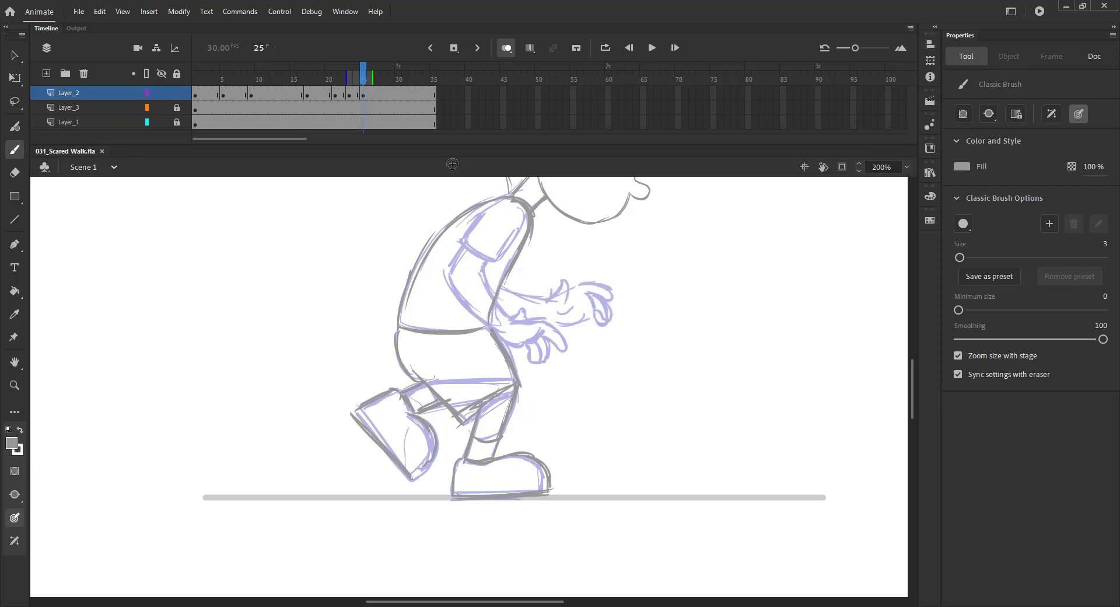
# Extend the onion skin range back to frame 22 and sketch the near sleeve and forearm on frame 25.
pyautogui.moveTo(348, 77); pyautogui.dragTo(341, 76)
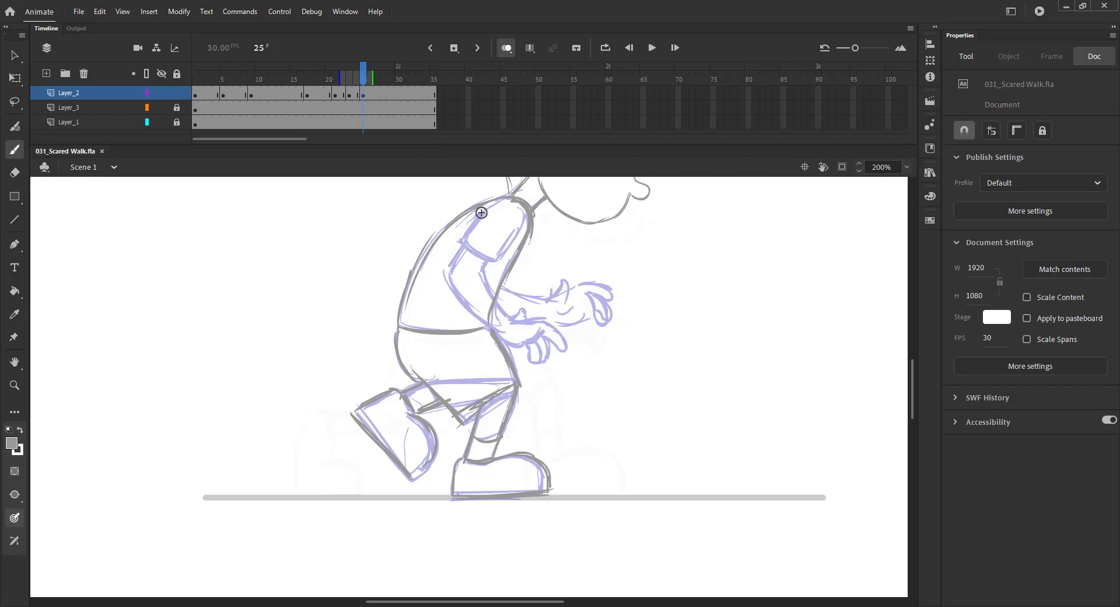
pyautogui.moveTo(455, 241)
pyautogui.mouseDown()
pyautogui.moveTo(508, 243)
pyautogui.moveTo(518, 232)
pyautogui.moveTo(500, 261)
pyautogui.moveTo(465, 252)
pyautogui.moveTo(457, 290)
pyautogui.moveTo(546, 324)
pyautogui.mouseUp()
pyautogui.moveTo(483, 268)
pyautogui.mouseDown()
pyautogui.moveTo(507, 290)
pyautogui.moveTo(547, 299)
pyautogui.mouseUp()
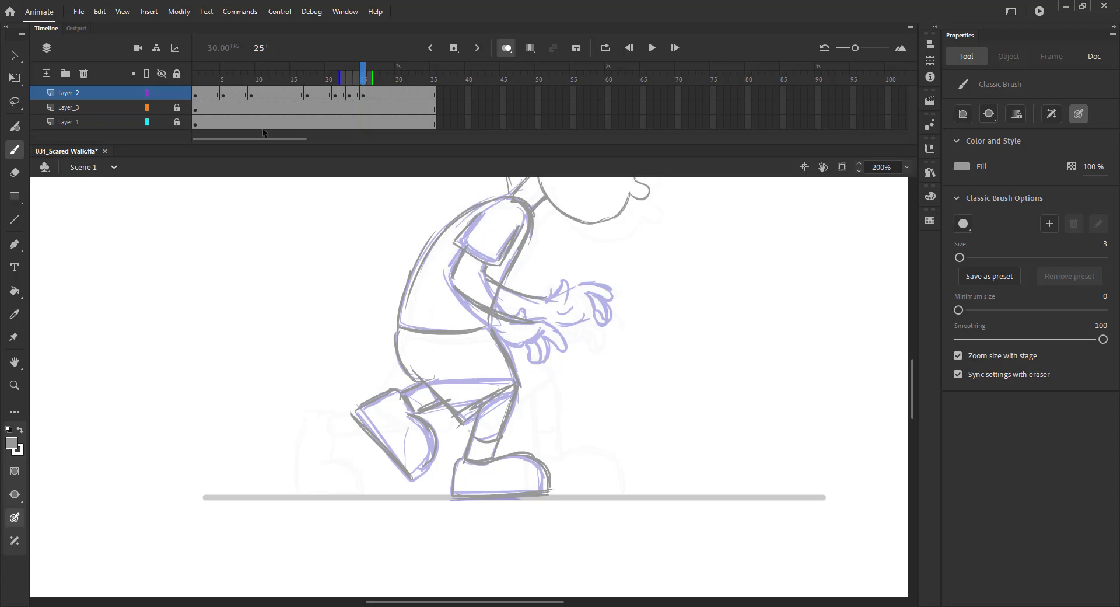
# Copy the first contact pose to frame 35 of Layer_2, save, and clear the temporary reference keyframe at frame 23.
pyautogui.click(203, 94)
pyautogui.keyDown('ctrl'); pyautogui.click(420, 95); pyautogui.keyUp('ctrl')
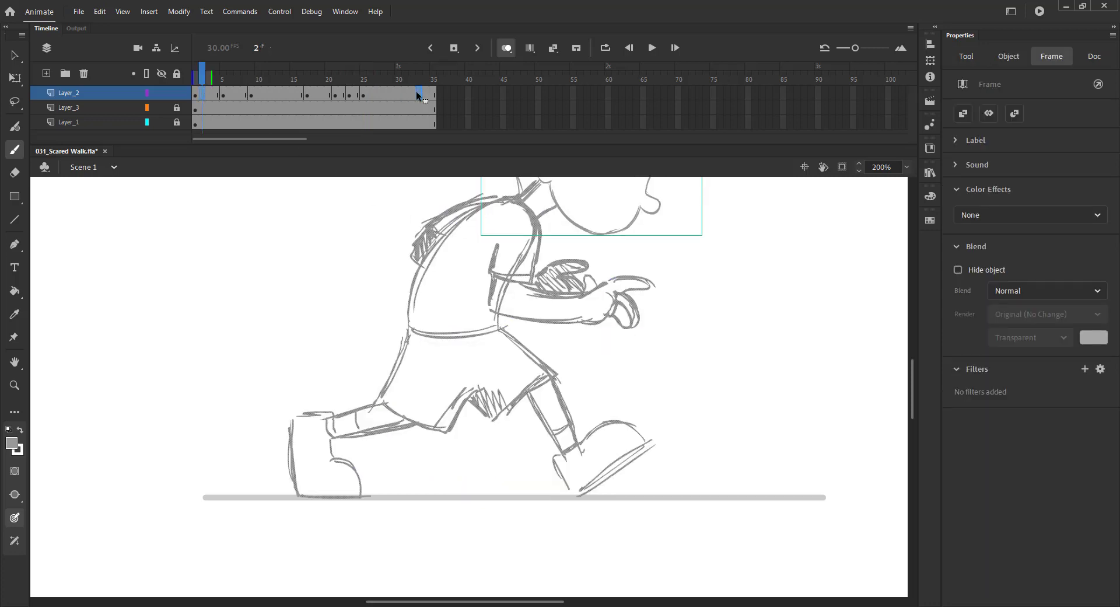
pyautogui.moveTo(431, 92); pyautogui.dragTo(432, 92)
pyautogui.moveTo(355, 79); pyautogui.dragTo(362, 79)
pyautogui.hotkey('ctrl', 's')
pyautogui.click(350, 93)
pyautogui.hotkey('shift', 'F6')
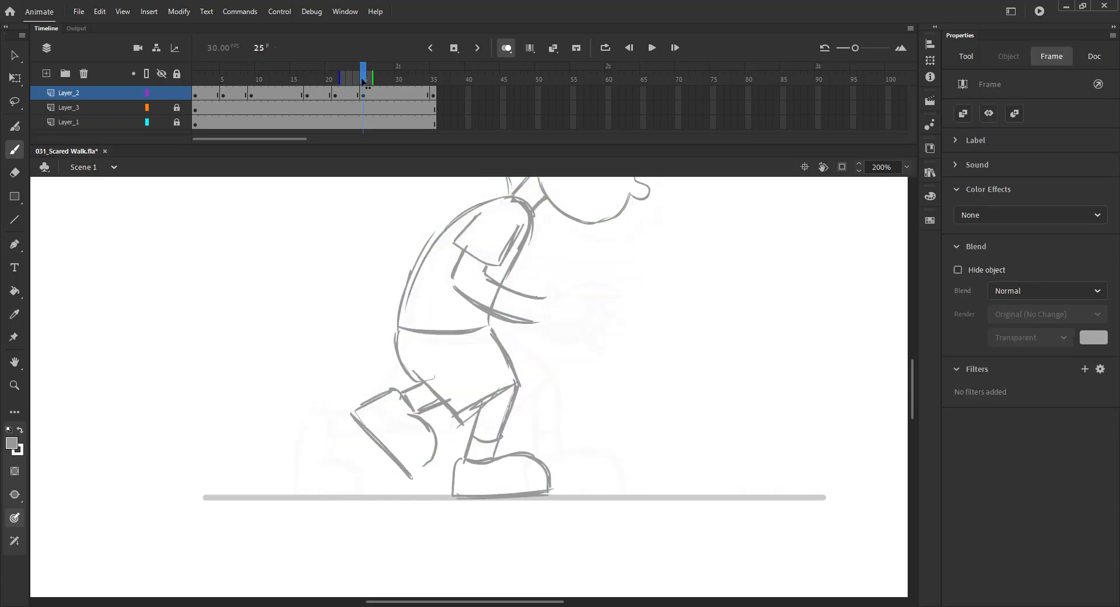
# Draw the near hand with its outstretched fingers at the end of the forearm on frame 25, and save.
pyautogui.hotkey('ctrl', 's')
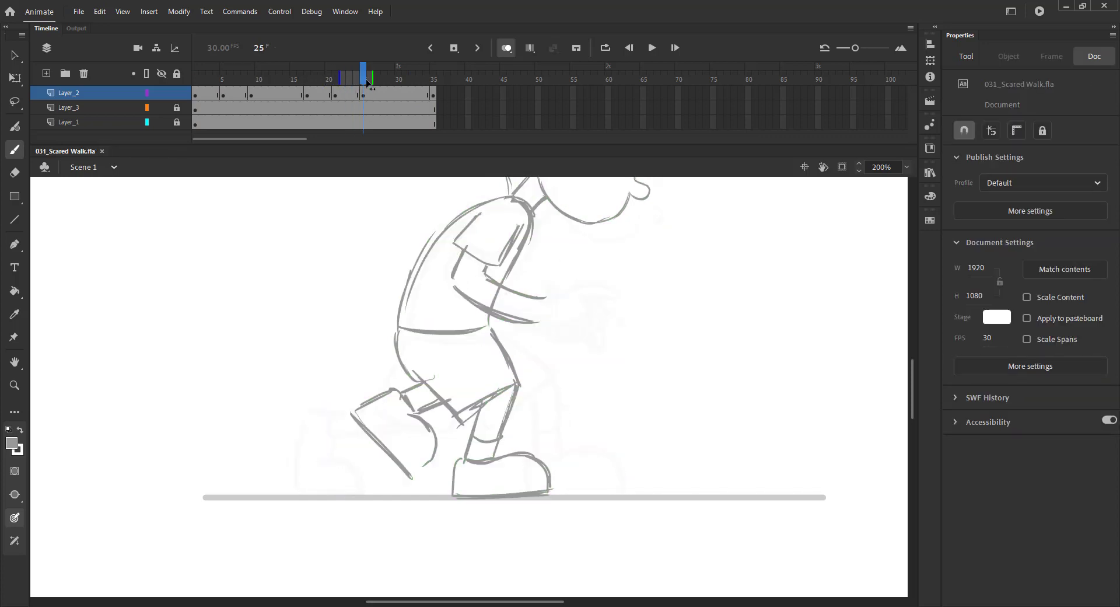
pyautogui.click(357, 80)
pyautogui.click(362, 83)
pyautogui.moveTo(366, 86)
pyautogui.mouseDown()
pyautogui.moveTo(432, 84)
pyautogui.moveTo(364, 85)
pyautogui.mouseUp()
pyautogui.moveTo(548, 300)
pyautogui.mouseDown()
pyautogui.moveTo(617, 295)
pyautogui.moveTo(612, 328)
pyautogui.moveTo(630, 296)
pyautogui.moveTo(563, 292)
pyautogui.mouseUp()
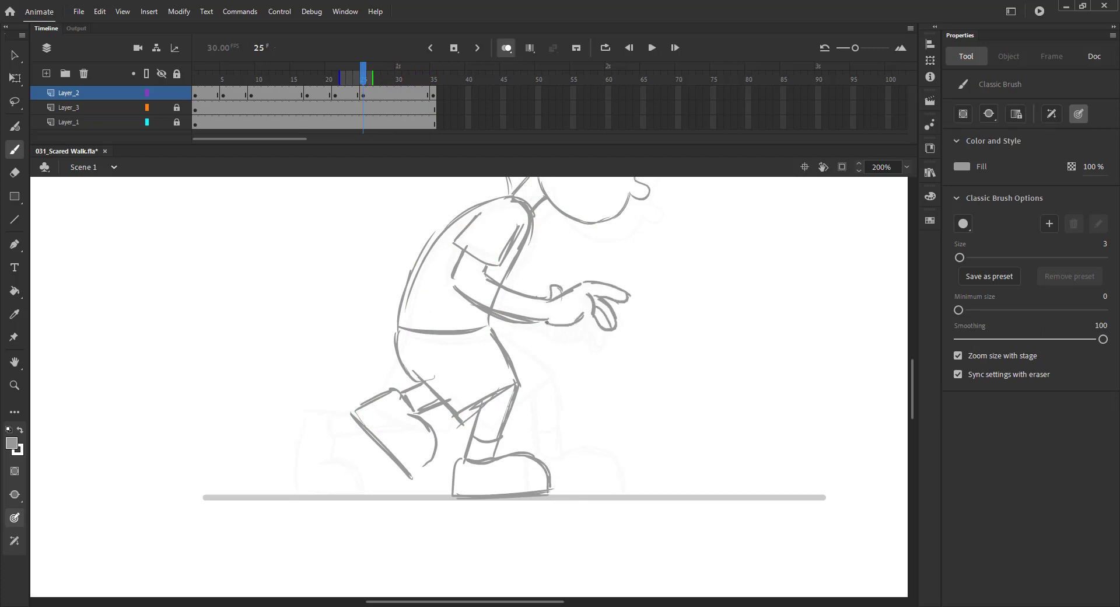
pyautogui.hotkey('ctrl', 's')
pyautogui.hotkey('ctrl', 's')
# Turn on onion skinning from frame 11 and paste the preceding pose's head in place on frame 13 of Layer_2.
pyautogui.moveTo(367, 80); pyautogui.dragTo(278, 111)
pyautogui.hotkey('ctrl', '2')
pyautogui.press('v')
pyautogui.click(506, 49)
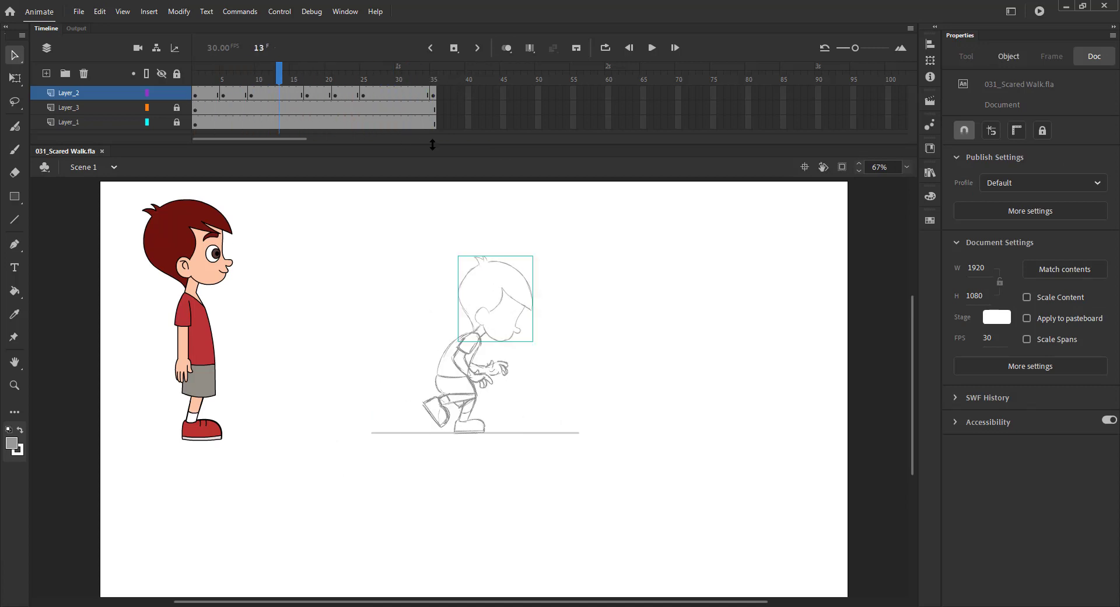
pyautogui.click(507, 48)
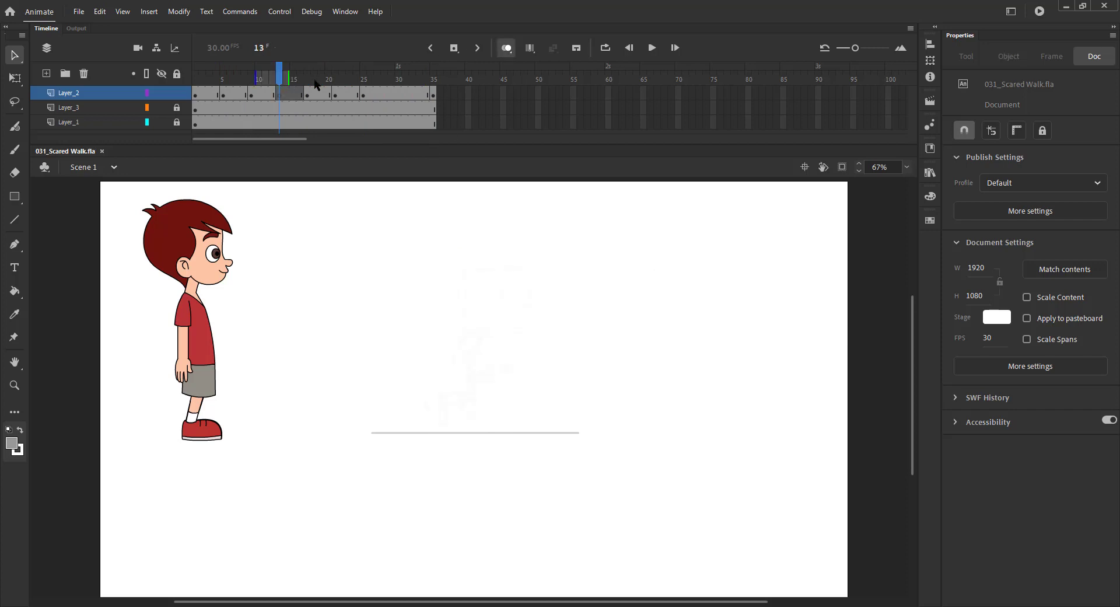
pyautogui.press('z')
pyautogui.moveTo(352, 239); pyautogui.dragTo(666, 480)
pyautogui.moveTo(256, 76); pyautogui.dragTo(264, 75)
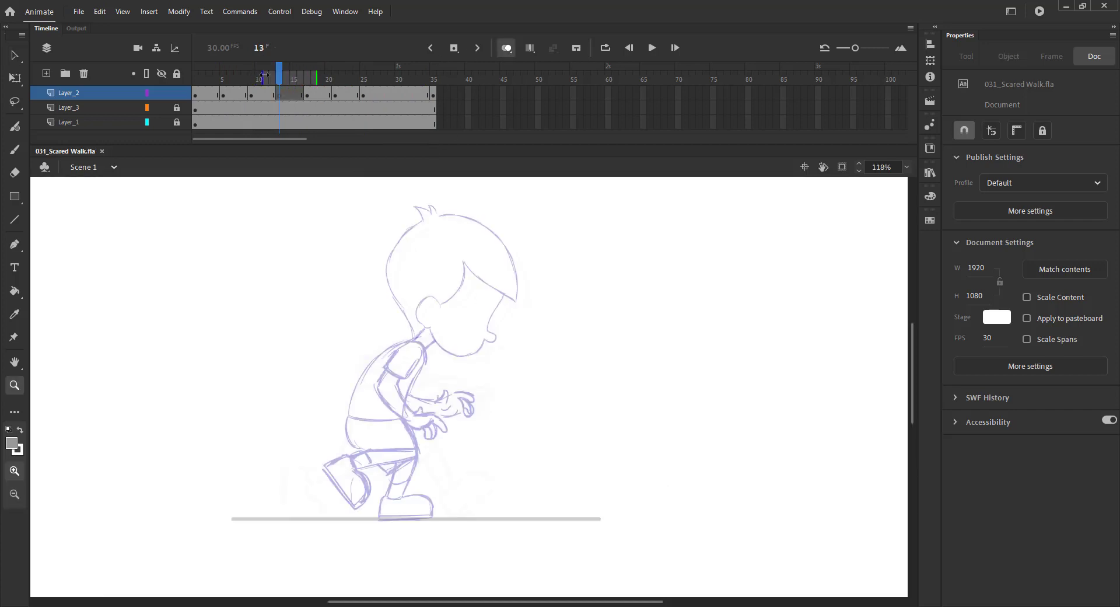
pyautogui.press('v')
pyautogui.moveTo(315, 264); pyautogui.dragTo(404, 288)
pyautogui.hotkey('ctrl', 'c')
pyautogui.press('.')
pyautogui.hotkey('ctrl', 'shift', 'v')
# Nudge the frame 13 head right and down to about X 924.45, Y 196.1, rotate it slightly clockwise, and save.
pyautogui.press('Right')
pyautogui.press('Right')
pyautogui.press('Right')
pyautogui.press('Right')
pyautogui.press('Right')
pyautogui.press('Down')
pyautogui.press('Down')
pyautogui.press('Down')
pyautogui.press('Down')
pyautogui.press('Down')
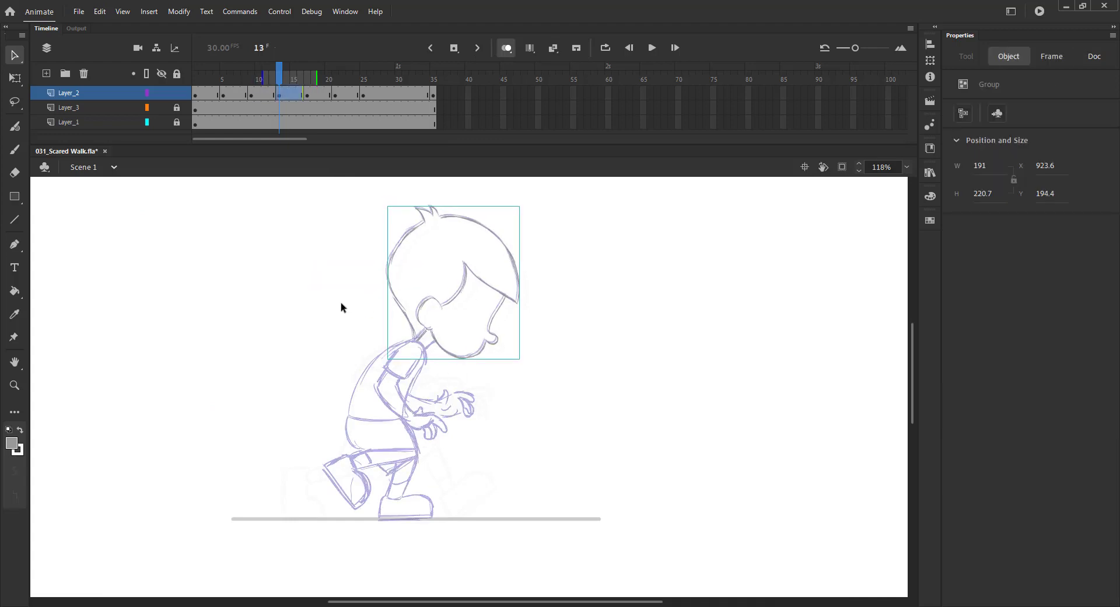
pyautogui.press('q')
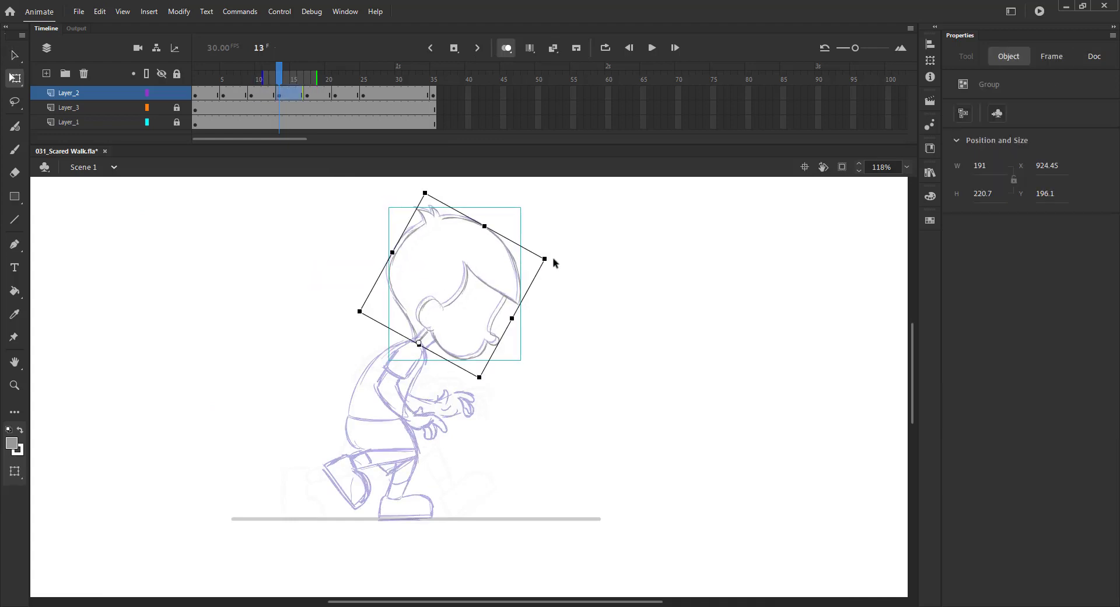
pyautogui.moveTo(560, 266); pyautogui.dragTo(570, 275)
pyautogui.click(582, 272)
pyautogui.hotkey('ctrl', 's')
# Sketch the neck, curved back, chest and waistline plus the front edge of the shorts on frame 13, and save.
pyautogui.press('b')
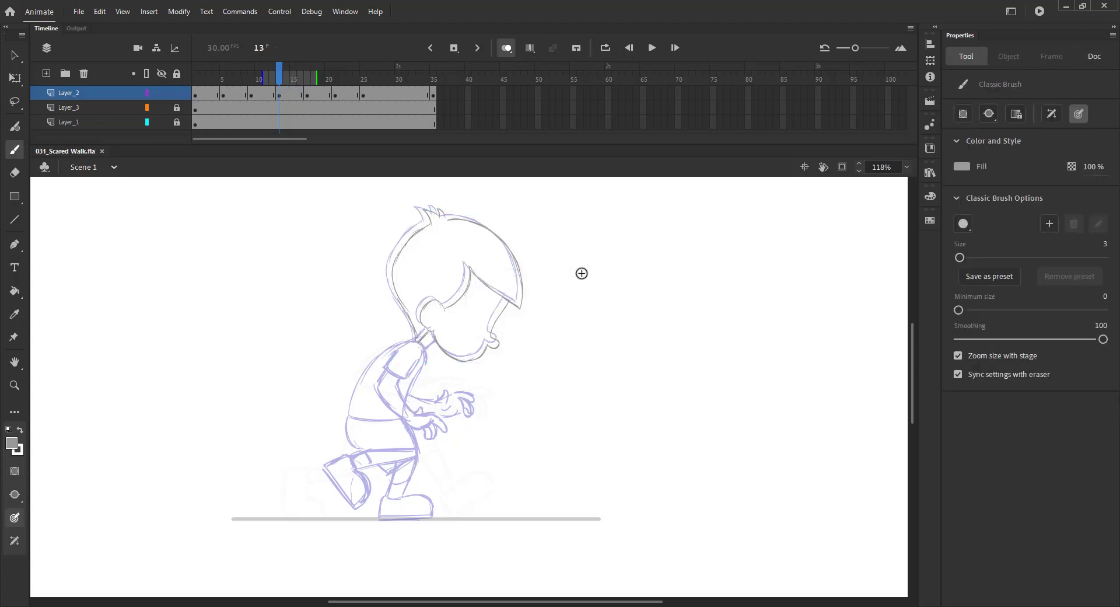
pyautogui.moveTo(415, 341); pyautogui.dragTo(369, 358)
pyautogui.moveTo(352, 418); pyautogui.dragTo(351, 419)
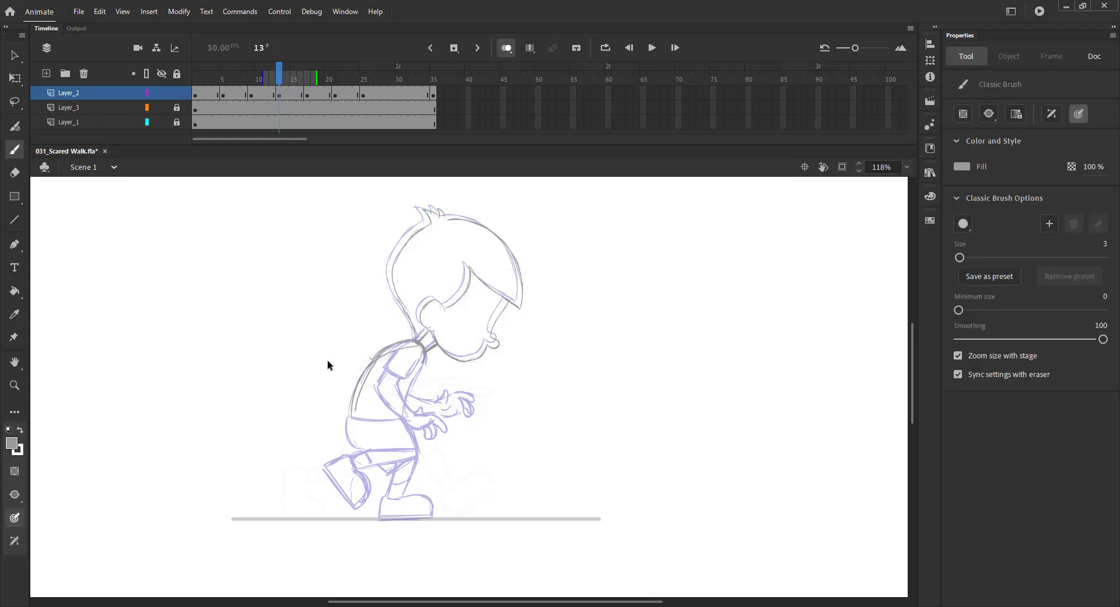
pyautogui.hotkey('ctrl', 's')
pyautogui.moveTo(415, 386); pyautogui.dragTo(404, 416)
pyautogui.moveTo(417, 342)
pyautogui.mouseDown()
pyautogui.moveTo(378, 358)
pyautogui.moveTo(351, 417)
pyautogui.moveTo(403, 418)
pyautogui.moveTo(420, 439)
pyautogui.mouseUp()
pyautogui.hotkey('ctrl', 's')
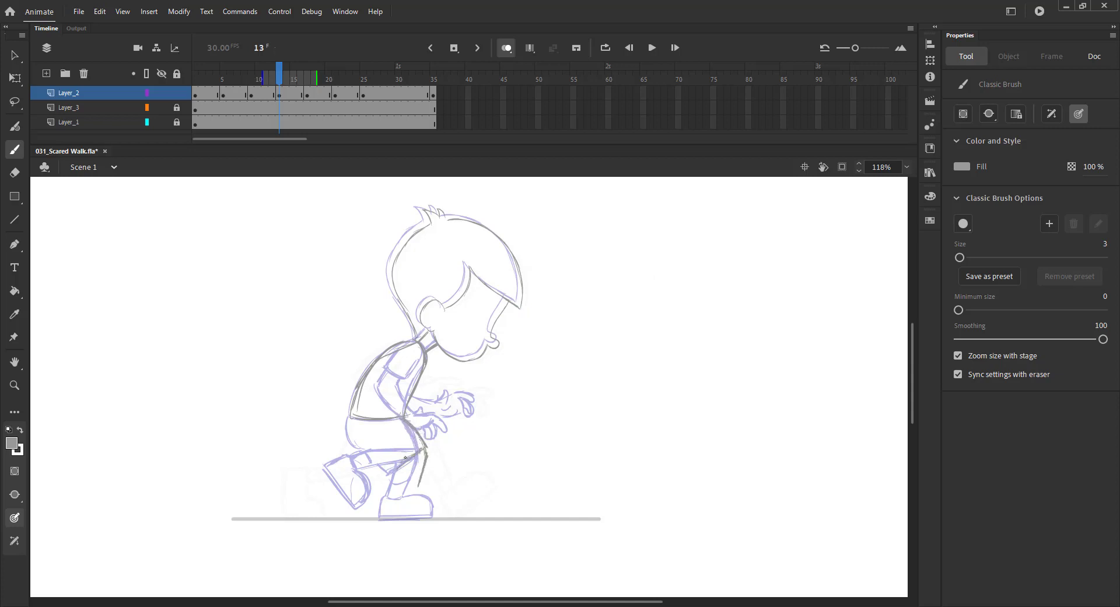
# Sketch the shorts' hem and both lower legs on frame 13, with the trailing shoe planted and the forward shoe raised, and save.
pyautogui.moveTo(371, 455); pyautogui.dragTo(395, 471)
pyautogui.moveTo(350, 413); pyautogui.dragTo(307, 514)
pyautogui.moveTo(349, 472)
pyautogui.mouseDown()
pyautogui.moveTo(332, 503)
pyautogui.moveTo(328, 479)
pyautogui.moveTo(335, 502)
pyautogui.mouseUp()
pyautogui.hotkey('ctrl', 'z')
pyautogui.hotkey('ctrl', 'z')
pyautogui.hotkey('ctrl', 'z')
pyautogui.moveTo(326, 483); pyautogui.dragTo(338, 483)
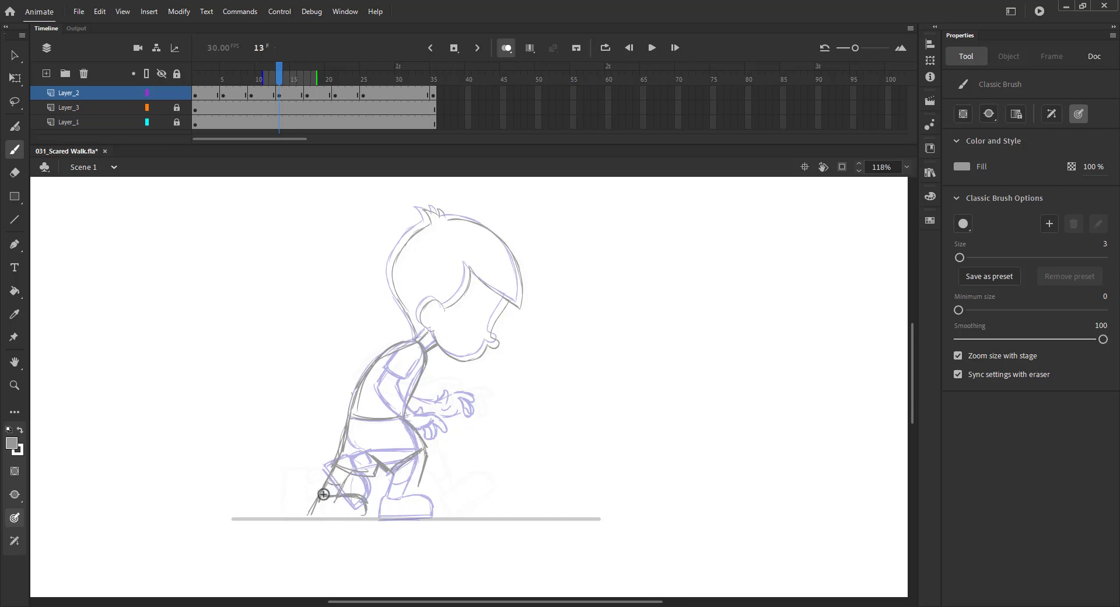
pyautogui.moveTo(305, 516)
pyautogui.mouseDown()
pyautogui.moveTo(356, 519)
pyautogui.moveTo(370, 497)
pyautogui.moveTo(368, 520)
pyautogui.mouseUp()
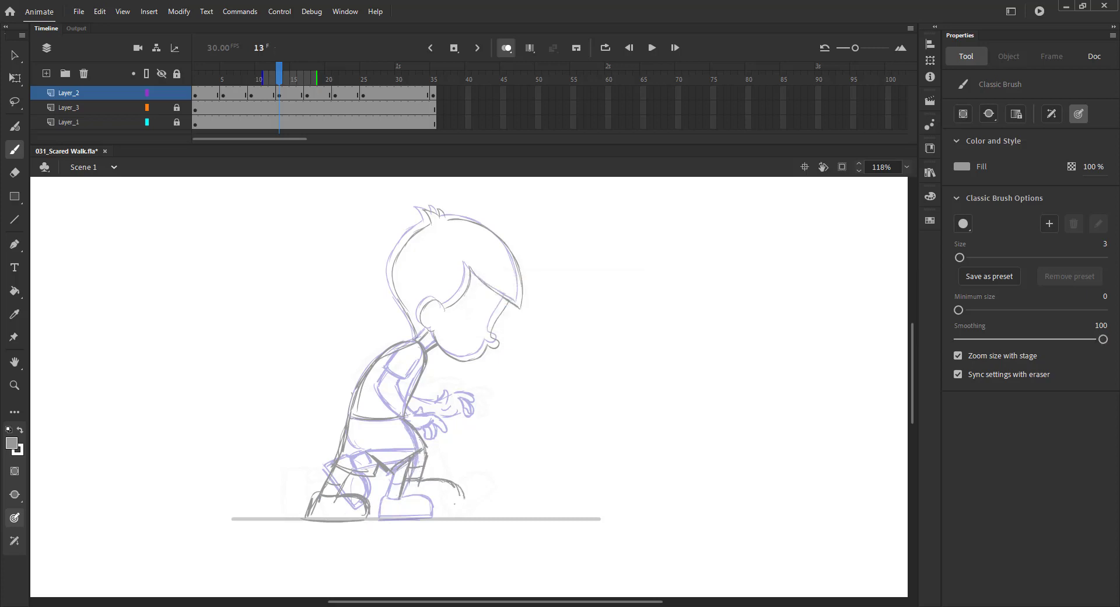
pyautogui.moveTo(465, 505)
pyautogui.mouseDown()
pyautogui.moveTo(395, 503)
pyautogui.moveTo(460, 505)
pyautogui.mouseUp()
pyautogui.hotkey('ctrl', 's')
# Compare the arms in the neighbouring poses, then sketch the near sleeve, forearm and hand on frame 13, and save.
pyautogui.moveTo(264, 82); pyautogui.dragTo(206, 112)
pyautogui.click(506, 49)
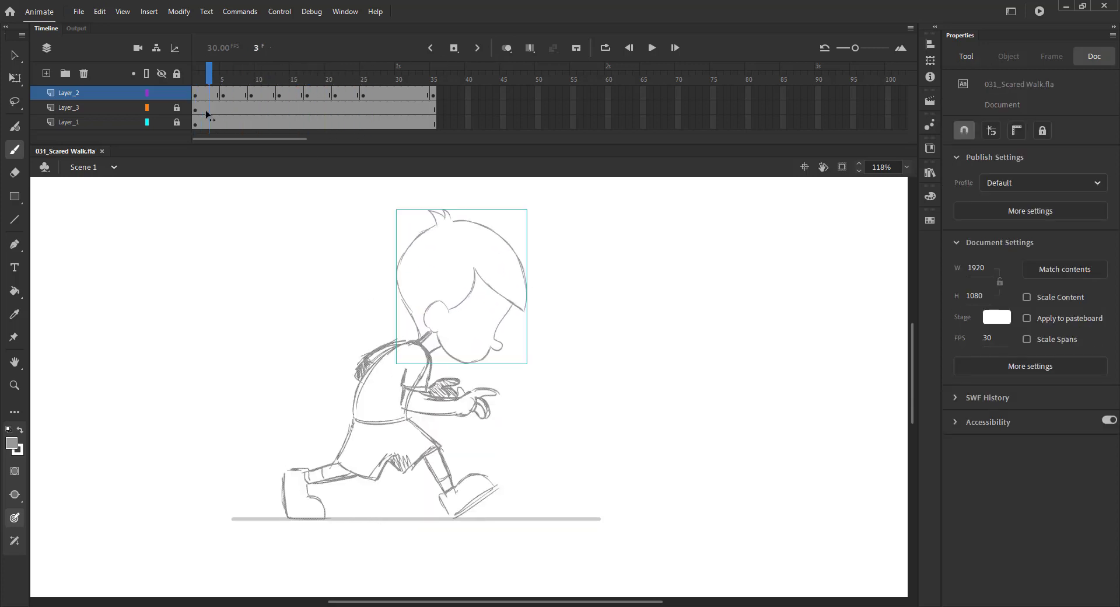
pyautogui.click(506, 48)
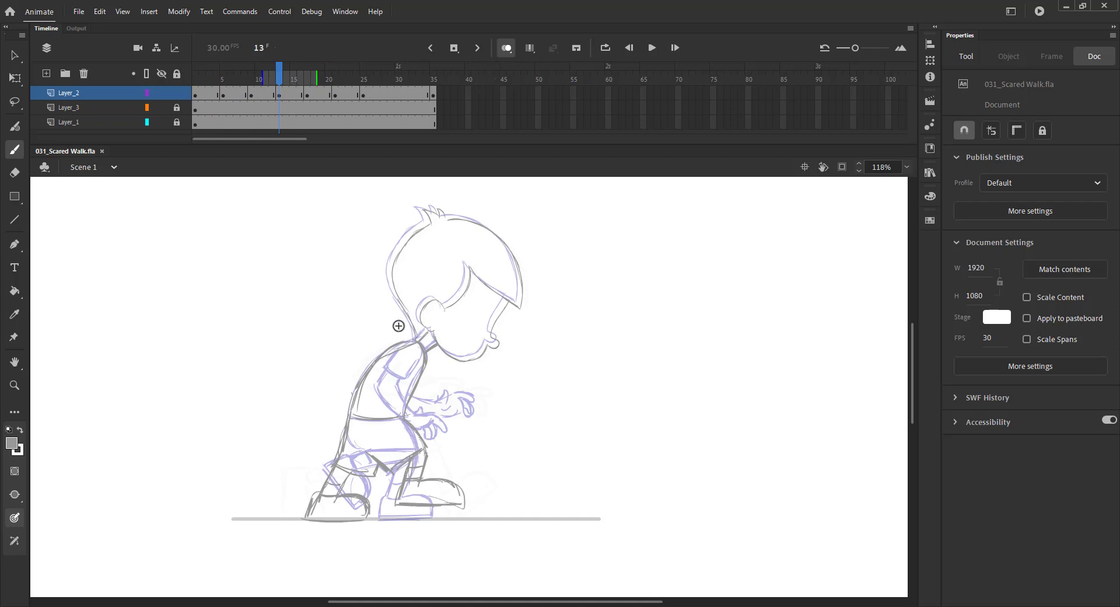
pyautogui.click(307, 79)
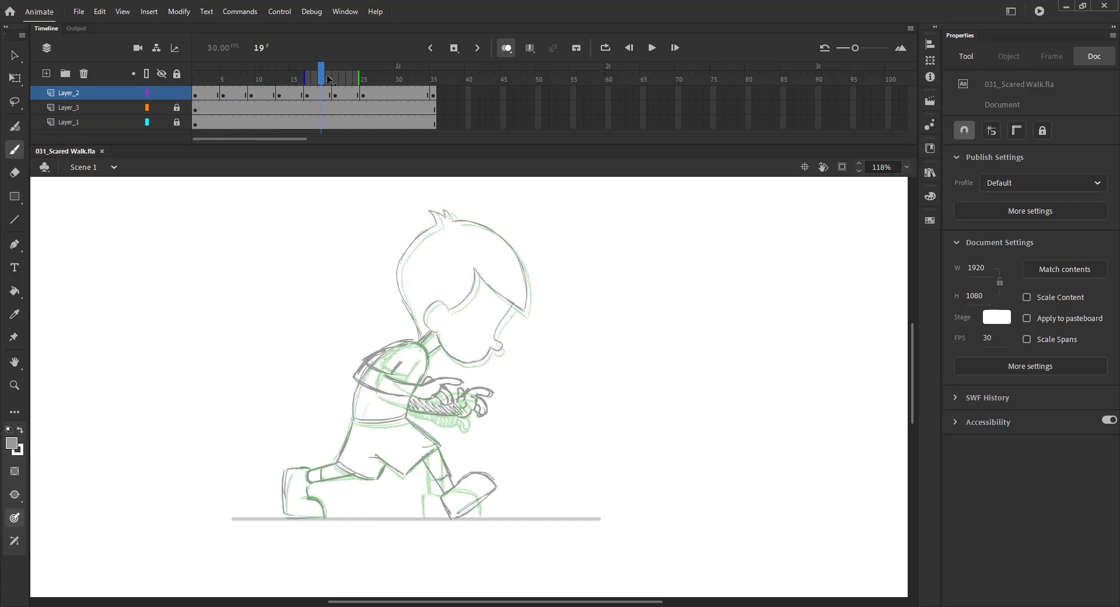
pyautogui.moveTo(295, 86); pyautogui.dragTo(279, 88)
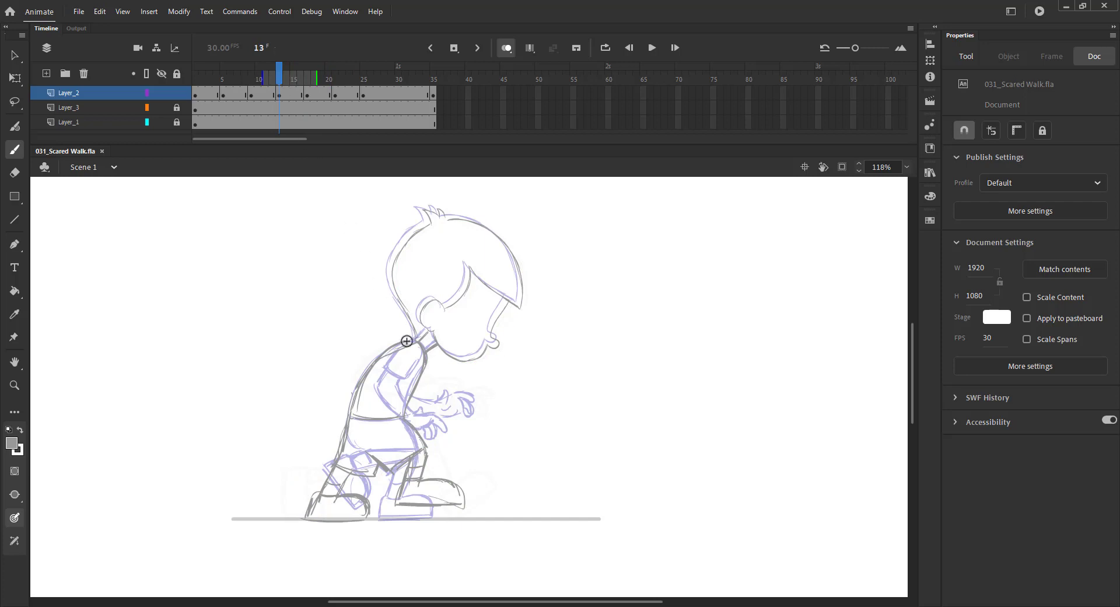
pyautogui.moveTo(397, 346)
pyautogui.mouseDown()
pyautogui.moveTo(379, 363)
pyautogui.moveTo(400, 373)
pyautogui.mouseUp()
pyautogui.moveTo(414, 355)
pyautogui.mouseDown()
pyautogui.moveTo(403, 369)
pyautogui.moveTo(375, 362)
pyautogui.moveTo(412, 391)
pyautogui.mouseUp()
pyautogui.hotkey('ctrl', 'z')
pyautogui.moveTo(394, 377)
pyautogui.mouseDown()
pyautogui.moveTo(427, 401)
pyautogui.moveTo(405, 404)
pyautogui.moveTo(419, 407)
pyautogui.mouseUp()
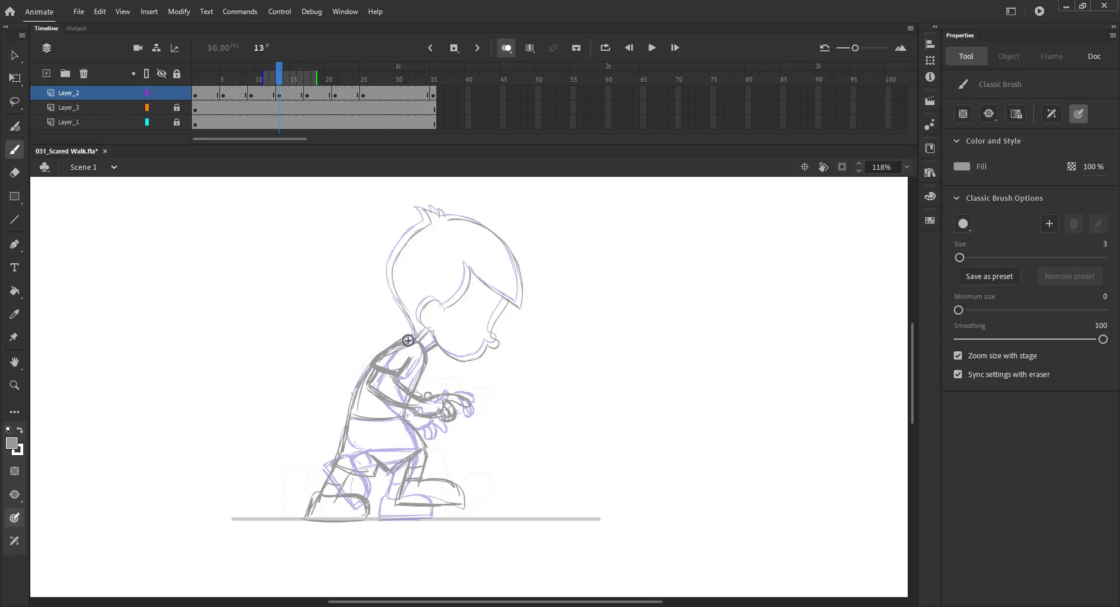
pyautogui.hotkey('ctrl', 's')
# Extend the onion skin range back to frame 10 and draw the far hand's fingers behind the near hand on frame 13.
pyautogui.moveTo(263, 77); pyautogui.dragTo(242, 82)
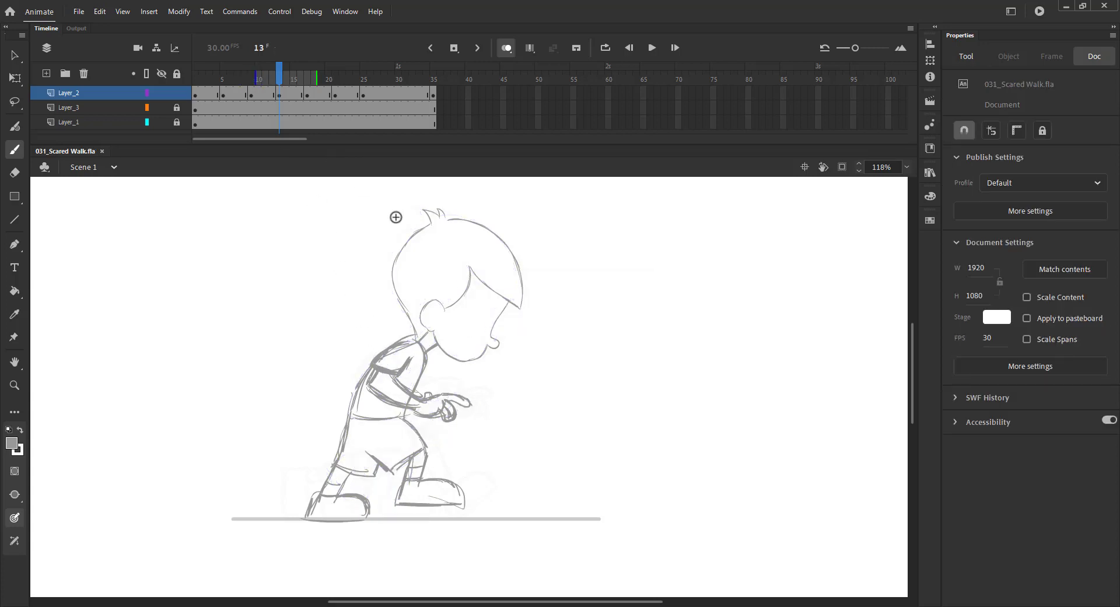
pyautogui.click(506, 52)
pyautogui.moveTo(276, 79)
pyautogui.mouseDown()
pyautogui.moveTo(288, 87)
pyautogui.moveTo(268, 91)
pyautogui.moveTo(314, 91)
pyautogui.moveTo(277, 96)
pyautogui.moveTo(299, 92)
pyautogui.moveTo(277, 95)
pyautogui.moveTo(269, 79)
pyautogui.moveTo(303, 80)
pyautogui.moveTo(279, 79)
pyautogui.mouseUp()
pyautogui.click(505, 50)
pyautogui.hotkey('ctrl', 'space')
pyautogui.moveTo(312, 359); pyautogui.dragTo(554, 439)
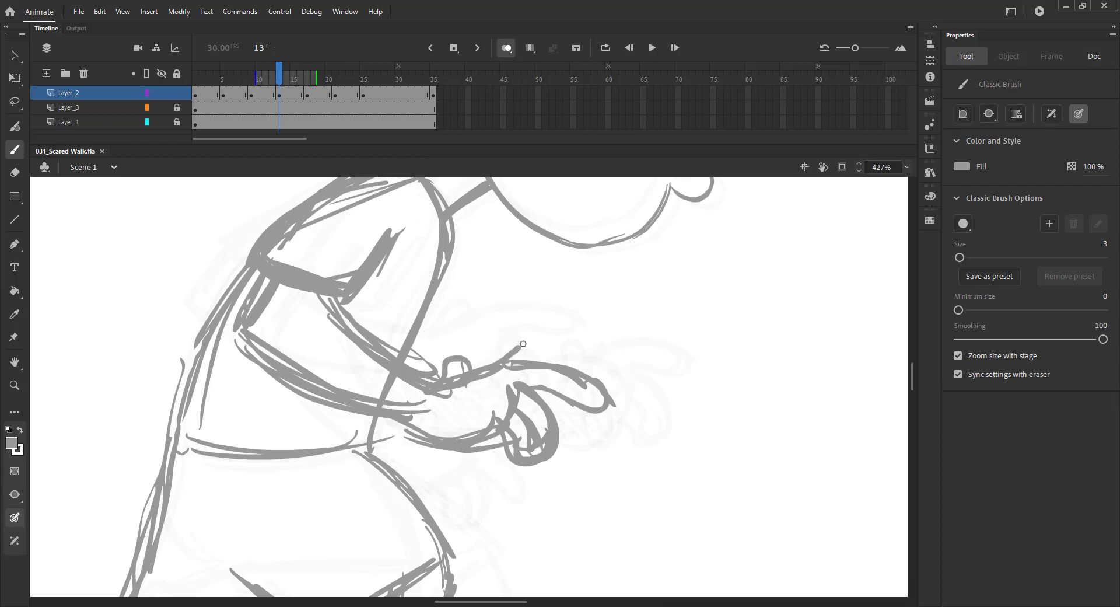
pyautogui.moveTo(521, 338)
pyautogui.mouseDown()
pyautogui.moveTo(613, 318)
pyautogui.moveTo(607, 328)
pyautogui.moveTo(622, 332)
pyautogui.moveTo(599, 343)
pyautogui.mouseUp()
pyautogui.moveTo(607, 338)
pyautogui.mouseDown()
pyautogui.moveTo(562, 348)
pyautogui.moveTo(590, 376)
pyautogui.mouseUp()
pyautogui.moveTo(565, 347)
pyautogui.mouseDown()
pyautogui.moveTo(598, 347)
pyautogui.moveTo(598, 379)
pyautogui.moveTo(634, 380)
pyautogui.mouseUp()
pyautogui.moveTo(590, 368)
pyautogui.mouseDown()
pyautogui.moveTo(642, 382)
pyautogui.moveTo(626, 359)
pyautogui.moveTo(603, 392)
pyautogui.mouseUp()
pyautogui.moveTo(488, 367); pyautogui.dragTo(486, 344)
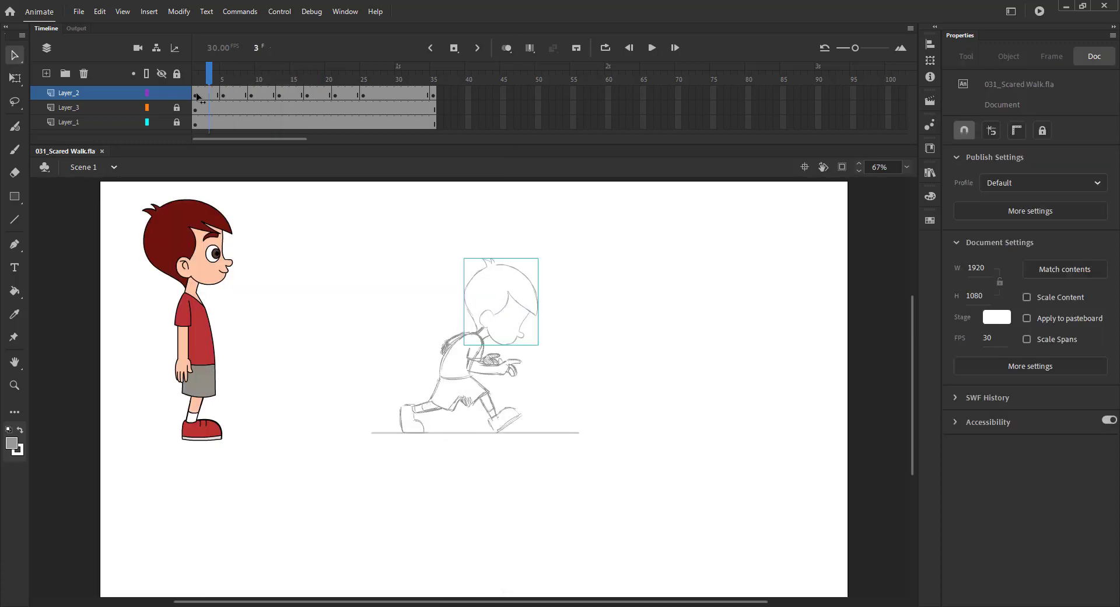
# Add a blank keyframe at frame 29 of Layer_2, move the final pose to frame 33, and remove the frames after it.
pyautogui.moveTo(209, 77)
pyautogui.mouseDown()
pyautogui.moveTo(332, 89)
pyautogui.moveTo(415, 74)
pyautogui.moveTo(459, 140)
pyautogui.mouseUp()
pyautogui.press('F7')
pyautogui.click(433, 94)
pyautogui.click(419, 94)
pyautogui.click(433, 94)
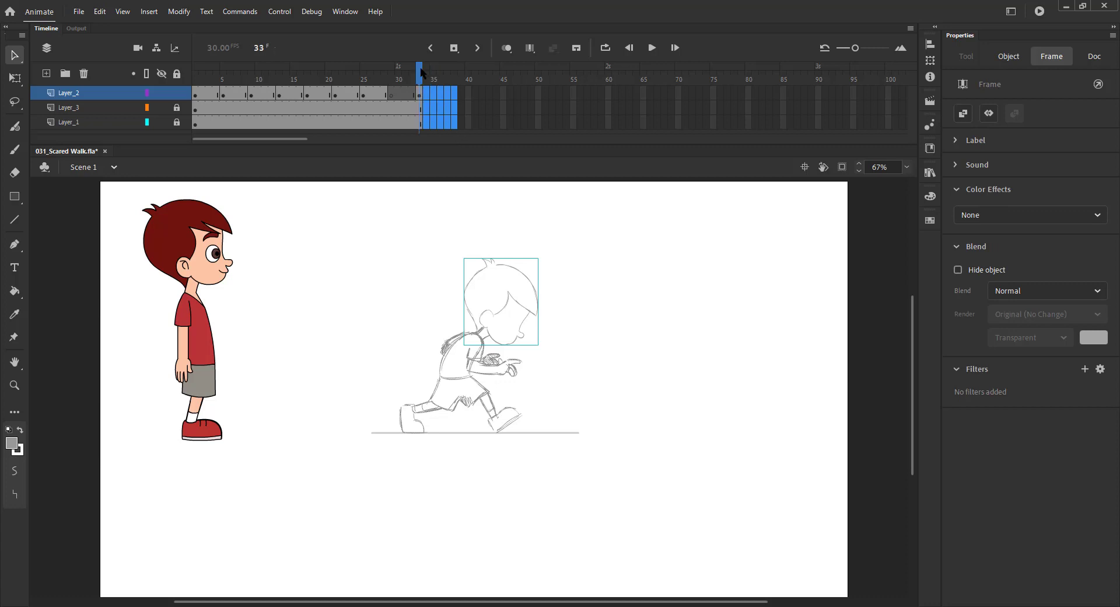
pyautogui.hotkey('shift', 'F5')
# Copy the frame 13 pose to frame 27 as a temporary reference and paste its head in place on frame 29.
pyautogui.click(287, 93)
pyautogui.moveTo(380, 94); pyautogui.dragTo(380, 94)
pyautogui.press('.')
pyautogui.press('.')
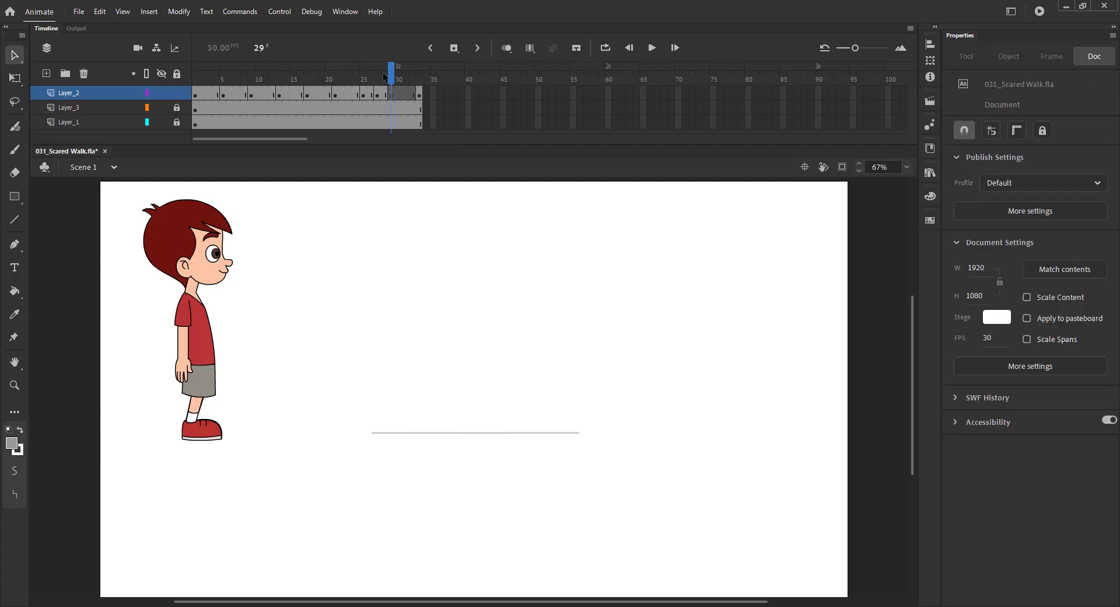
pyautogui.press(',')
pyautogui.moveTo(427, 255); pyautogui.dragTo(506, 309)
pyautogui.press('.')
# Sketch the neck, torso, rear of the shorts and trailing lower leg on frame 29 over the onion-skinned reference.
pyautogui.click(506, 47)
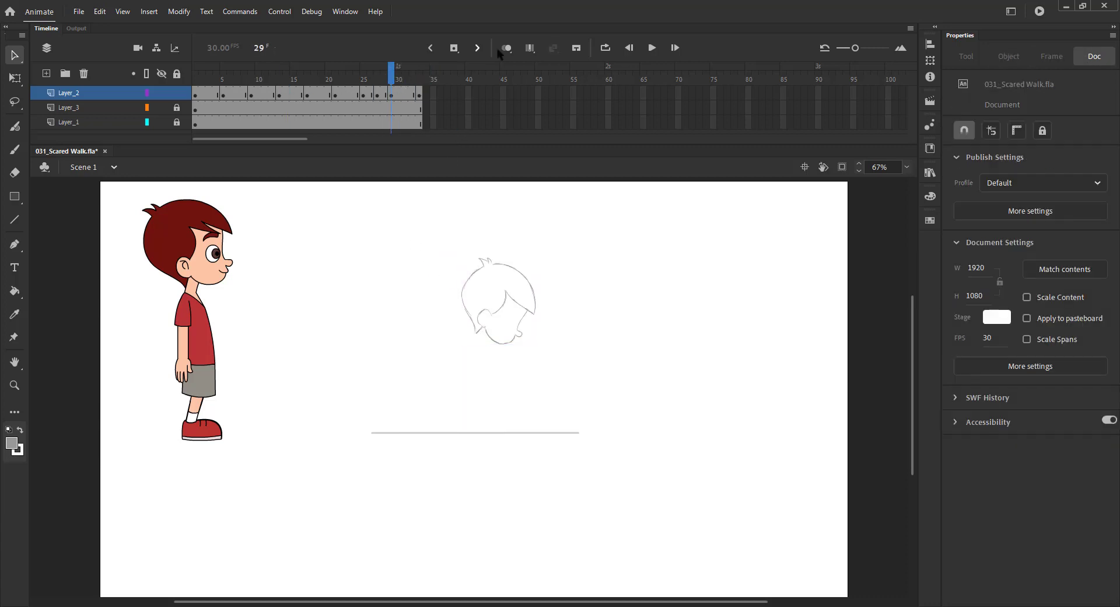
pyautogui.press('z')
pyautogui.moveTo(375, 303); pyautogui.dragTo(590, 450)
pyautogui.hotkey('ctrl', 's')
pyautogui.press('b')
pyautogui.moveTo(469, 284)
pyautogui.mouseDown()
pyautogui.moveTo(482, 272)
pyautogui.moveTo(436, 371)
pyautogui.mouseUp()
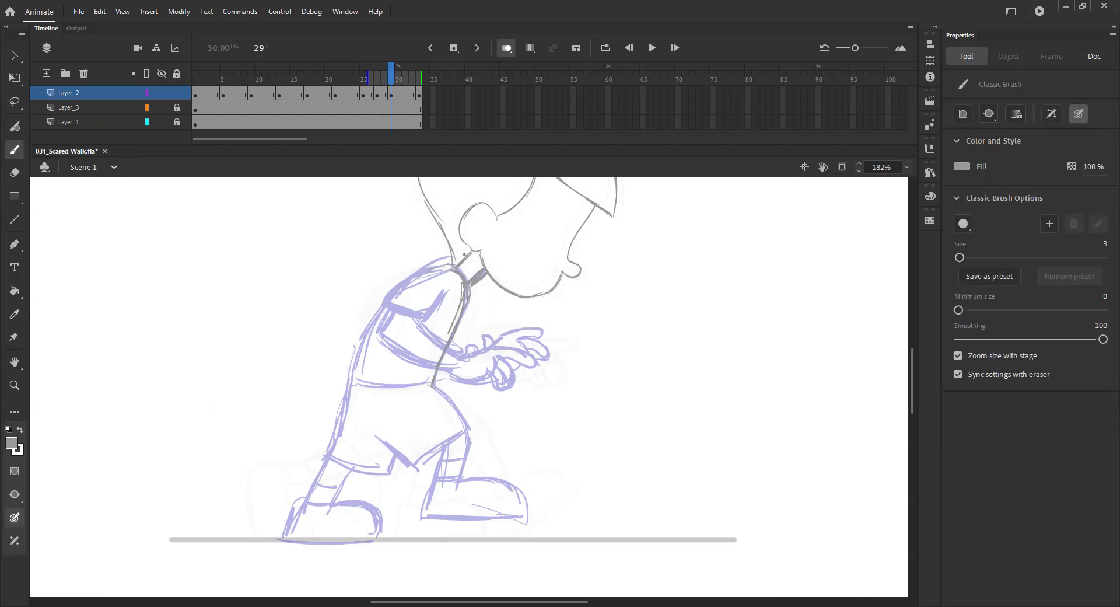
pyautogui.moveTo(437, 269)
pyautogui.mouseDown()
pyautogui.moveTo(353, 381)
pyautogui.moveTo(432, 383)
pyautogui.mouseUp()
pyautogui.moveTo(433, 388)
pyautogui.mouseDown()
pyautogui.moveTo(353, 384)
pyautogui.moveTo(432, 337)
pyautogui.moveTo(379, 400)
pyautogui.mouseUp()
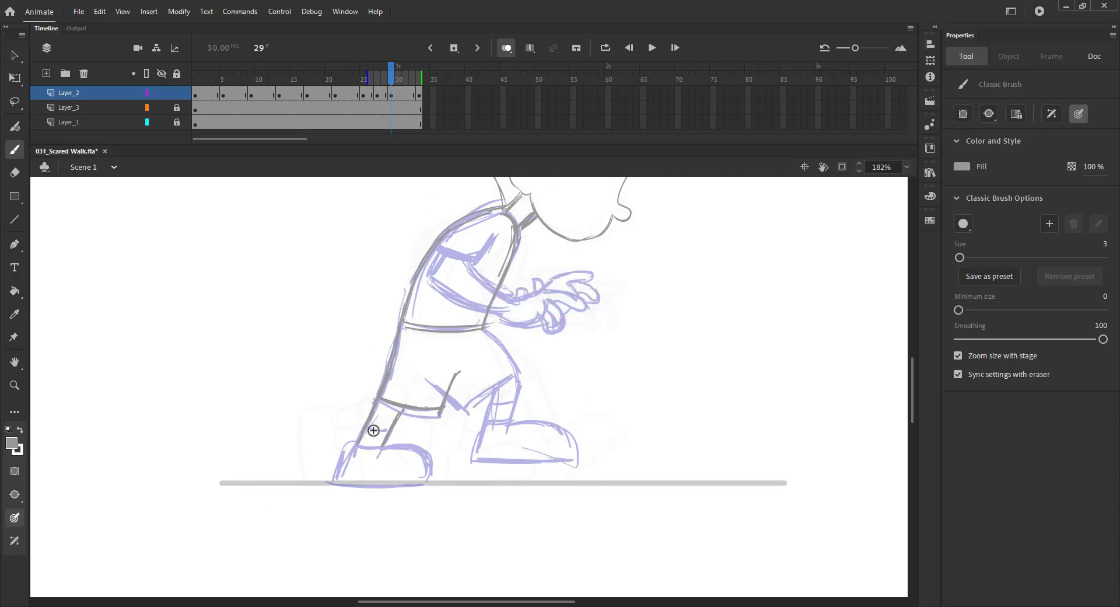
# Draw the trailing leg's planted shoe on the ground line on frame 29, and save.
pyautogui.moveTo(437, 479); pyautogui.dragTo(438, 483)
pyautogui.moveTo(358, 443)
pyautogui.mouseDown()
pyautogui.moveTo(338, 480)
pyautogui.moveTo(437, 484)
pyautogui.mouseUp()
pyautogui.moveTo(338, 484); pyautogui.dragTo(433, 479)
pyautogui.hotkey('ctrl', 's')
# Draw the front of the shorts and the forward leg with its raised shoe on frame 29, and save.
pyautogui.moveTo(483, 329); pyautogui.dragTo(522, 368)
pyautogui.moveTo(483, 330)
pyautogui.mouseDown()
pyautogui.moveTo(523, 378)
pyautogui.moveTo(518, 399)
pyautogui.moveTo(498, 384)
pyautogui.moveTo(467, 412)
pyautogui.moveTo(484, 424)
pyautogui.moveTo(490, 403)
pyautogui.moveTo(472, 439)
pyautogui.moveTo(511, 427)
pyautogui.mouseUp()
pyautogui.moveTo(565, 463); pyautogui.dragTo(471, 462)
pyautogui.moveTo(471, 463); pyautogui.dragTo(570, 465)
pyautogui.hotkey('ctrl', 's')
# Clear the temporary reference keyframe at frame 27, return to frame 29, and save.
pyautogui.moveTo(463, 330); pyautogui.dragTo(489, 391)
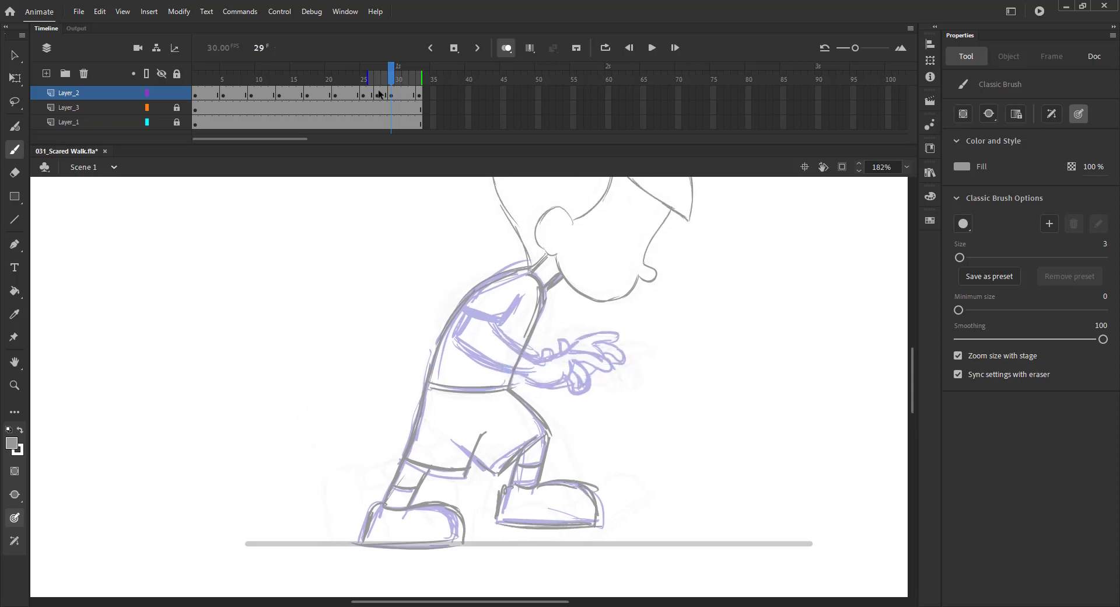
pyautogui.click(380, 93)
pyautogui.click(391, 77)
pyautogui.hotkey('ctrl', 's')
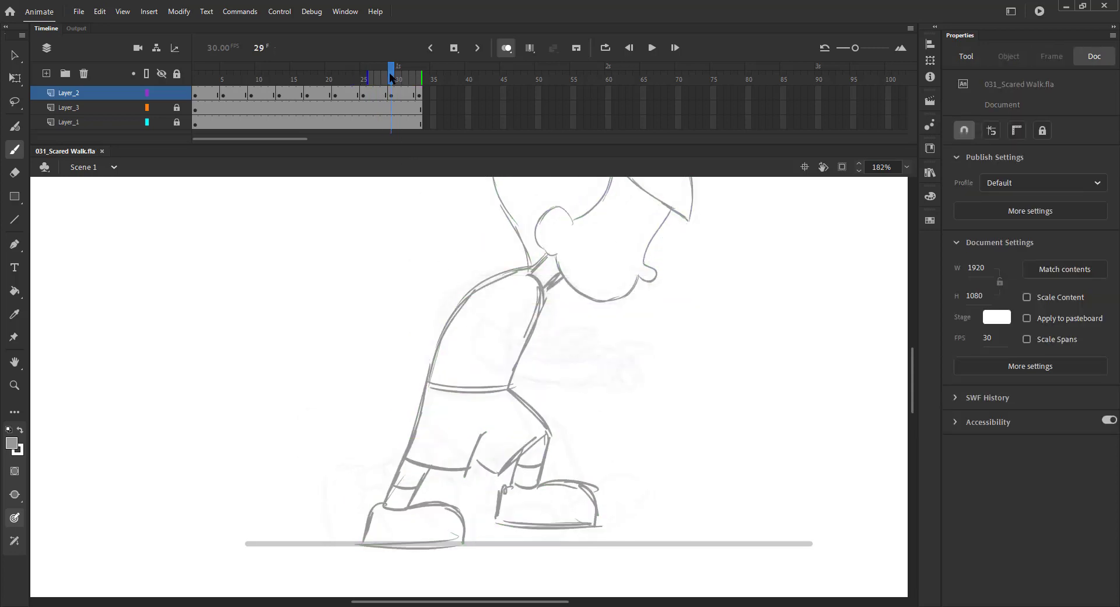
# Check frame 29 against the preceding pose, then sketch its near sleeve, forearm and hand, and save.
pyautogui.press(',')
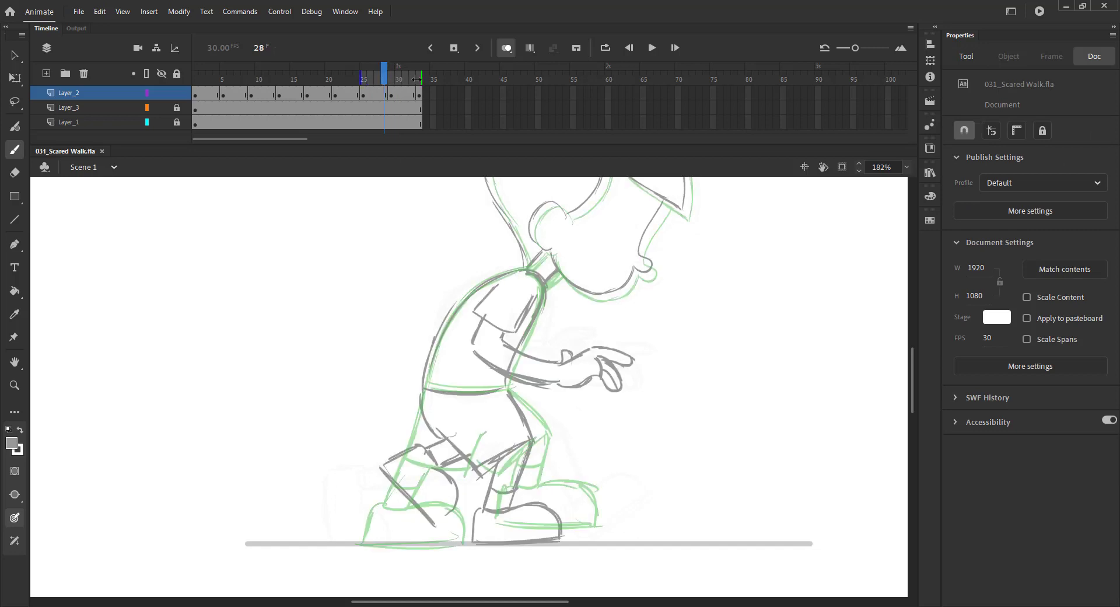
pyautogui.click(504, 49)
pyautogui.moveTo(419, 79)
pyautogui.mouseDown()
pyautogui.moveTo(385, 84)
pyautogui.moveTo(417, 82)
pyautogui.mouseUp()
pyautogui.press('Return')
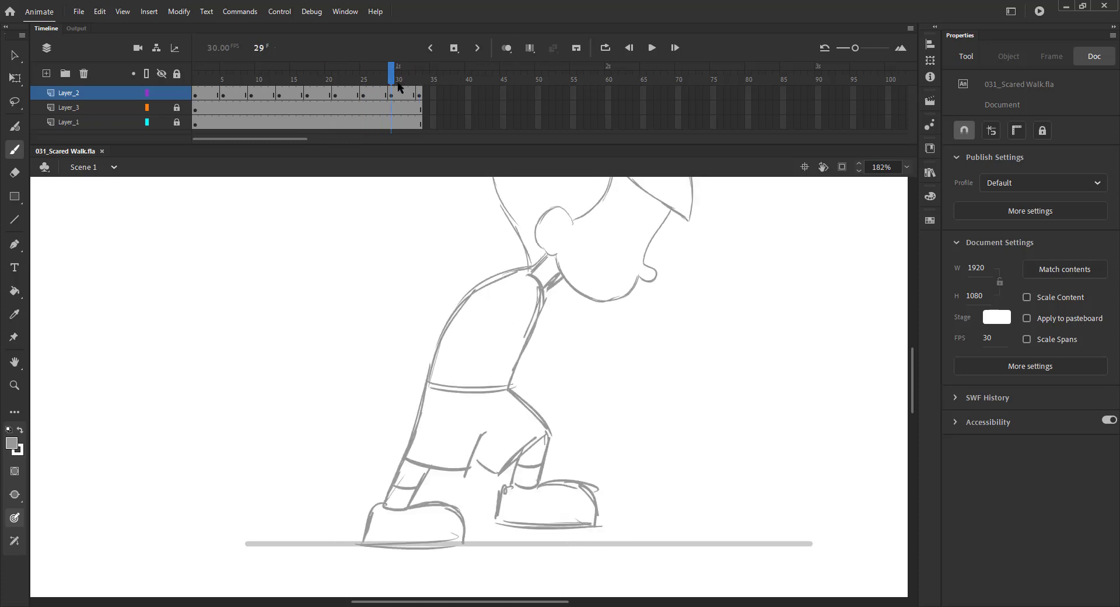
pyautogui.click(505, 48)
pyautogui.moveTo(498, 290)
pyautogui.mouseDown()
pyautogui.moveTo(488, 316)
pyautogui.moveTo(589, 369)
pyautogui.moveTo(605, 342)
pyautogui.moveTo(641, 355)
pyautogui.moveTo(625, 383)
pyautogui.mouseUp()
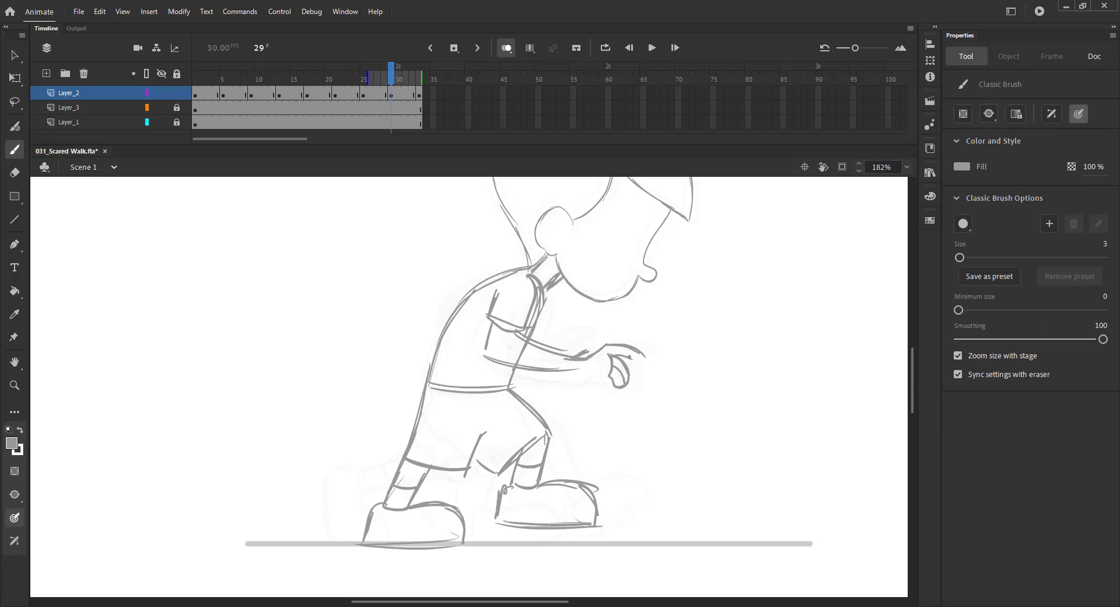
pyautogui.hotkey('ctrl', 's')
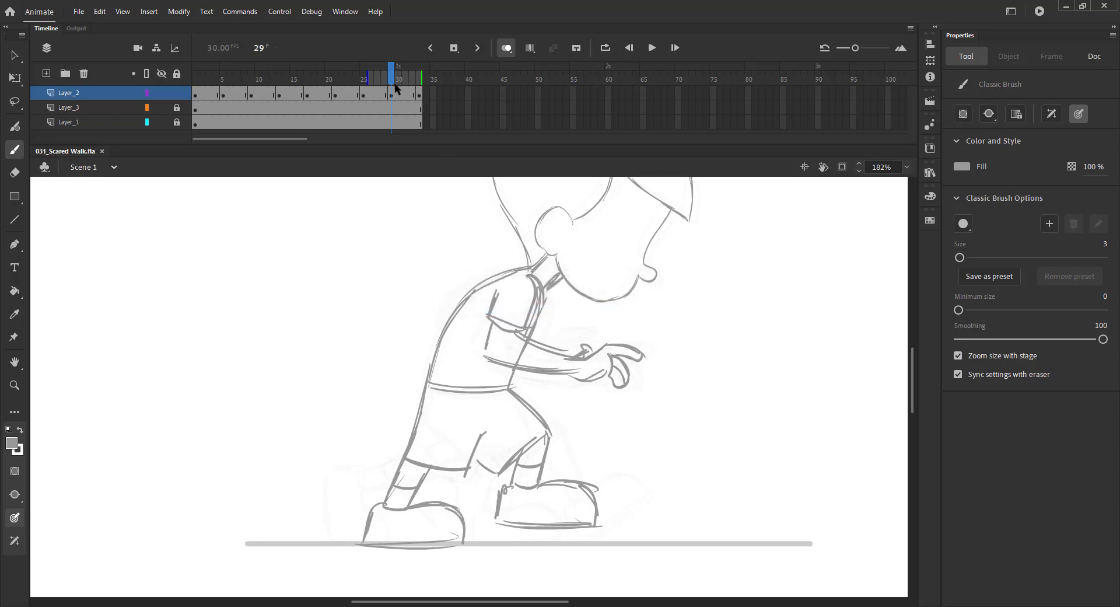
# Preview the last poses without onion skinning and add the far hand behind the near hand on frame 25.
pyautogui.click(379, 80)
pyautogui.click(505, 49)
pyautogui.press('Return')
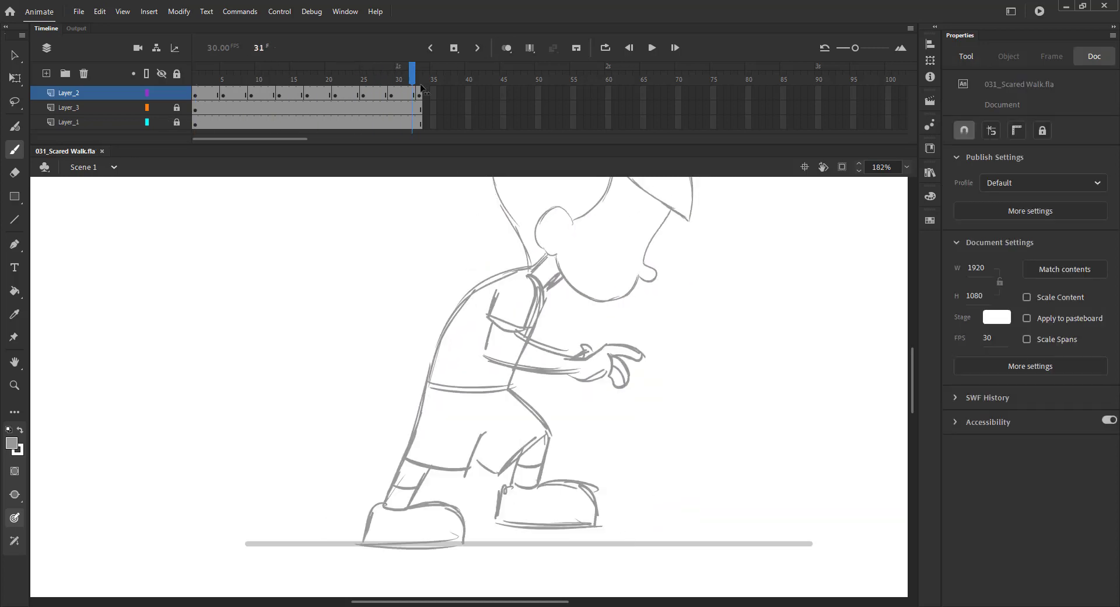
pyautogui.moveTo(412, 116)
pyautogui.mouseDown()
pyautogui.moveTo(320, 118)
pyautogui.moveTo(408, 105)
pyautogui.moveTo(368, 111)
pyautogui.mouseUp()
pyautogui.moveTo(513, 336); pyautogui.dragTo(558, 360)
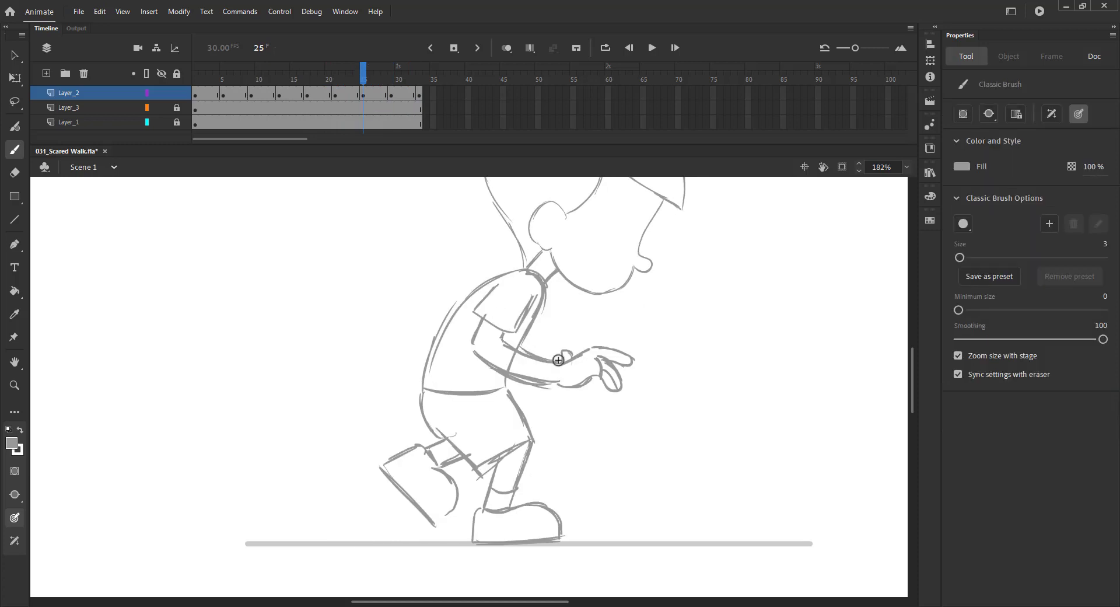
# Draw the far hand and forearm behind the near arm on frame 29, then review the motion through frame 33.
pyautogui.moveTo(364, 87); pyautogui.dragTo(391, 88)
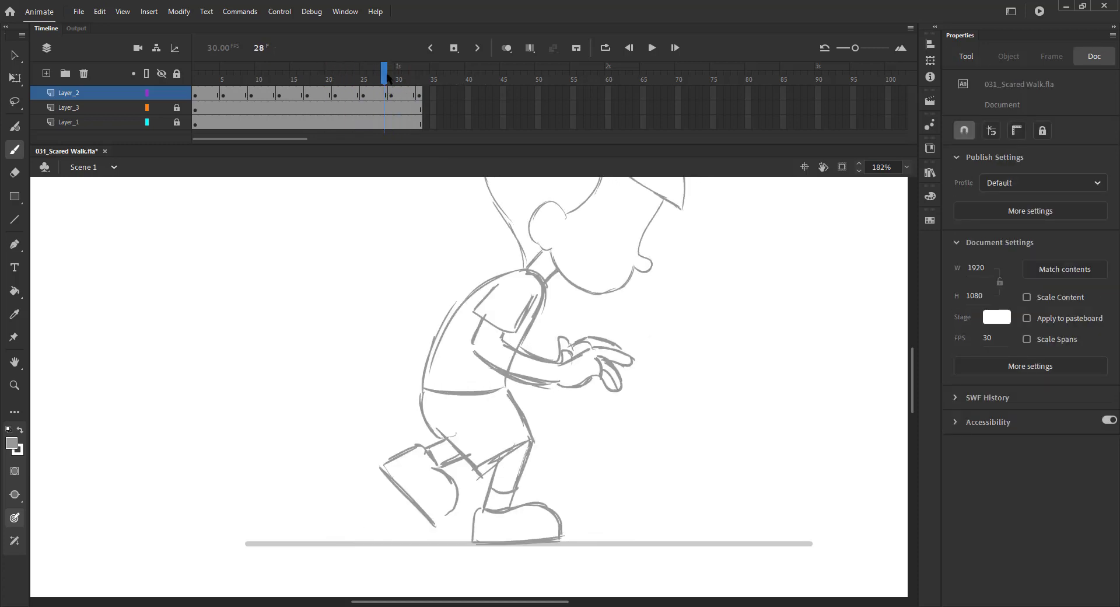
pyautogui.click(506, 48)
pyautogui.moveTo(565, 340); pyautogui.dragTo(597, 332)
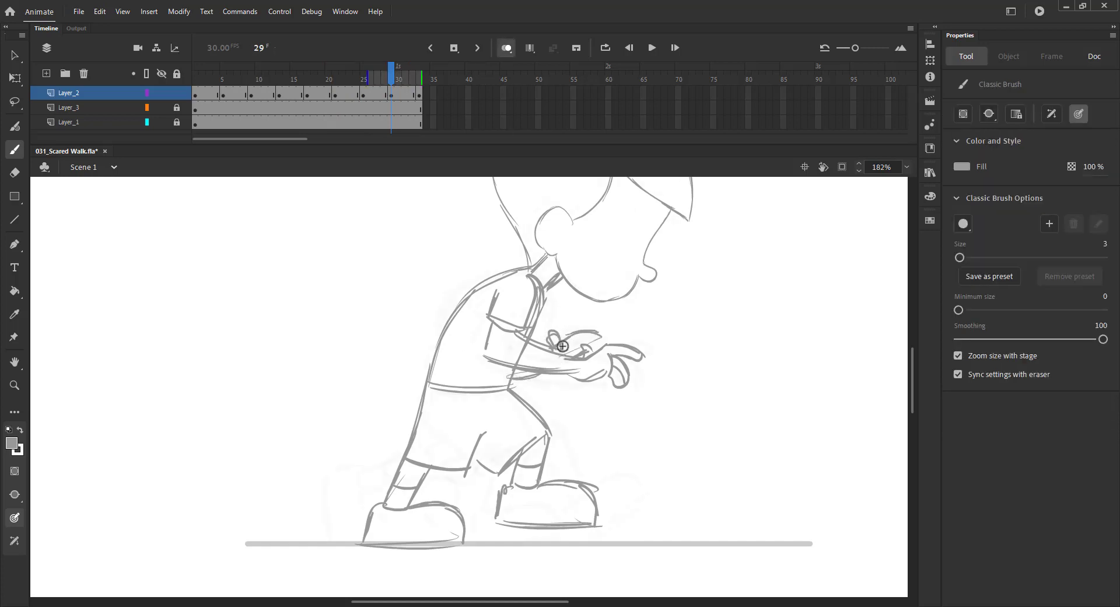
pyautogui.click(506, 48)
pyautogui.moveTo(361, 88); pyautogui.dragTo(417, 92)
pyautogui.moveTo(419, 82); pyautogui.dragTo(387, 105)
pyautogui.moveTo(387, 105); pyautogui.dragTo(422, 77)
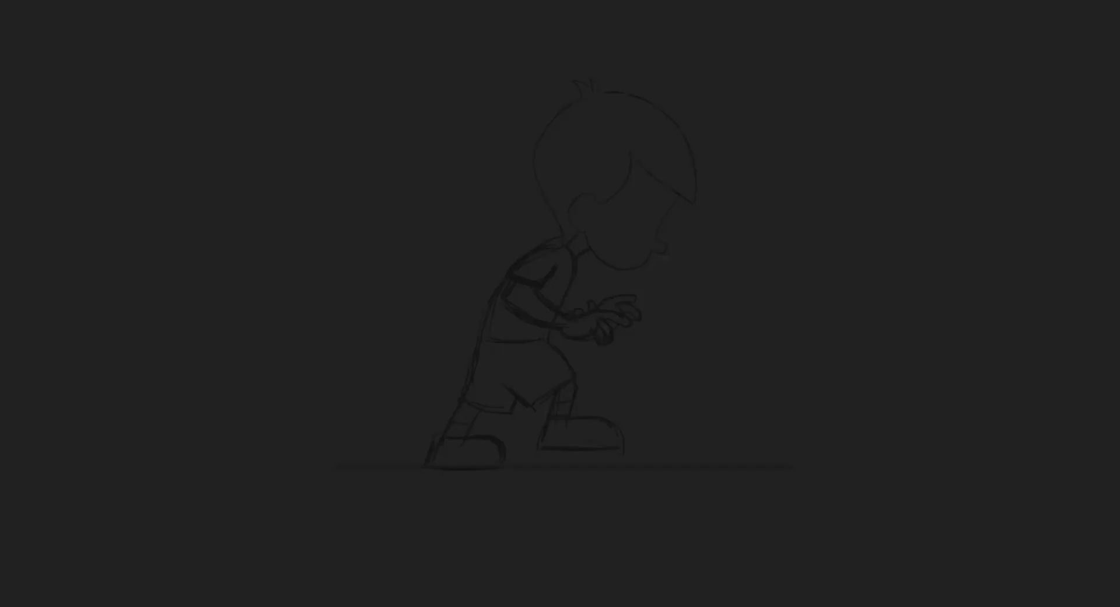